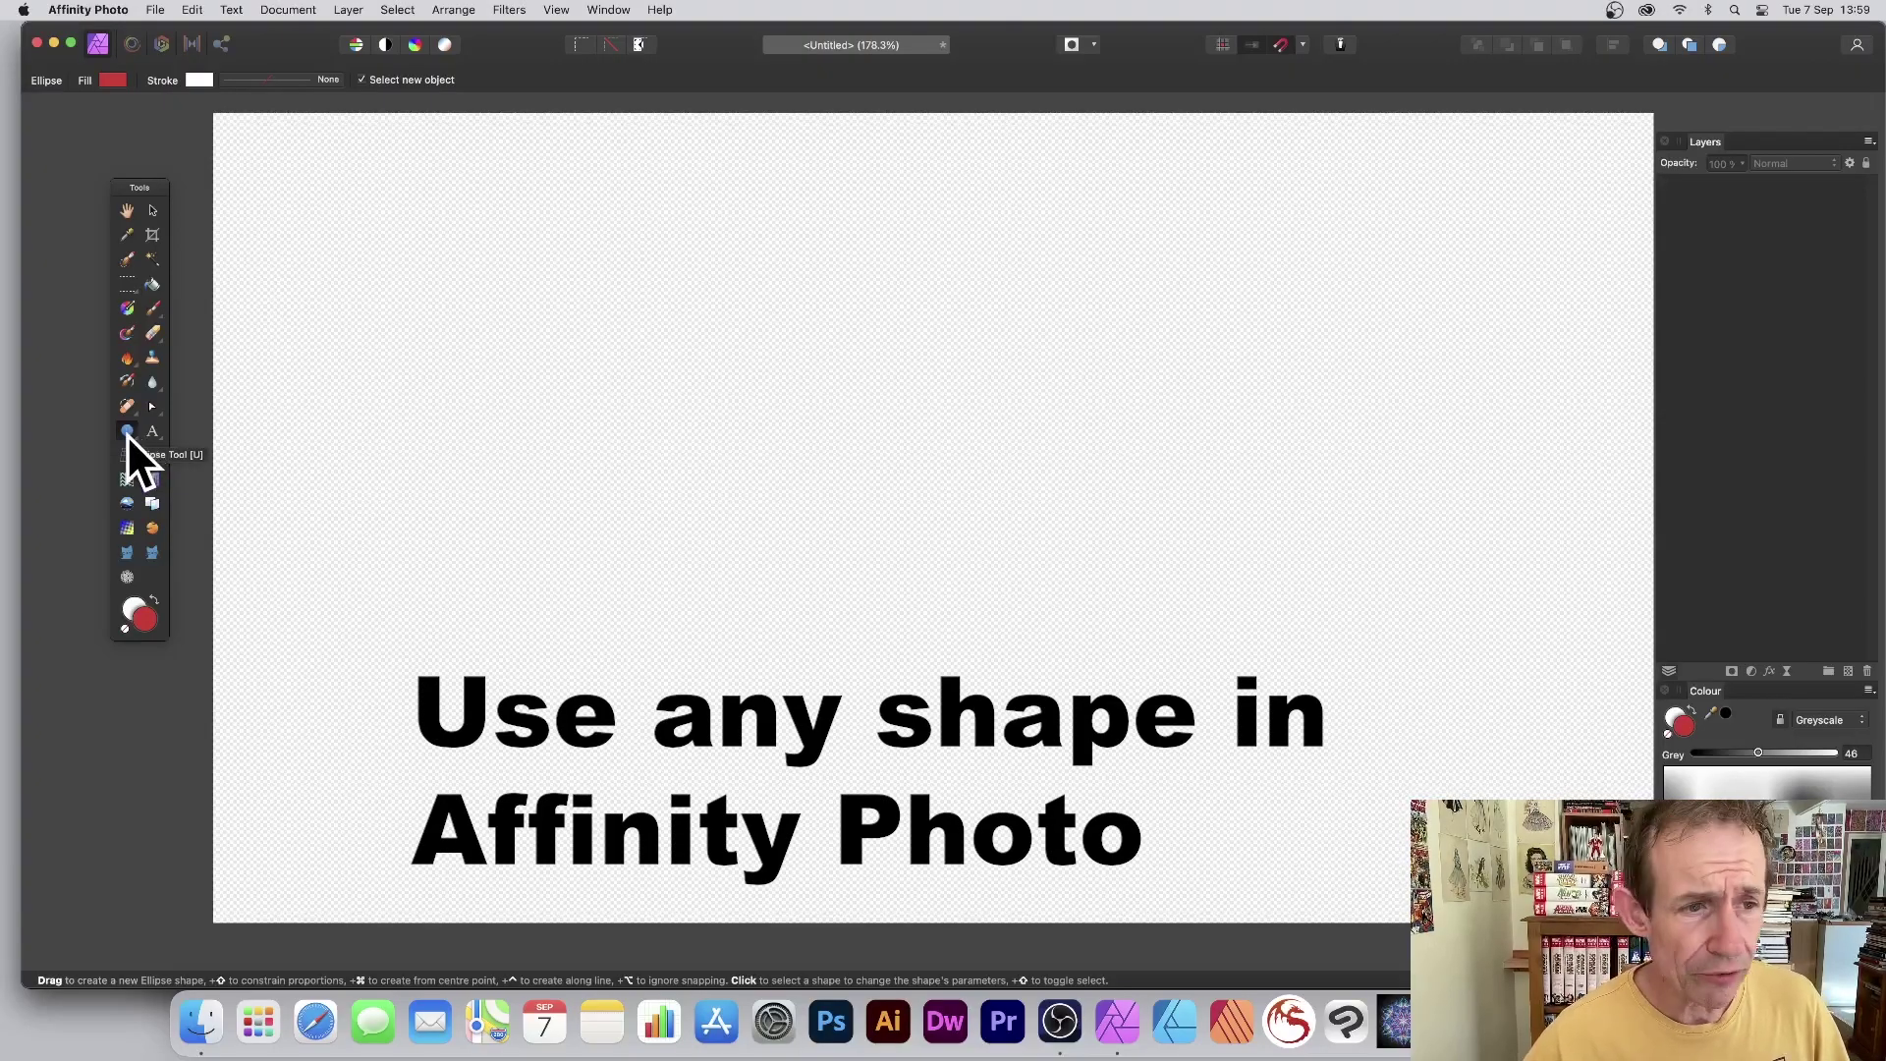
Draw a large red five-pointed star across the middle of the canvas with the Star Tool.
left_click(128, 432)
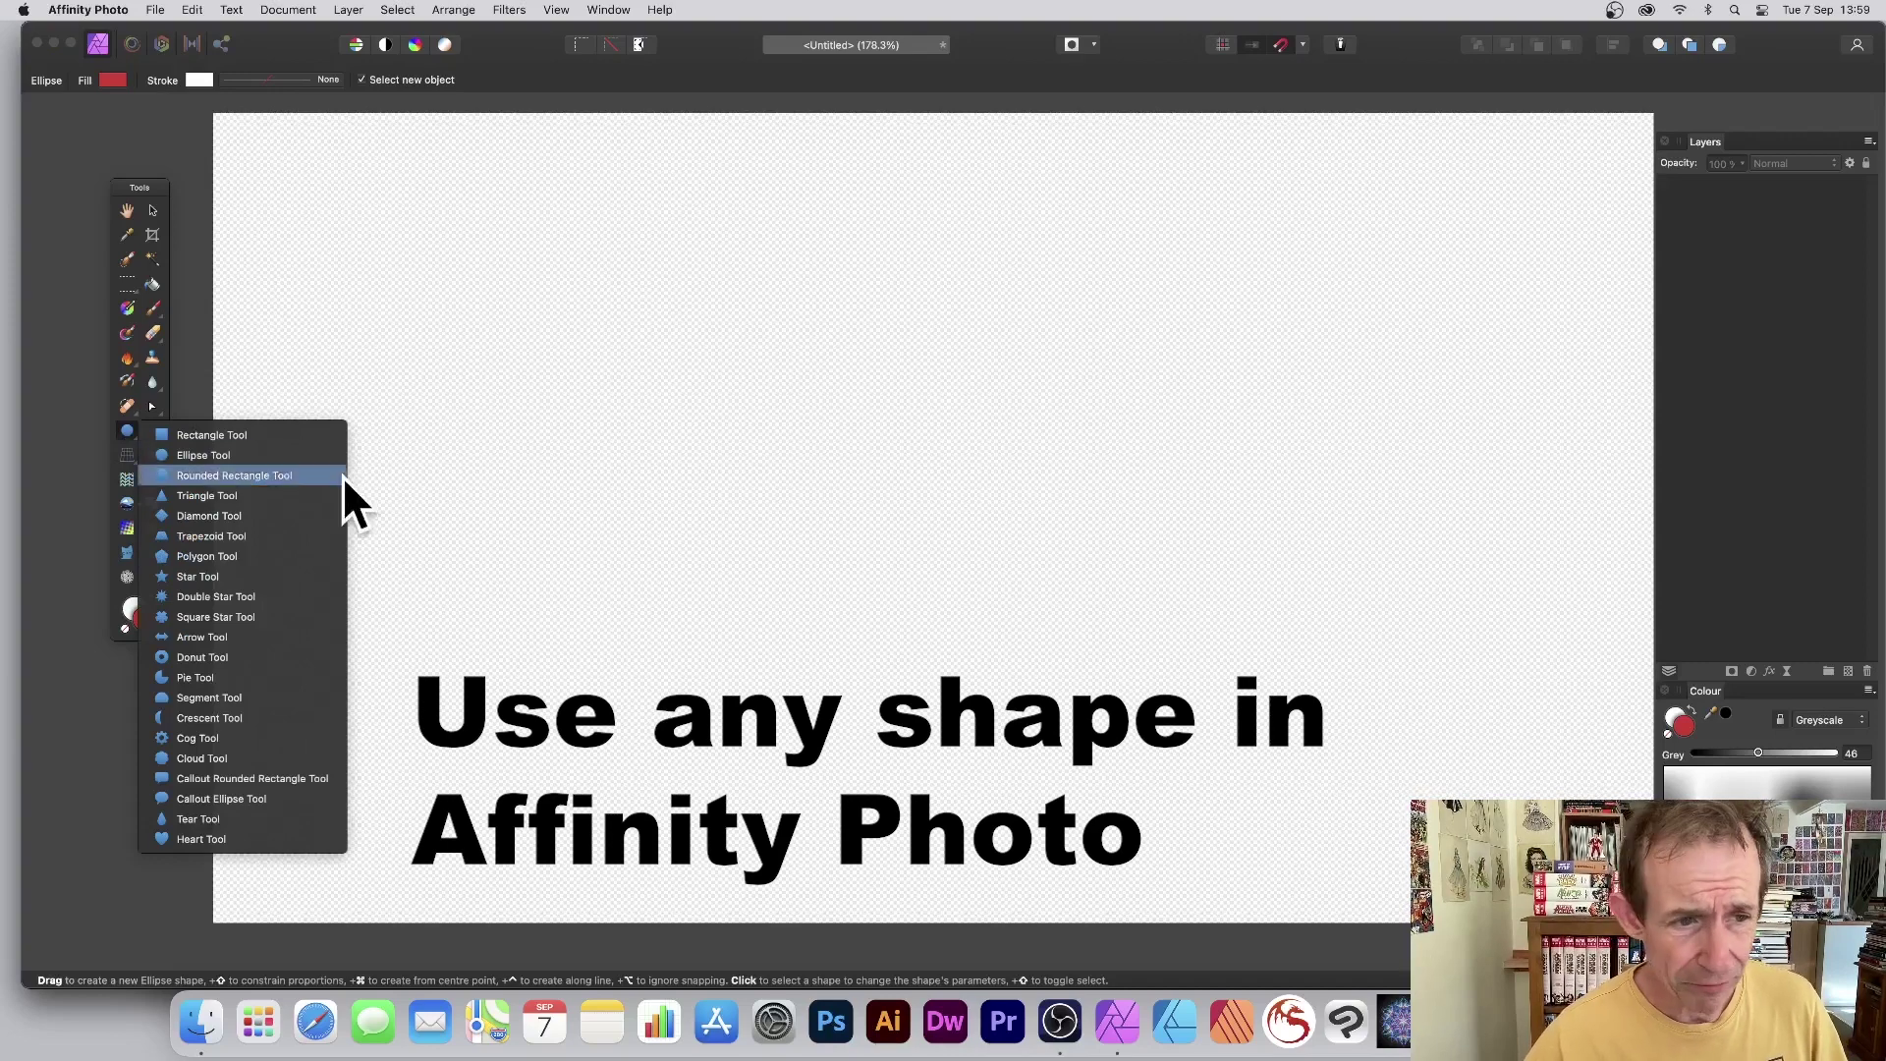
left_click(206, 576)
left_click_drag(462, 148, 1272, 865)
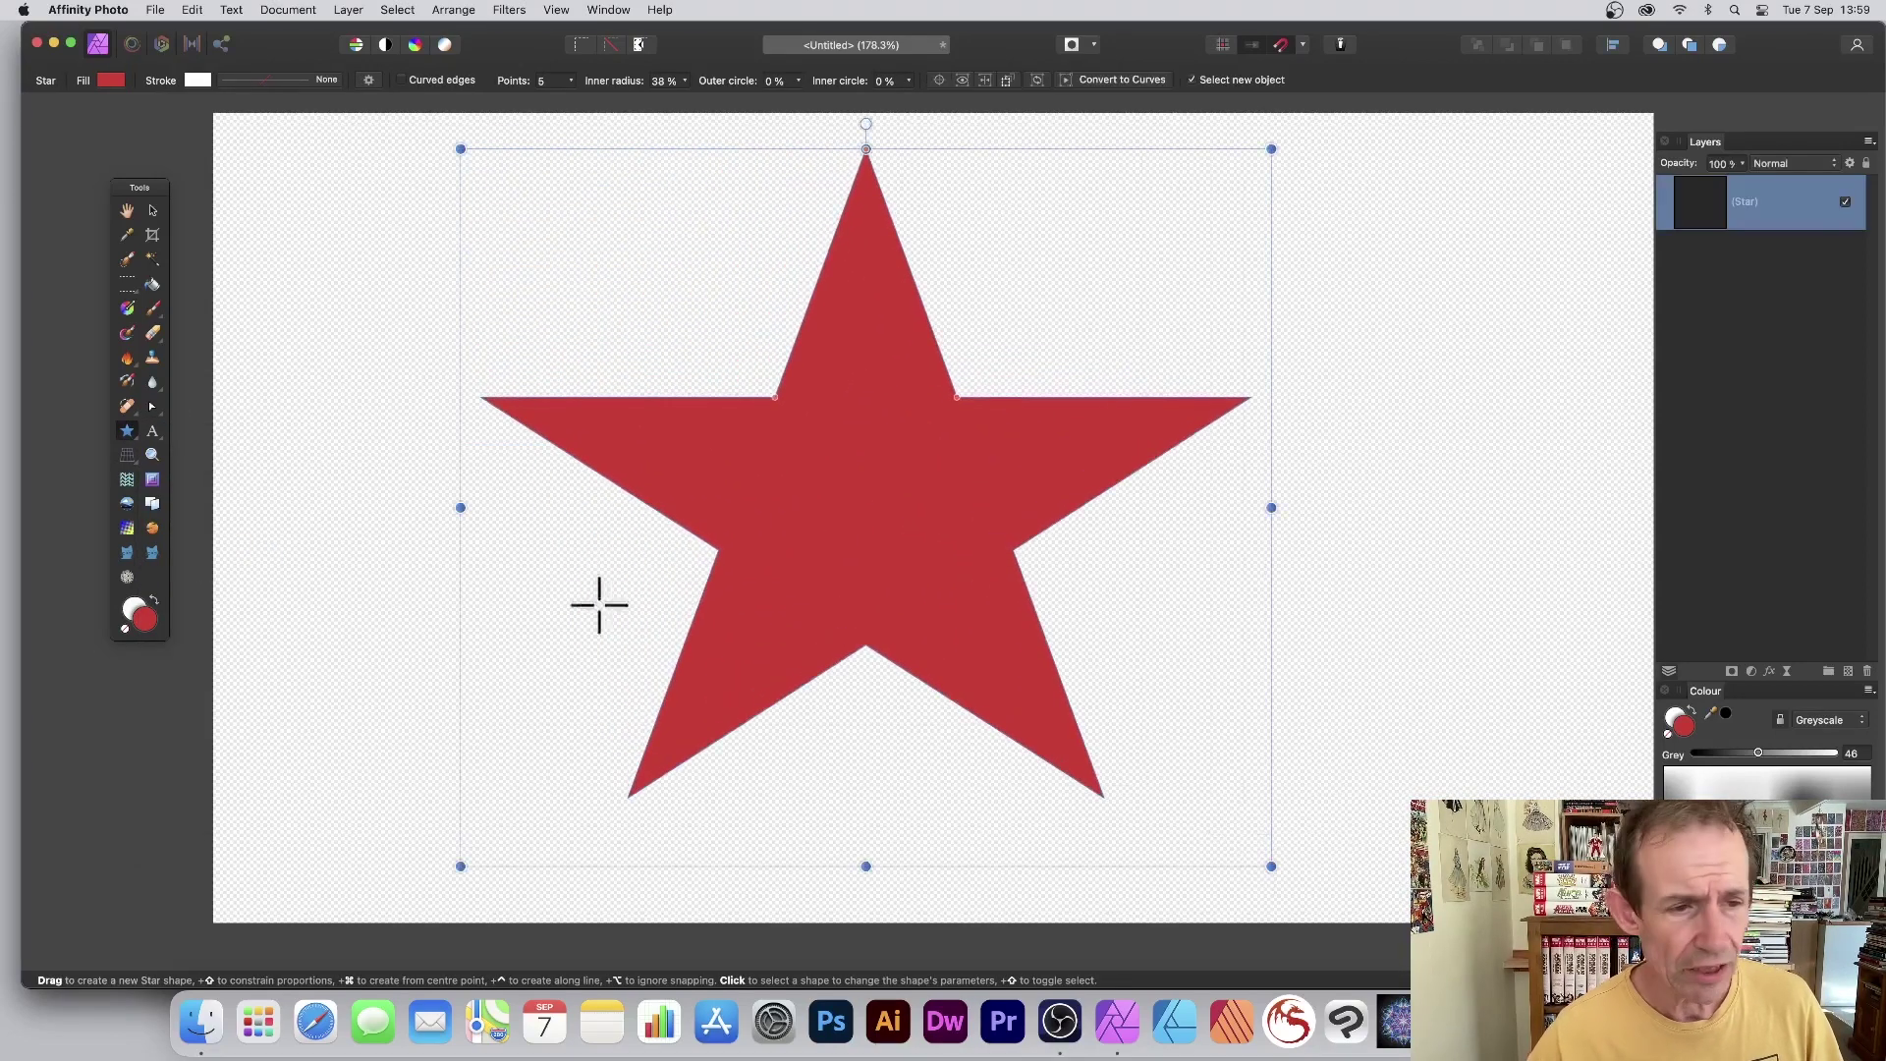
left_click(130, 432)
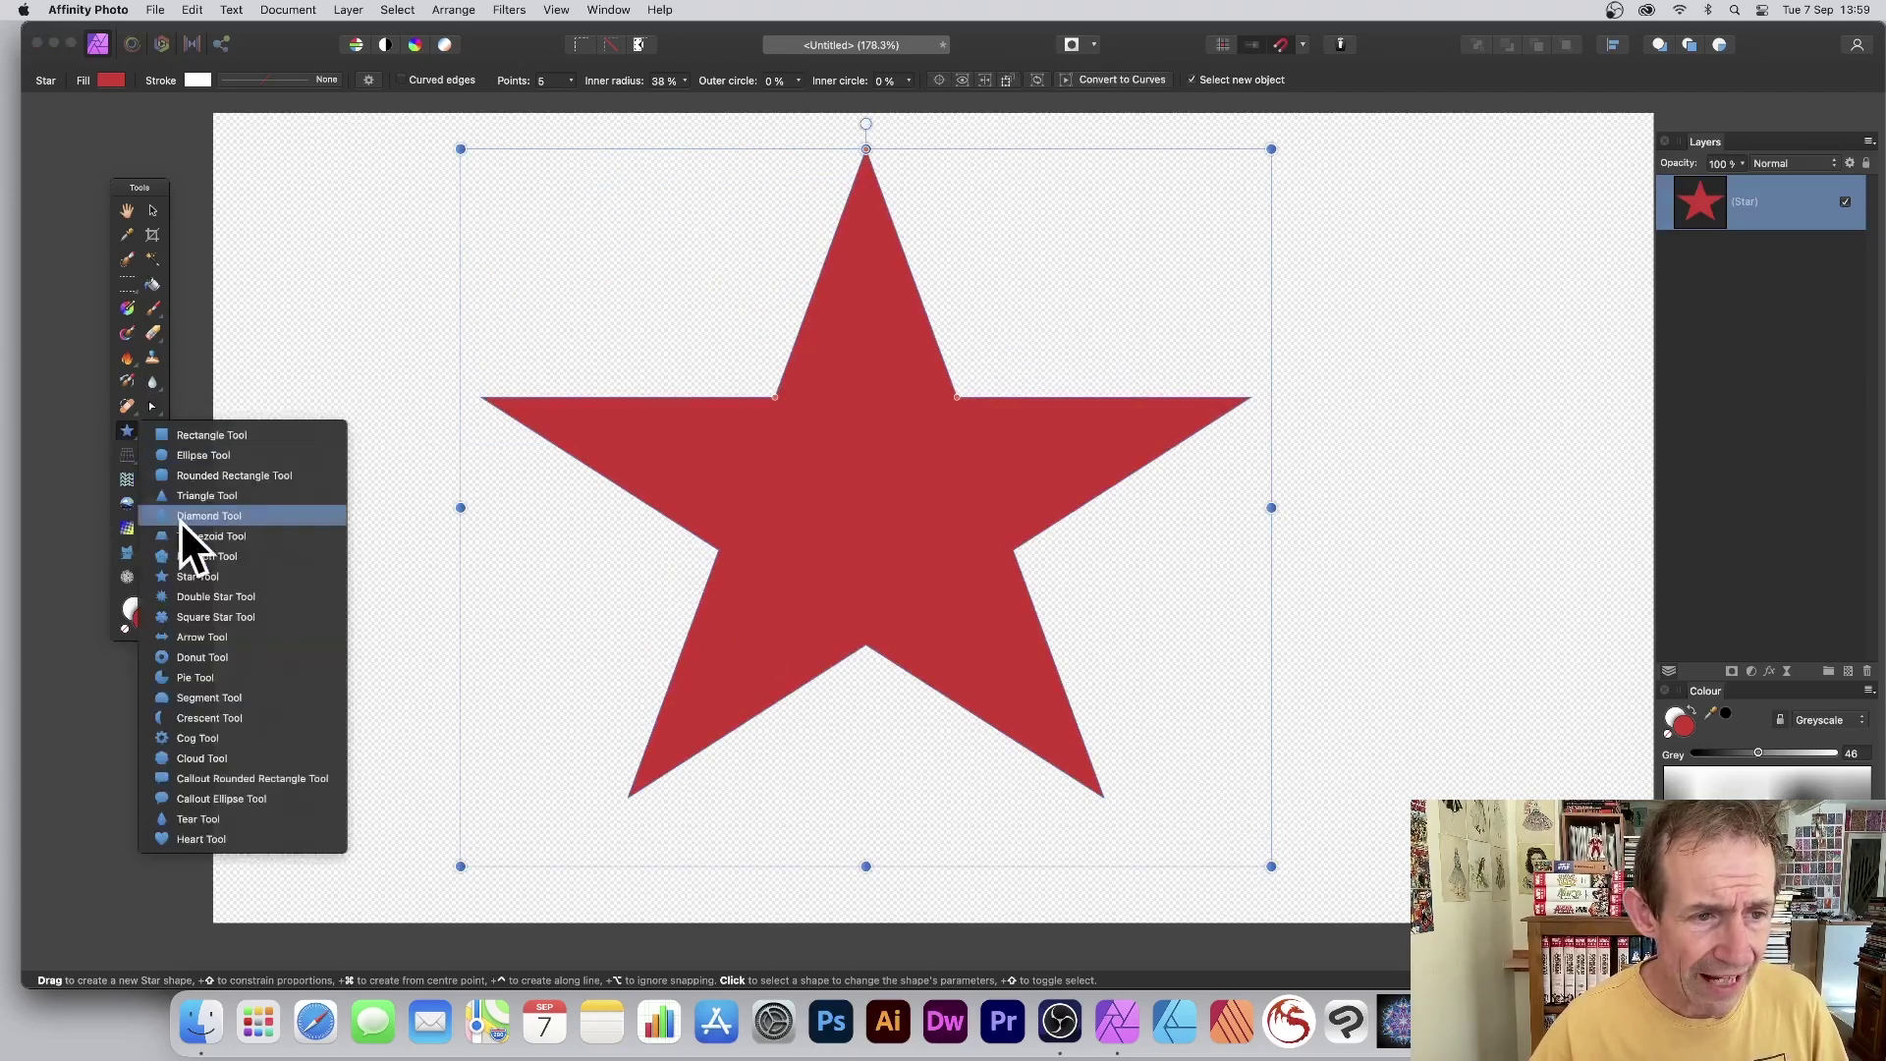
Draw a red circle over the star's centre, then undo nesting it inside the star.
left_click(205, 455)
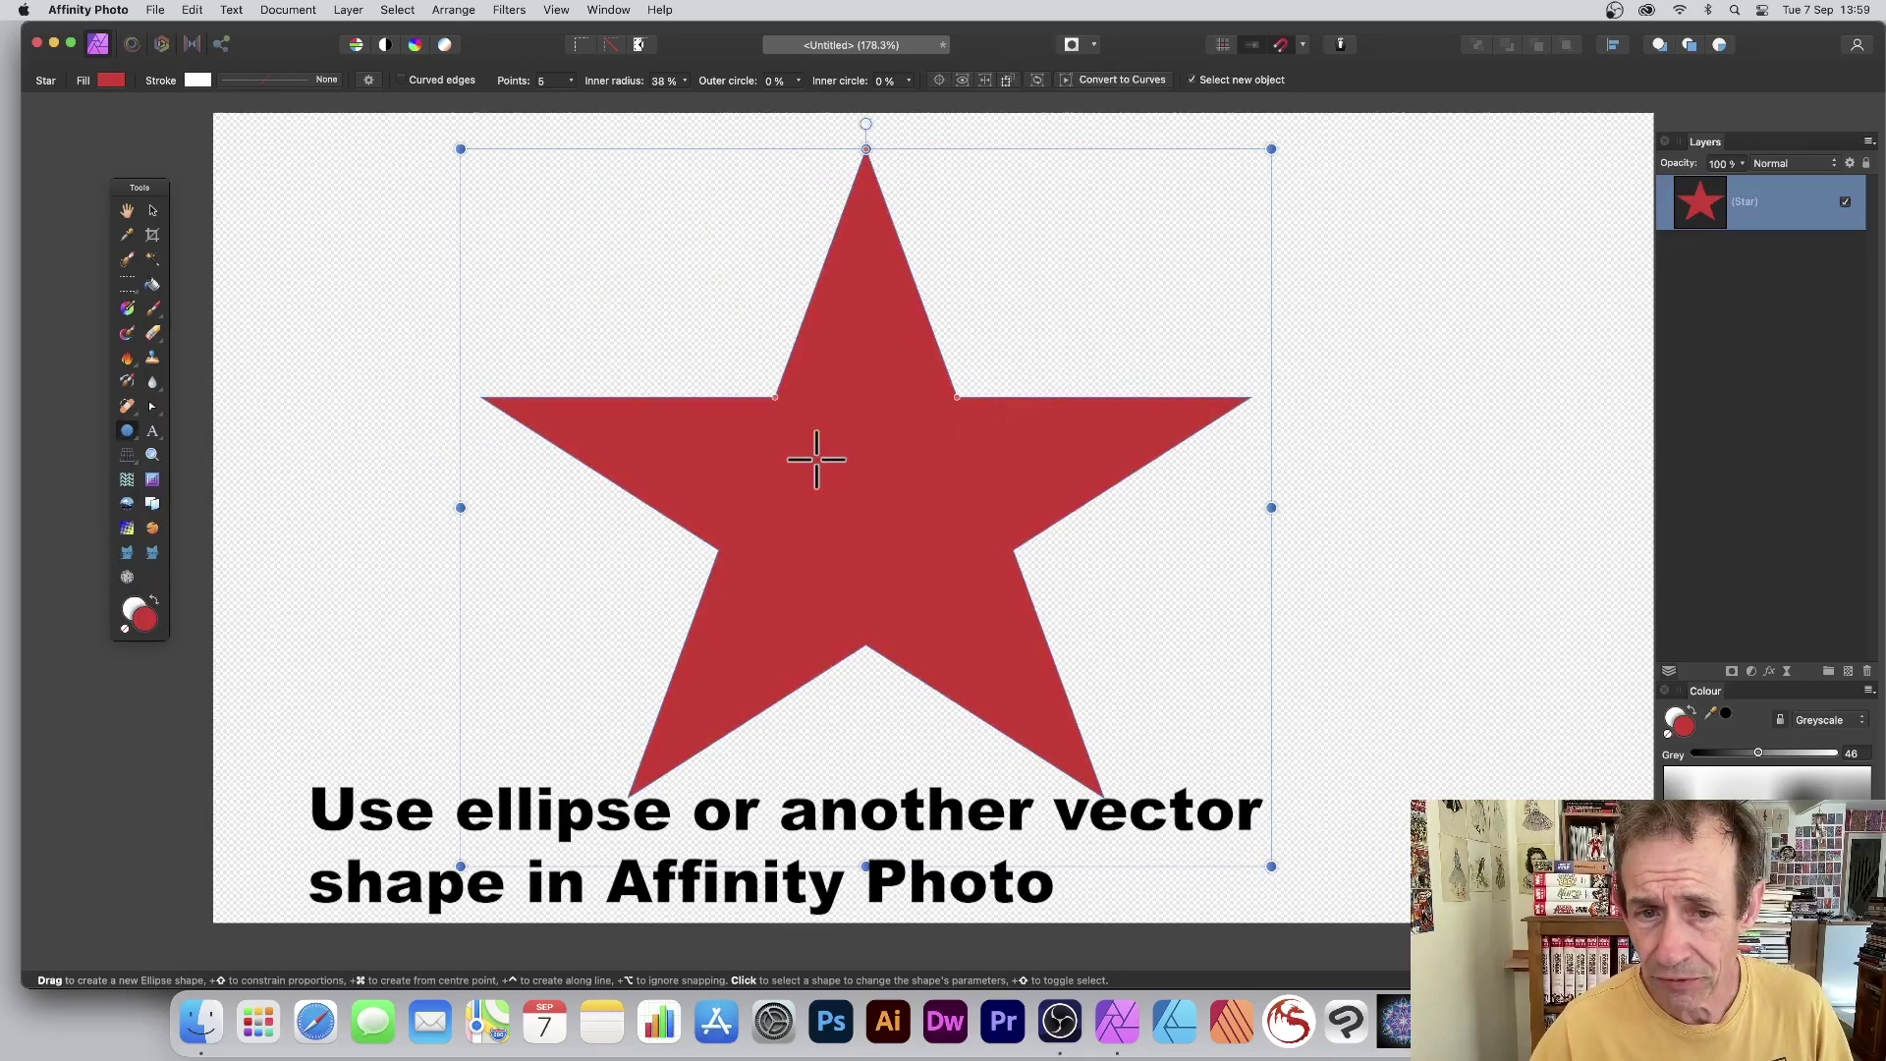
left_click_drag(781, 423, 957, 594)
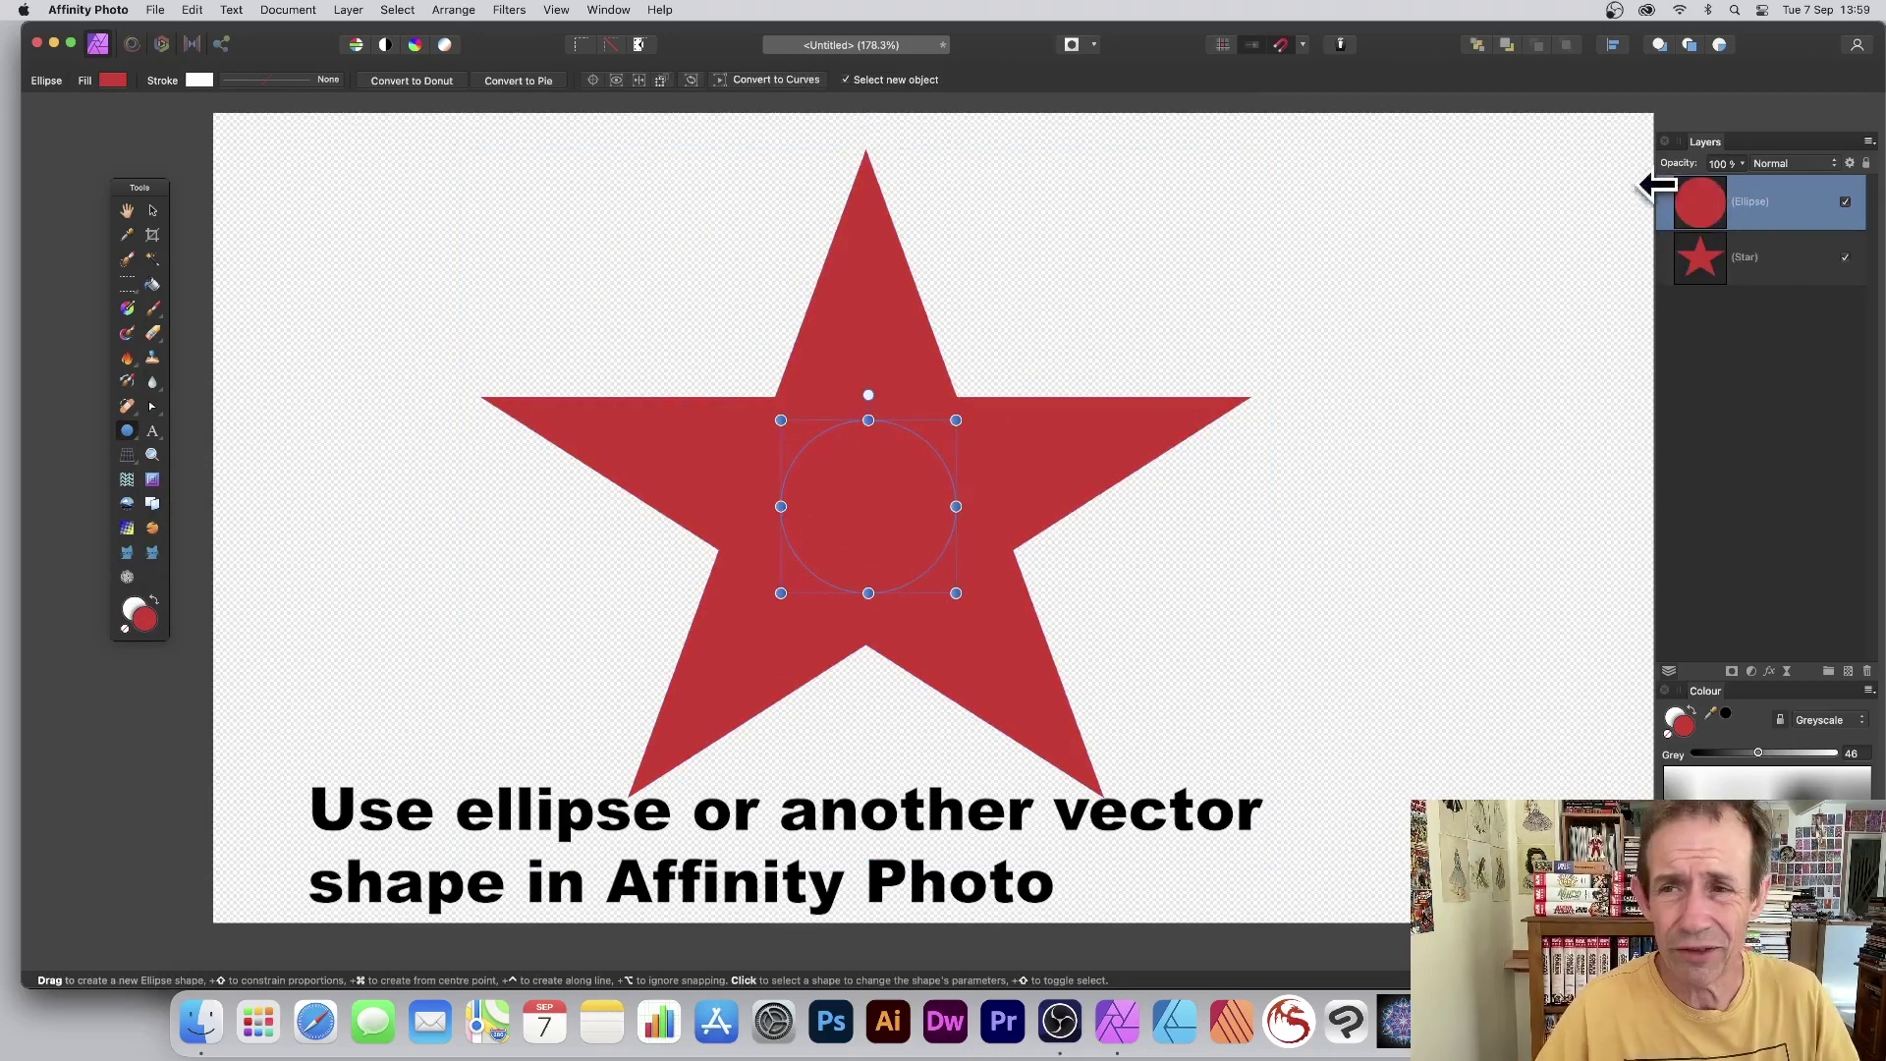
left_click_drag(1702, 201, 1726, 257)
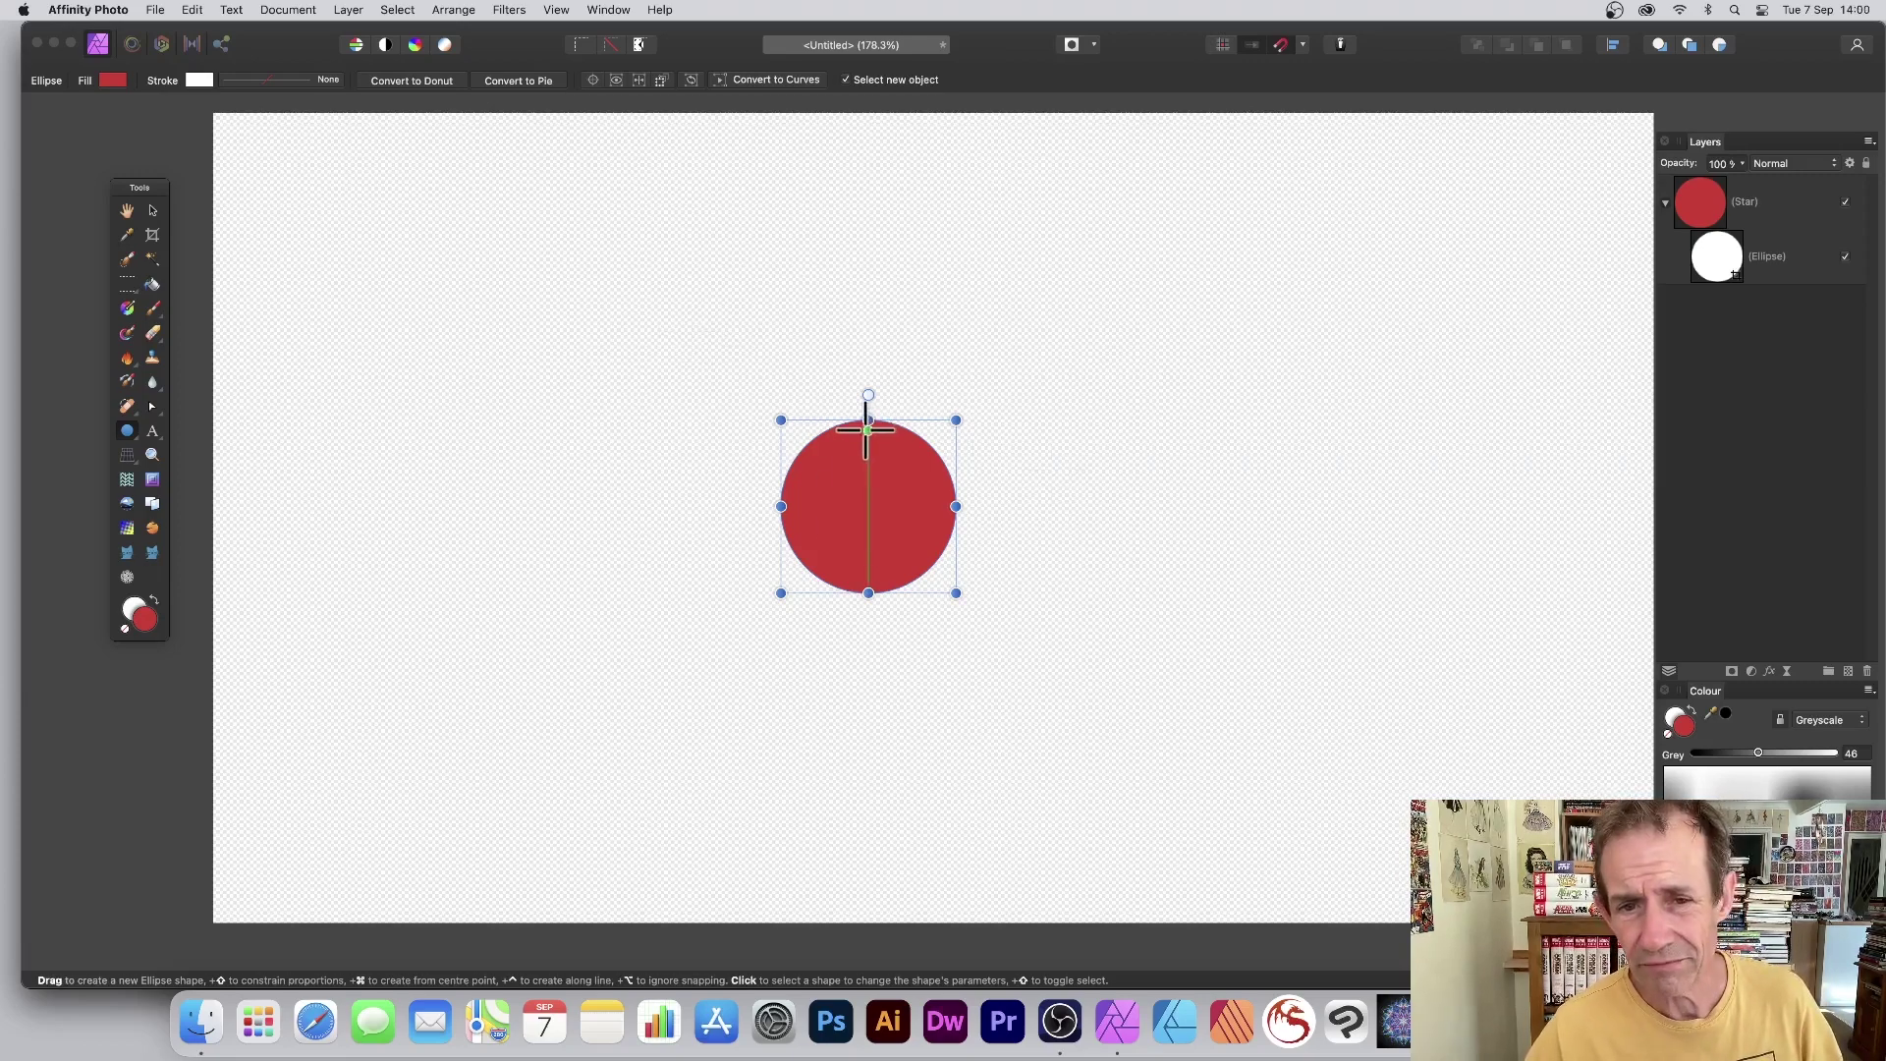
key("super+z")
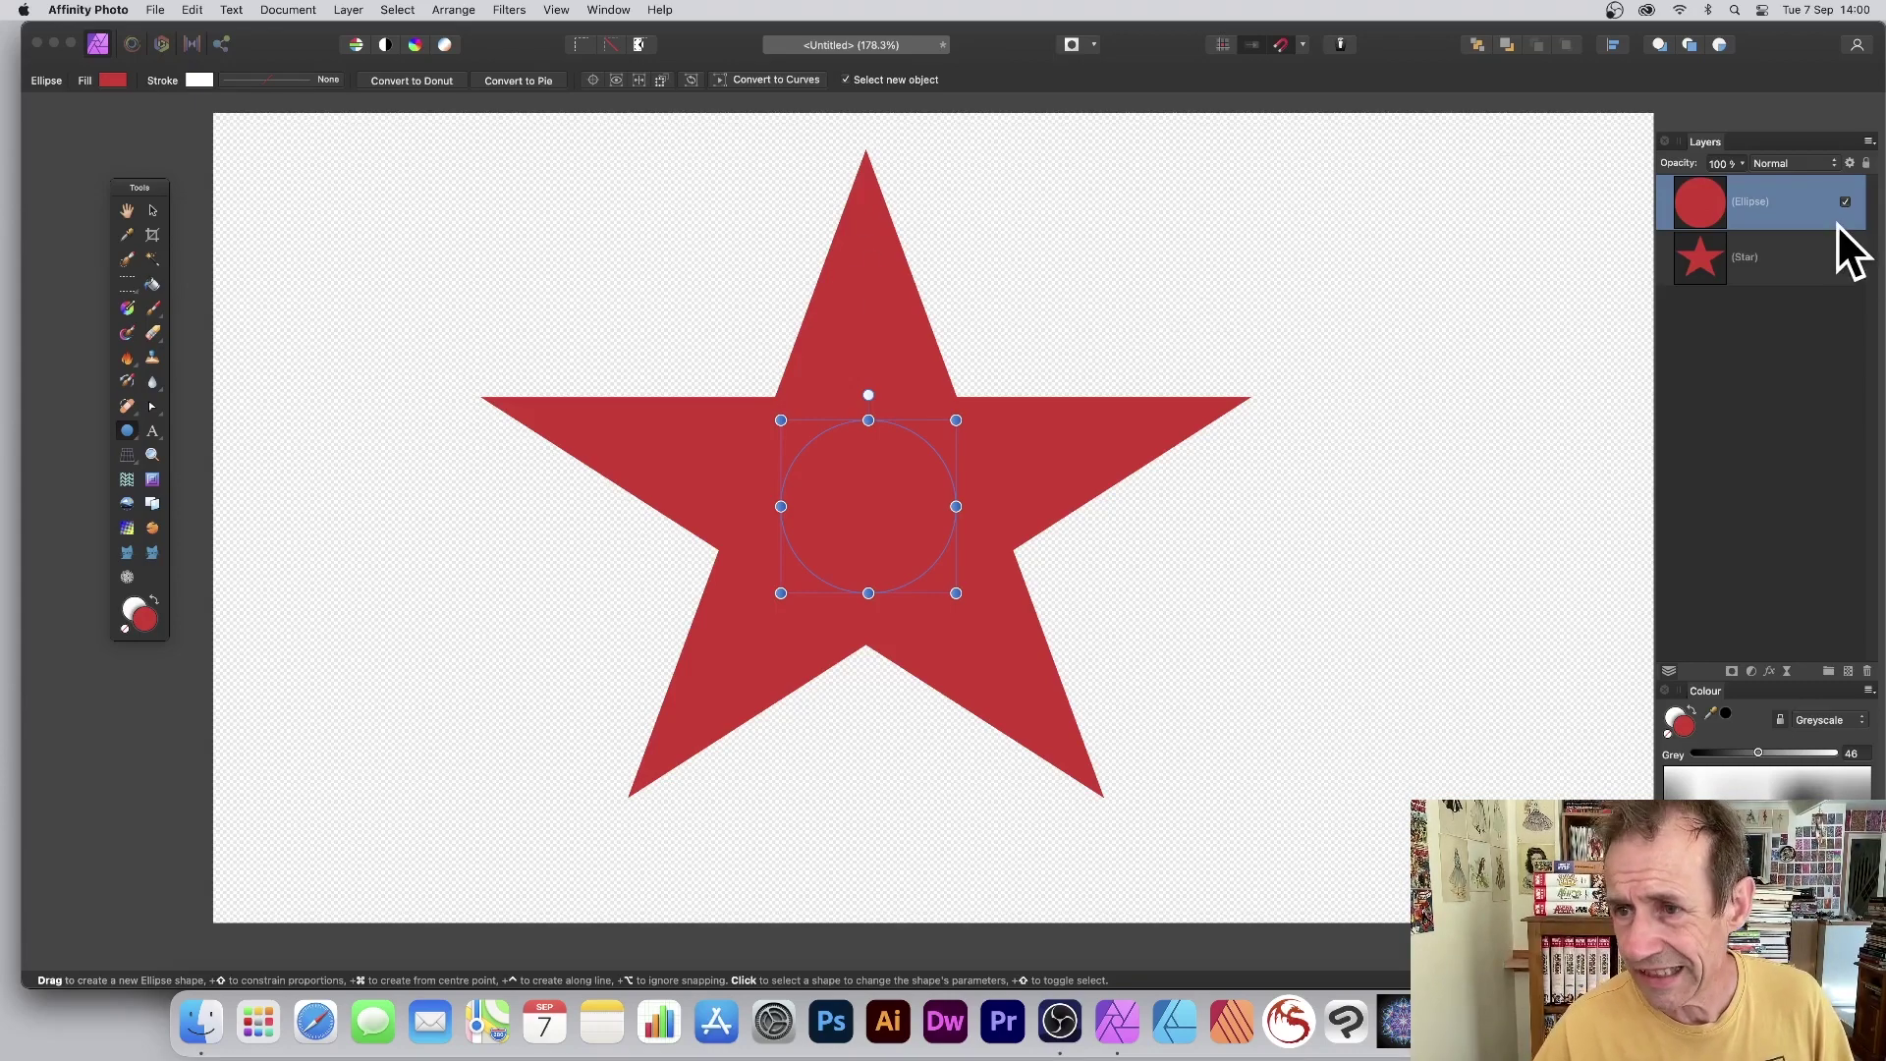
Hide the star, draw a canvas-sized red rectangle, and select it together with the circle.
left_click(1844, 258)
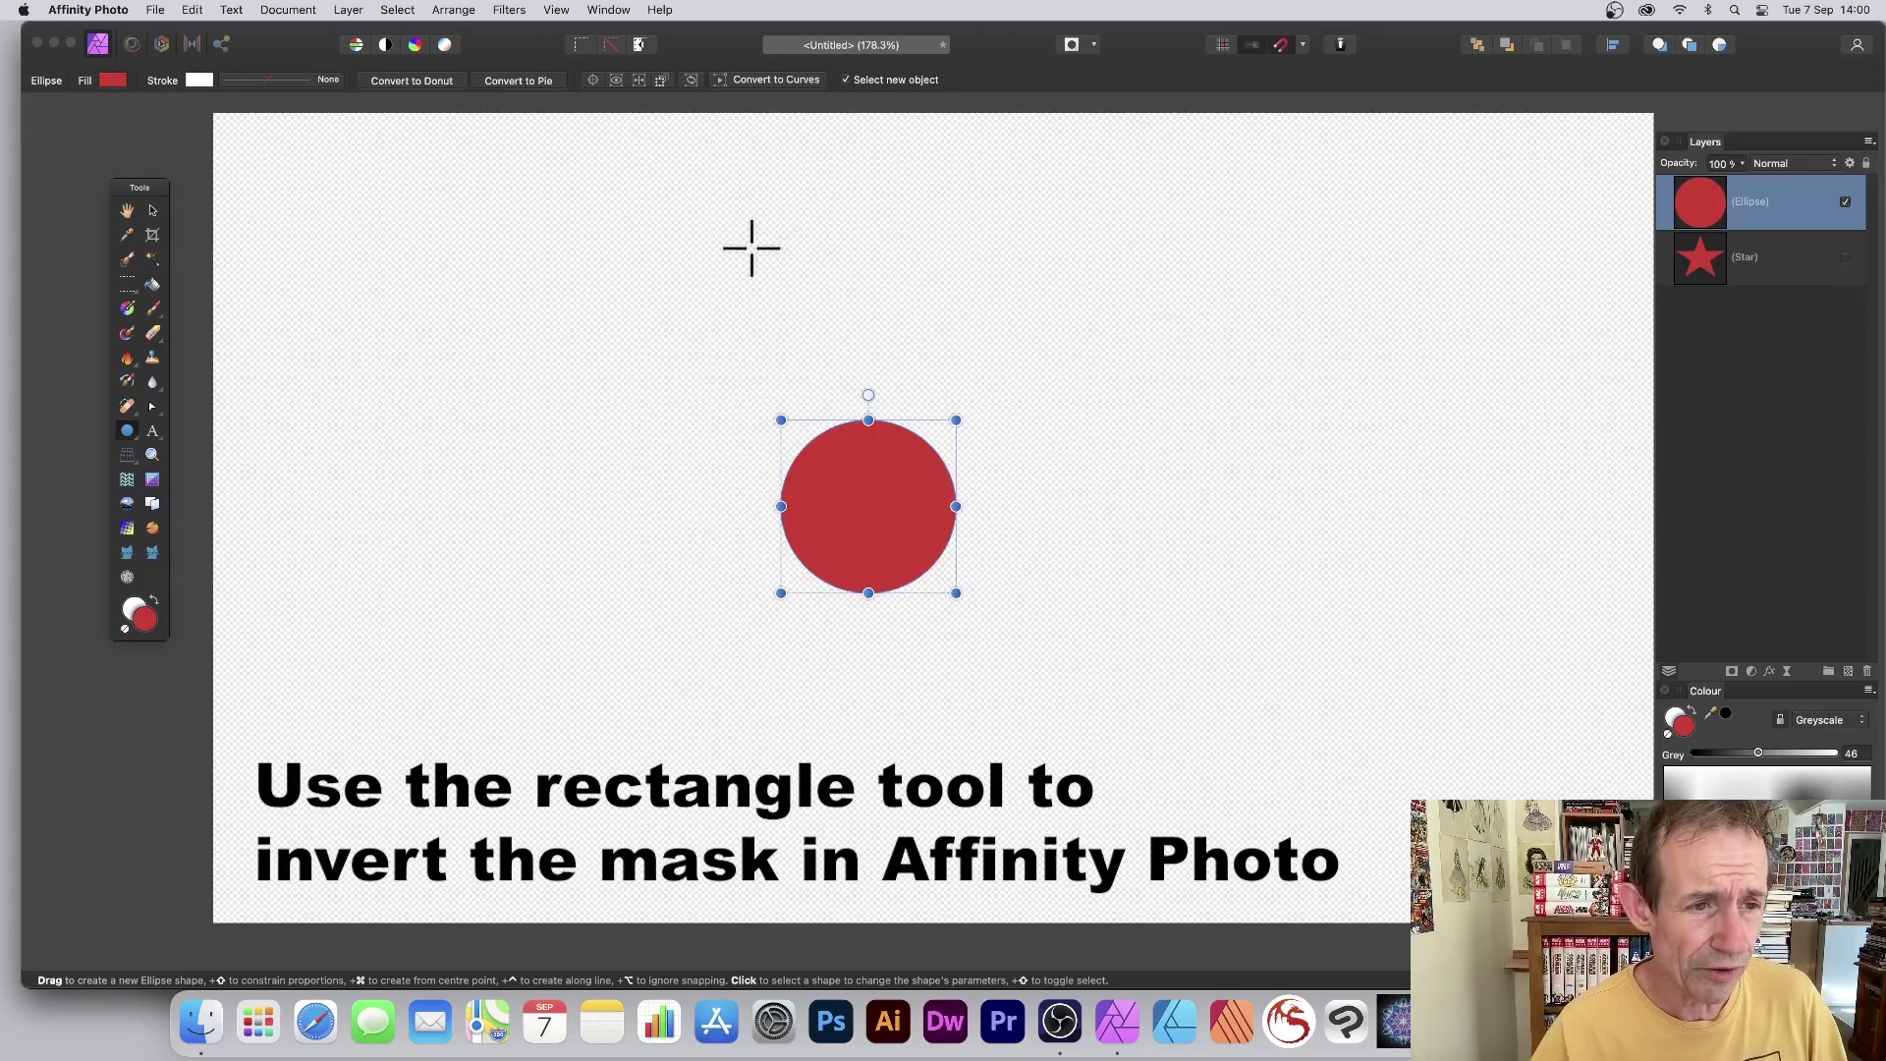
left_click(127, 427)
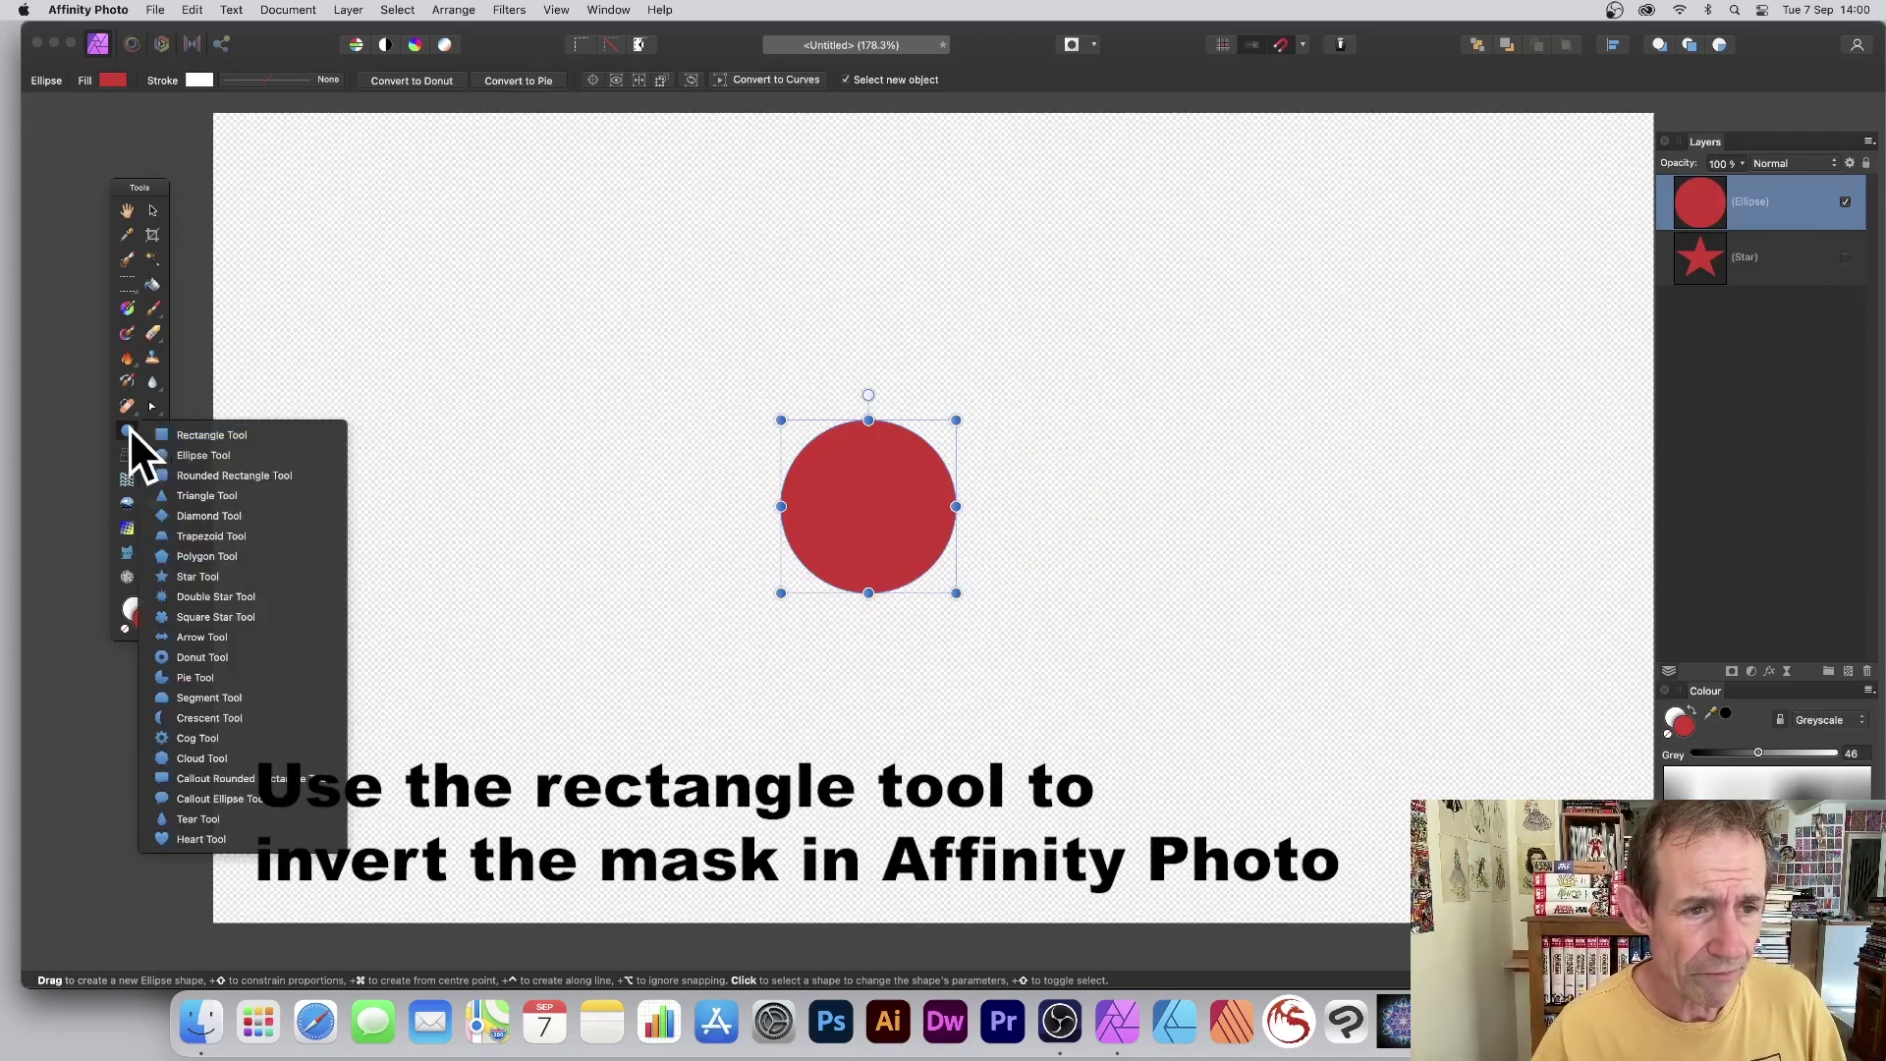
left_click(216, 436)
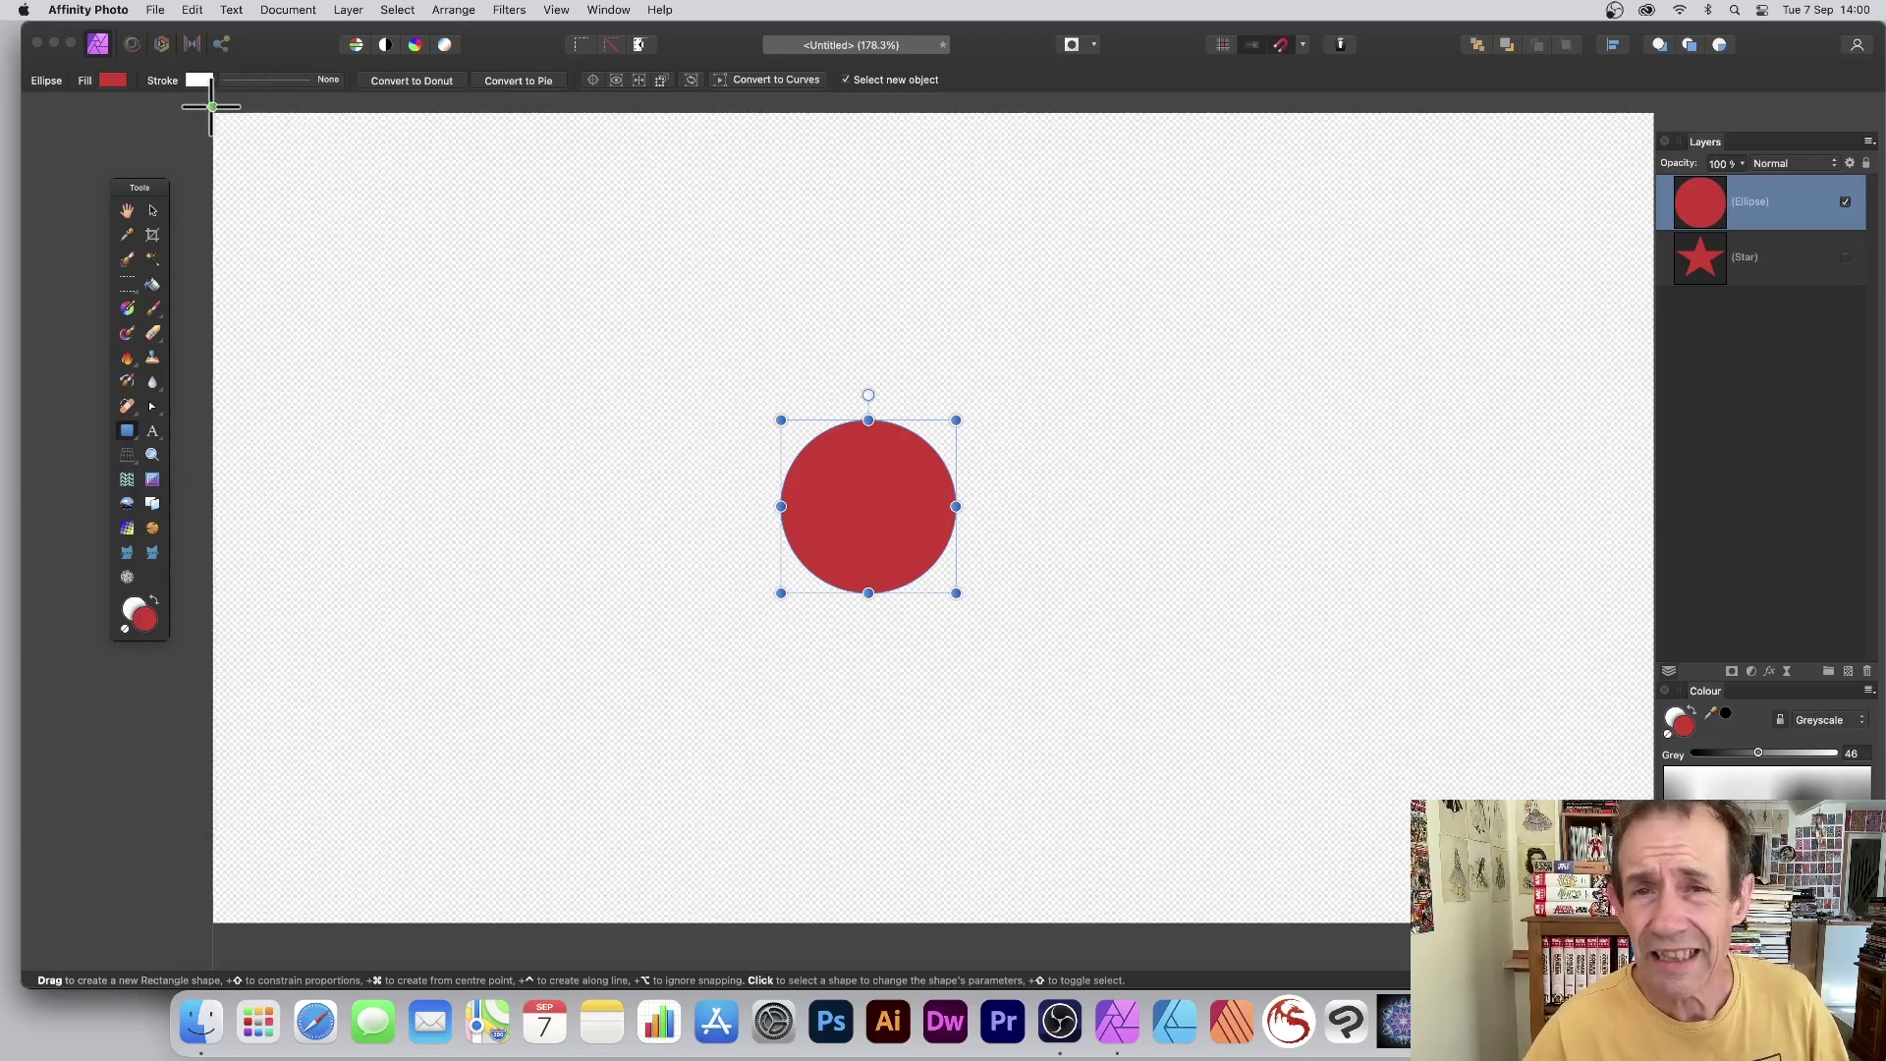
mouse_move(210, 110)
left_mouse_down()
mouse_move(1521, 824)
mouse_move(1653, 923)
left_mouse_up()
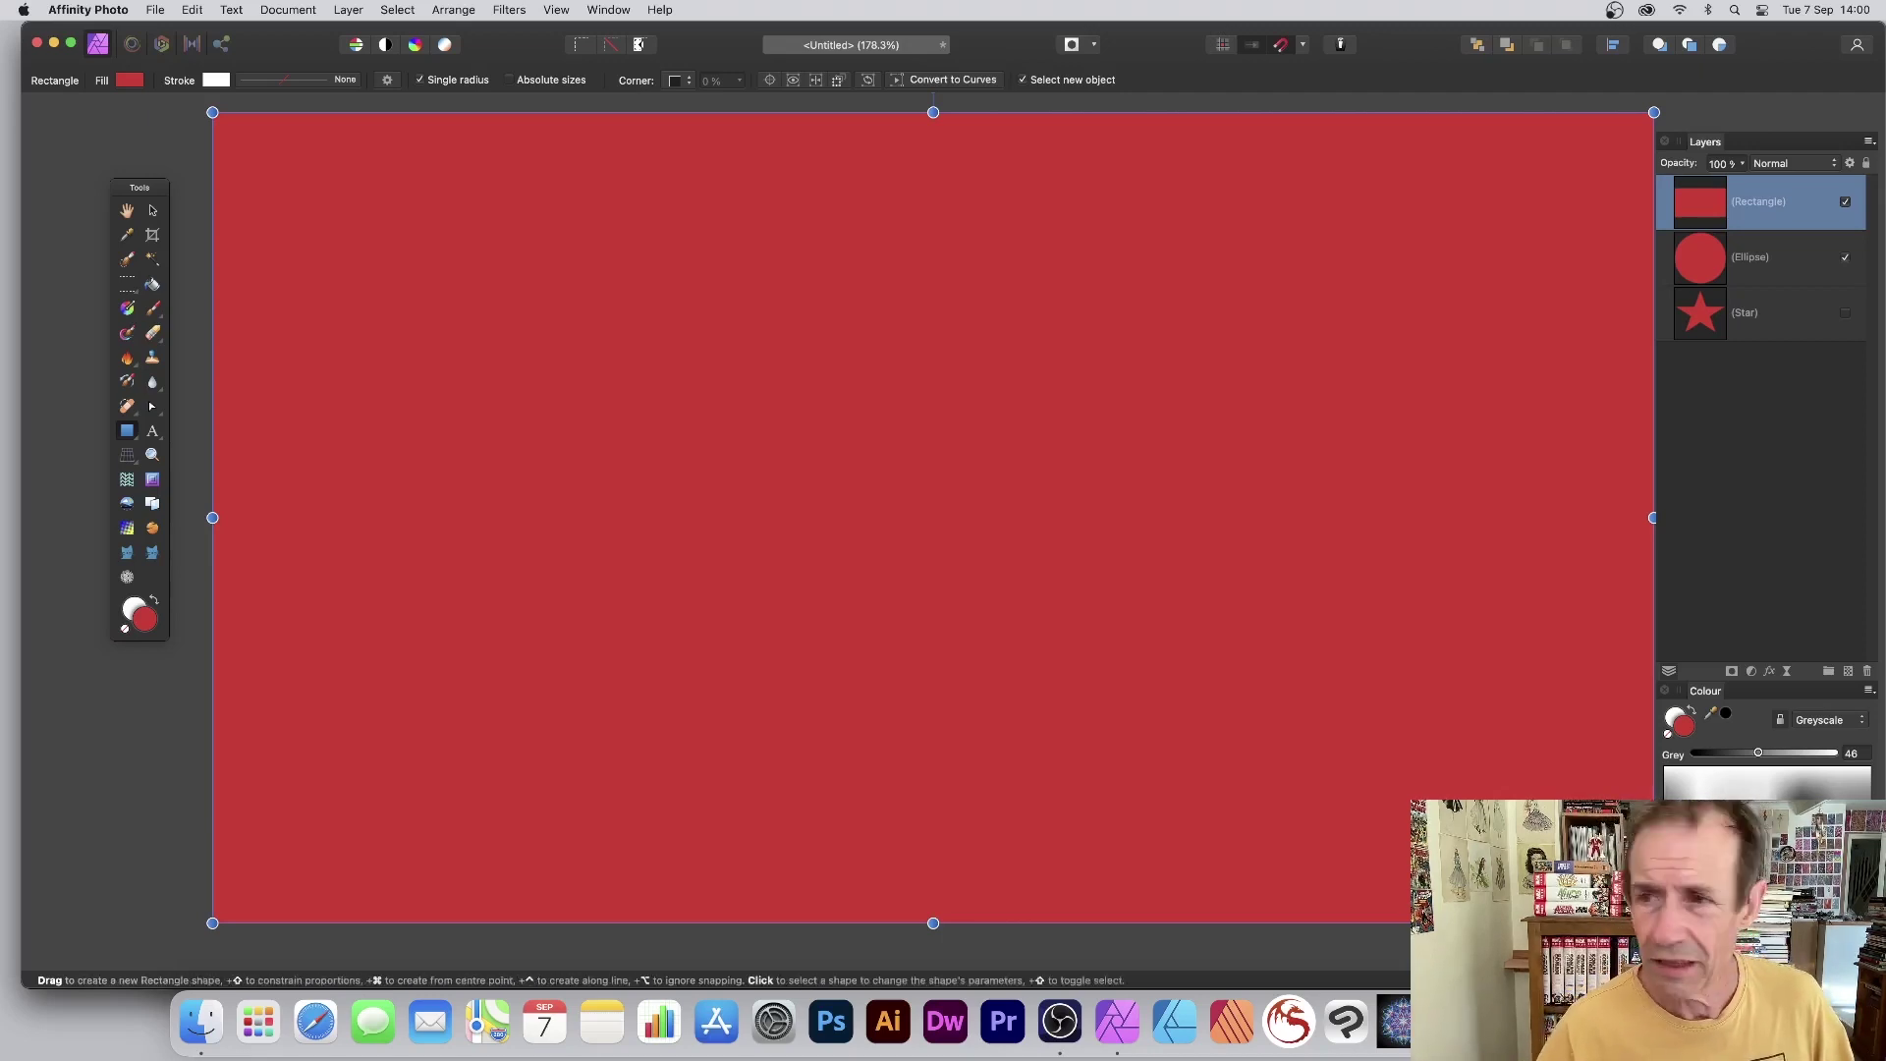
left_click(1740, 258, "shift")
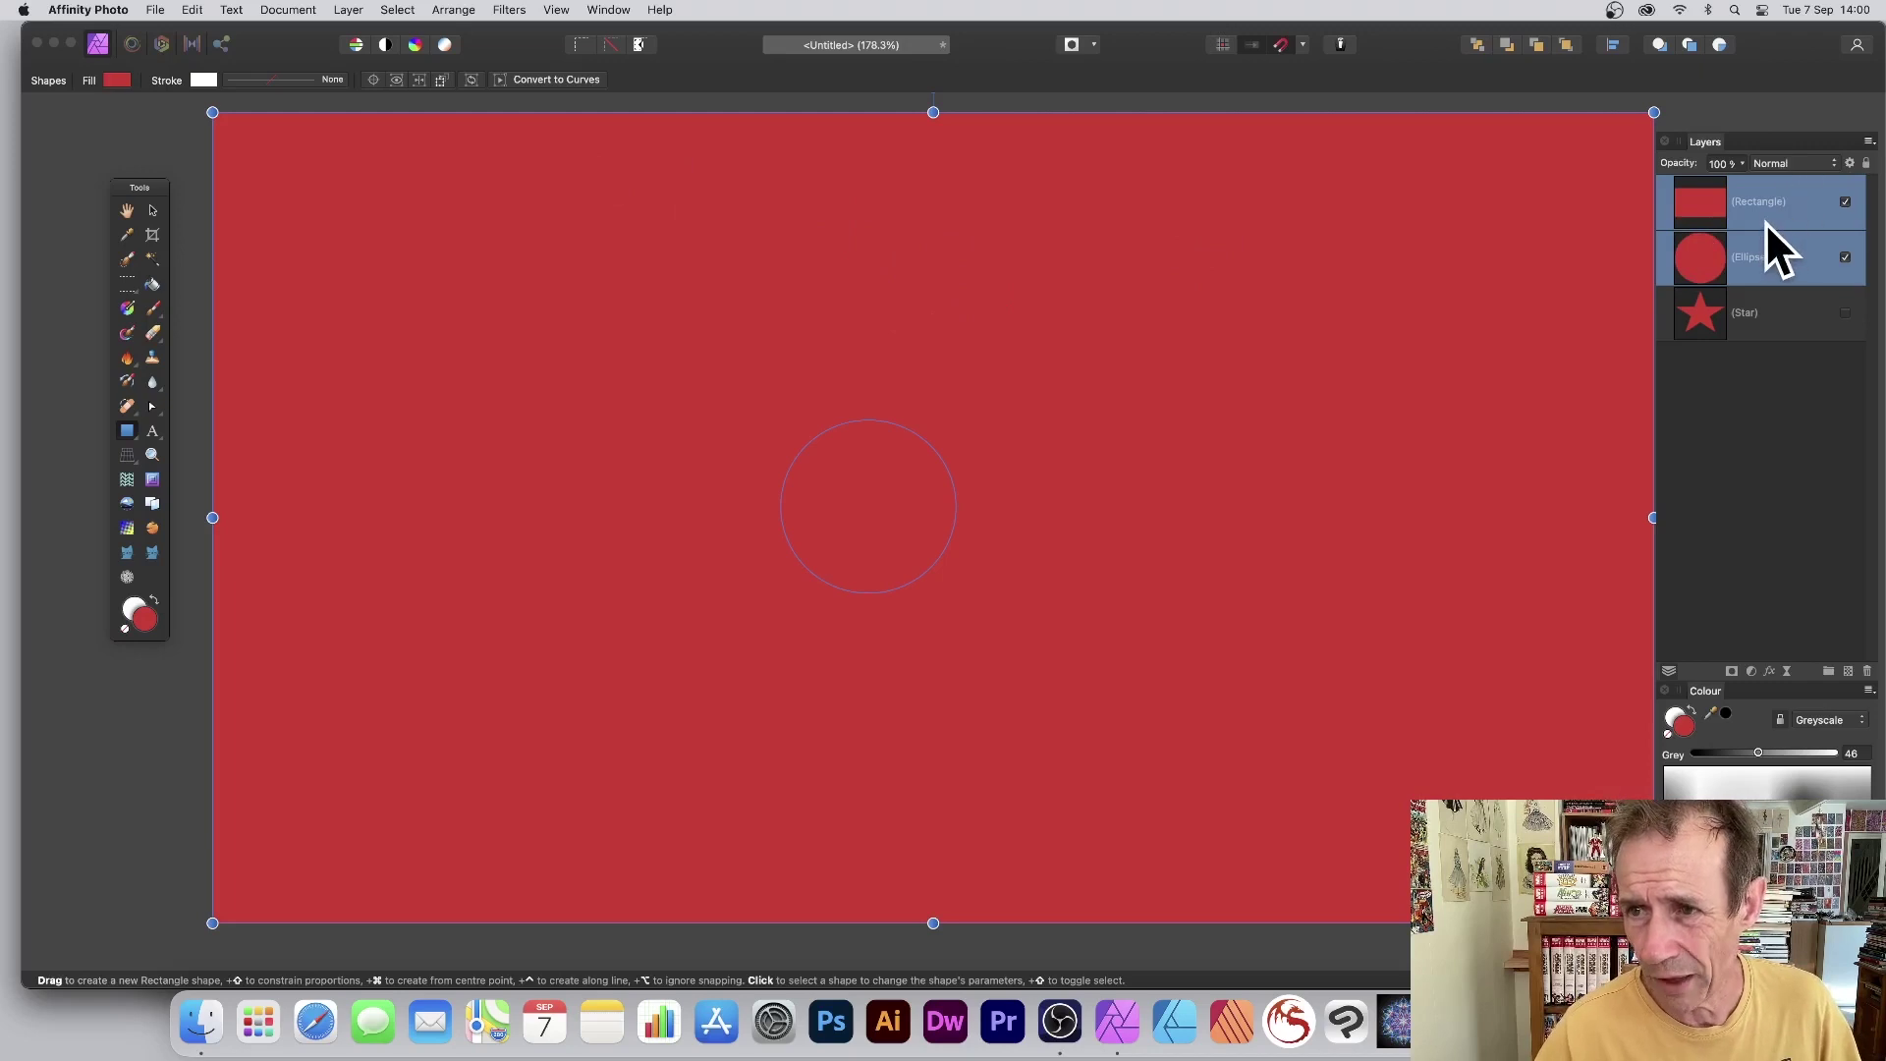
Combine the rectangle and circle with Geometry > Xor, then show the star again.
left_click(348, 13)
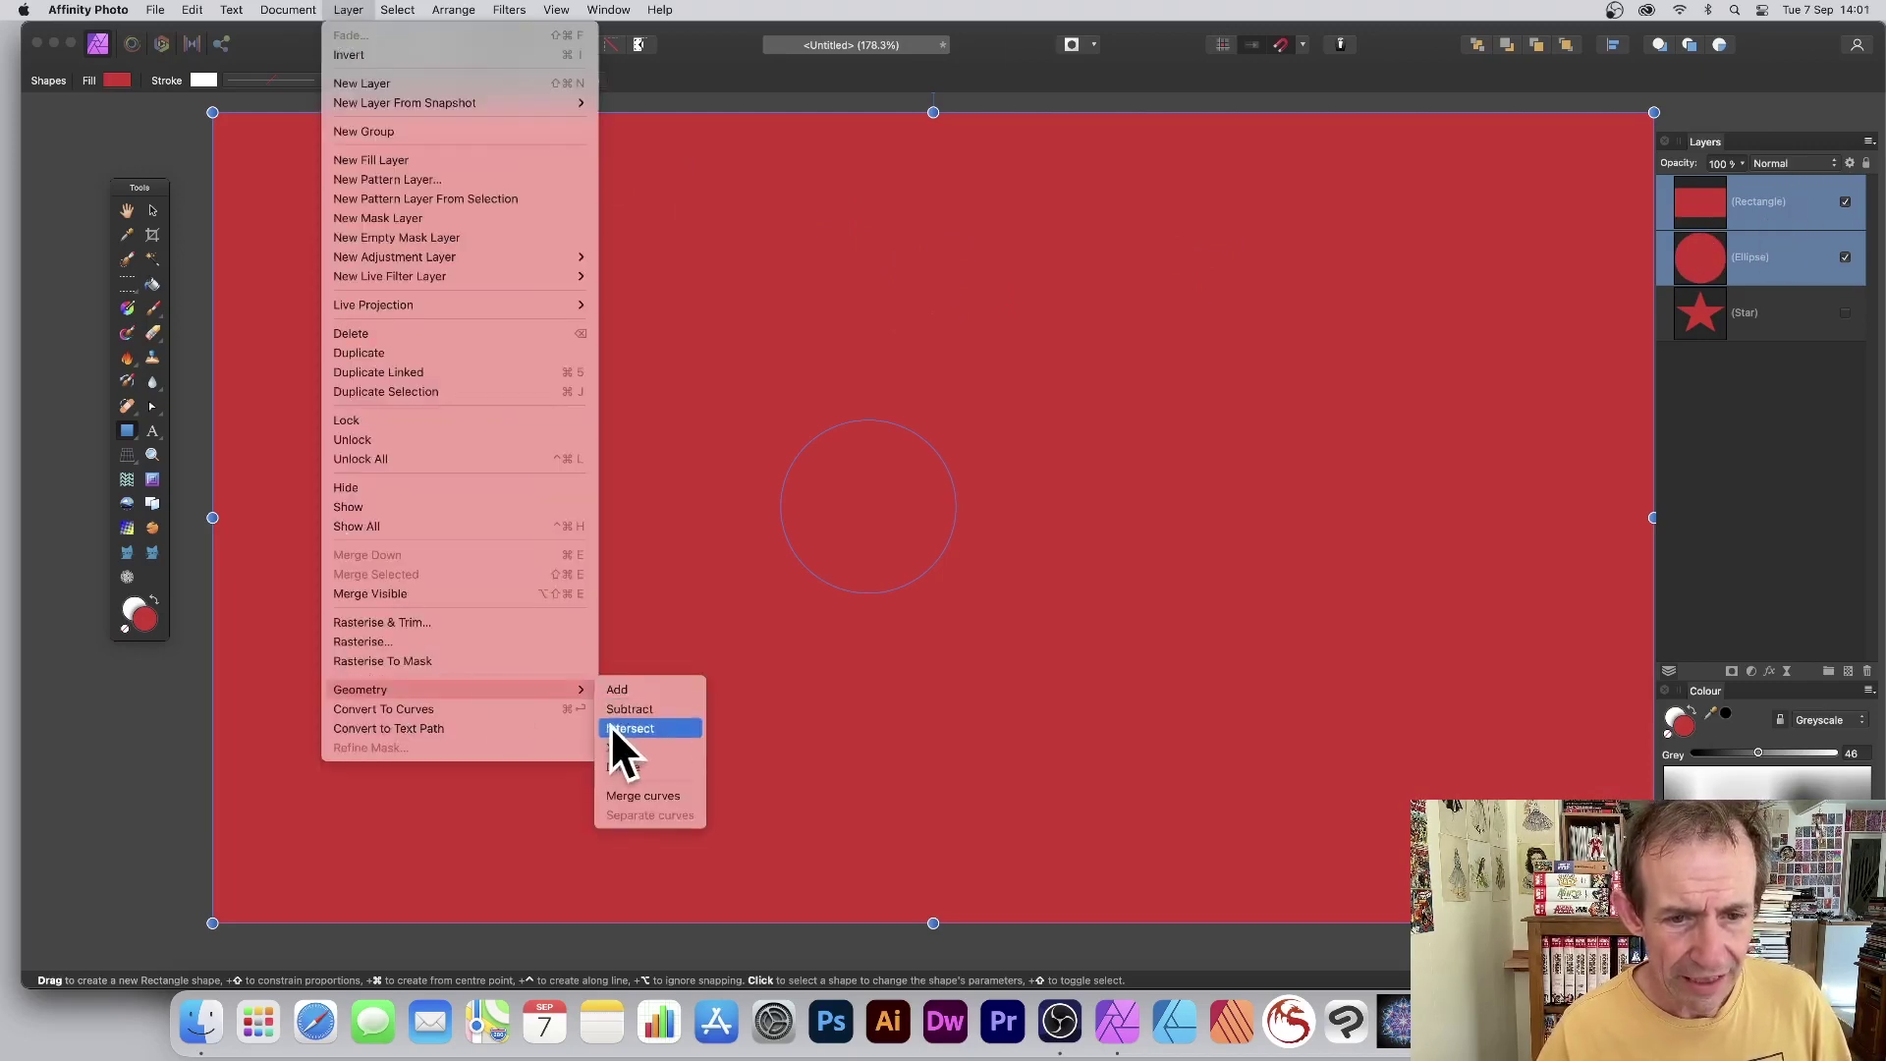
mouse_move(361, 690)
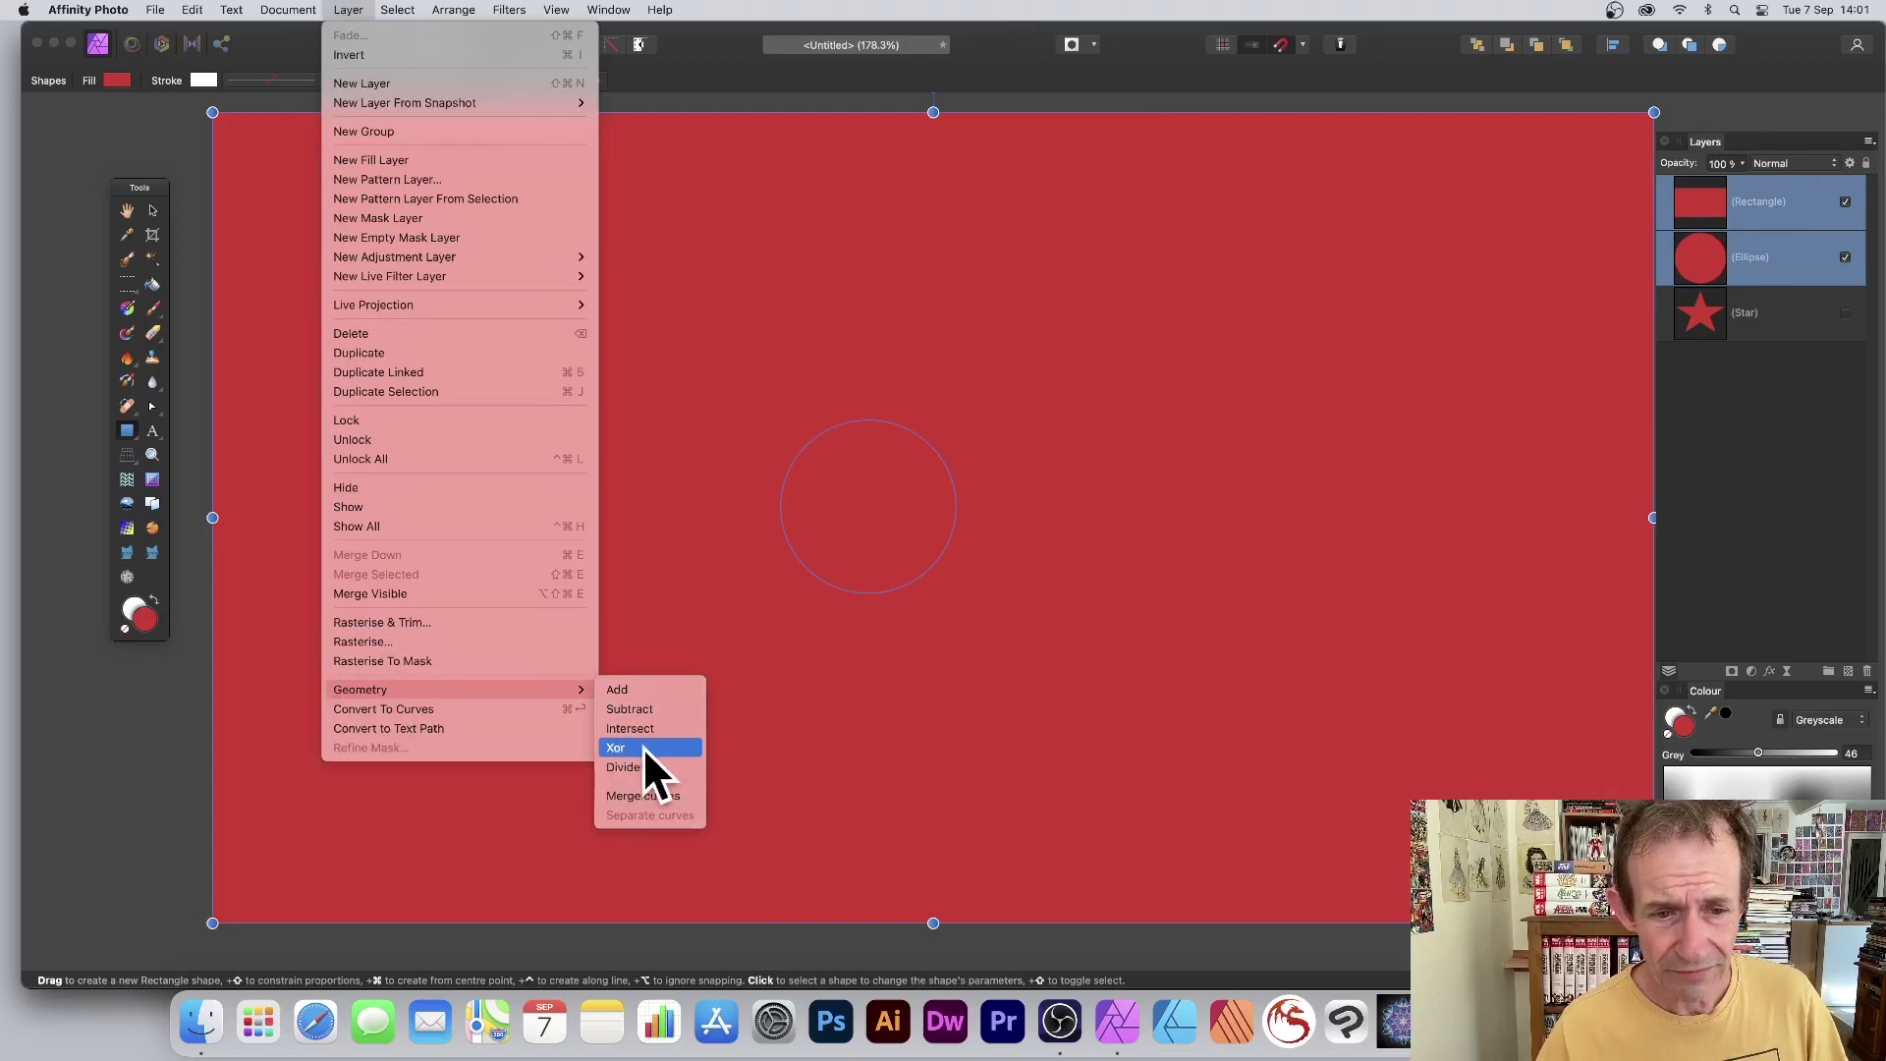
left_click(635, 746)
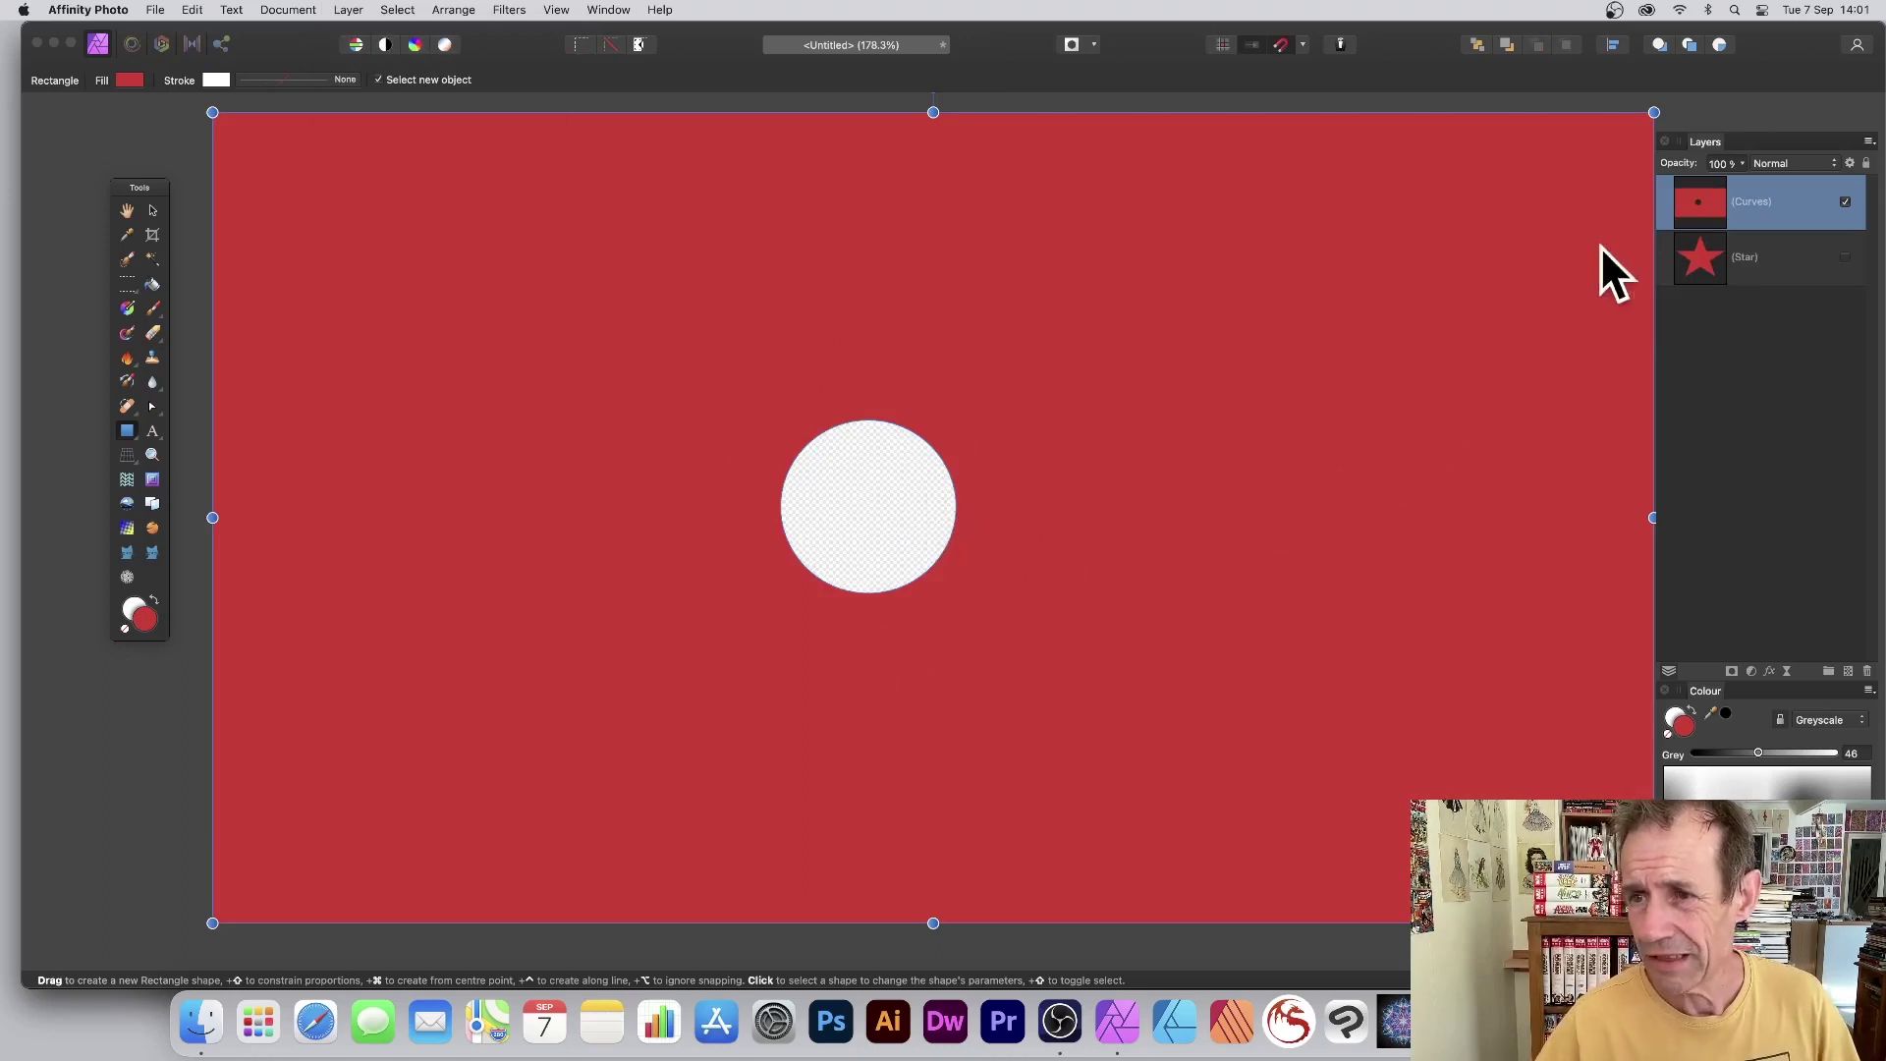
left_click(1844, 257)
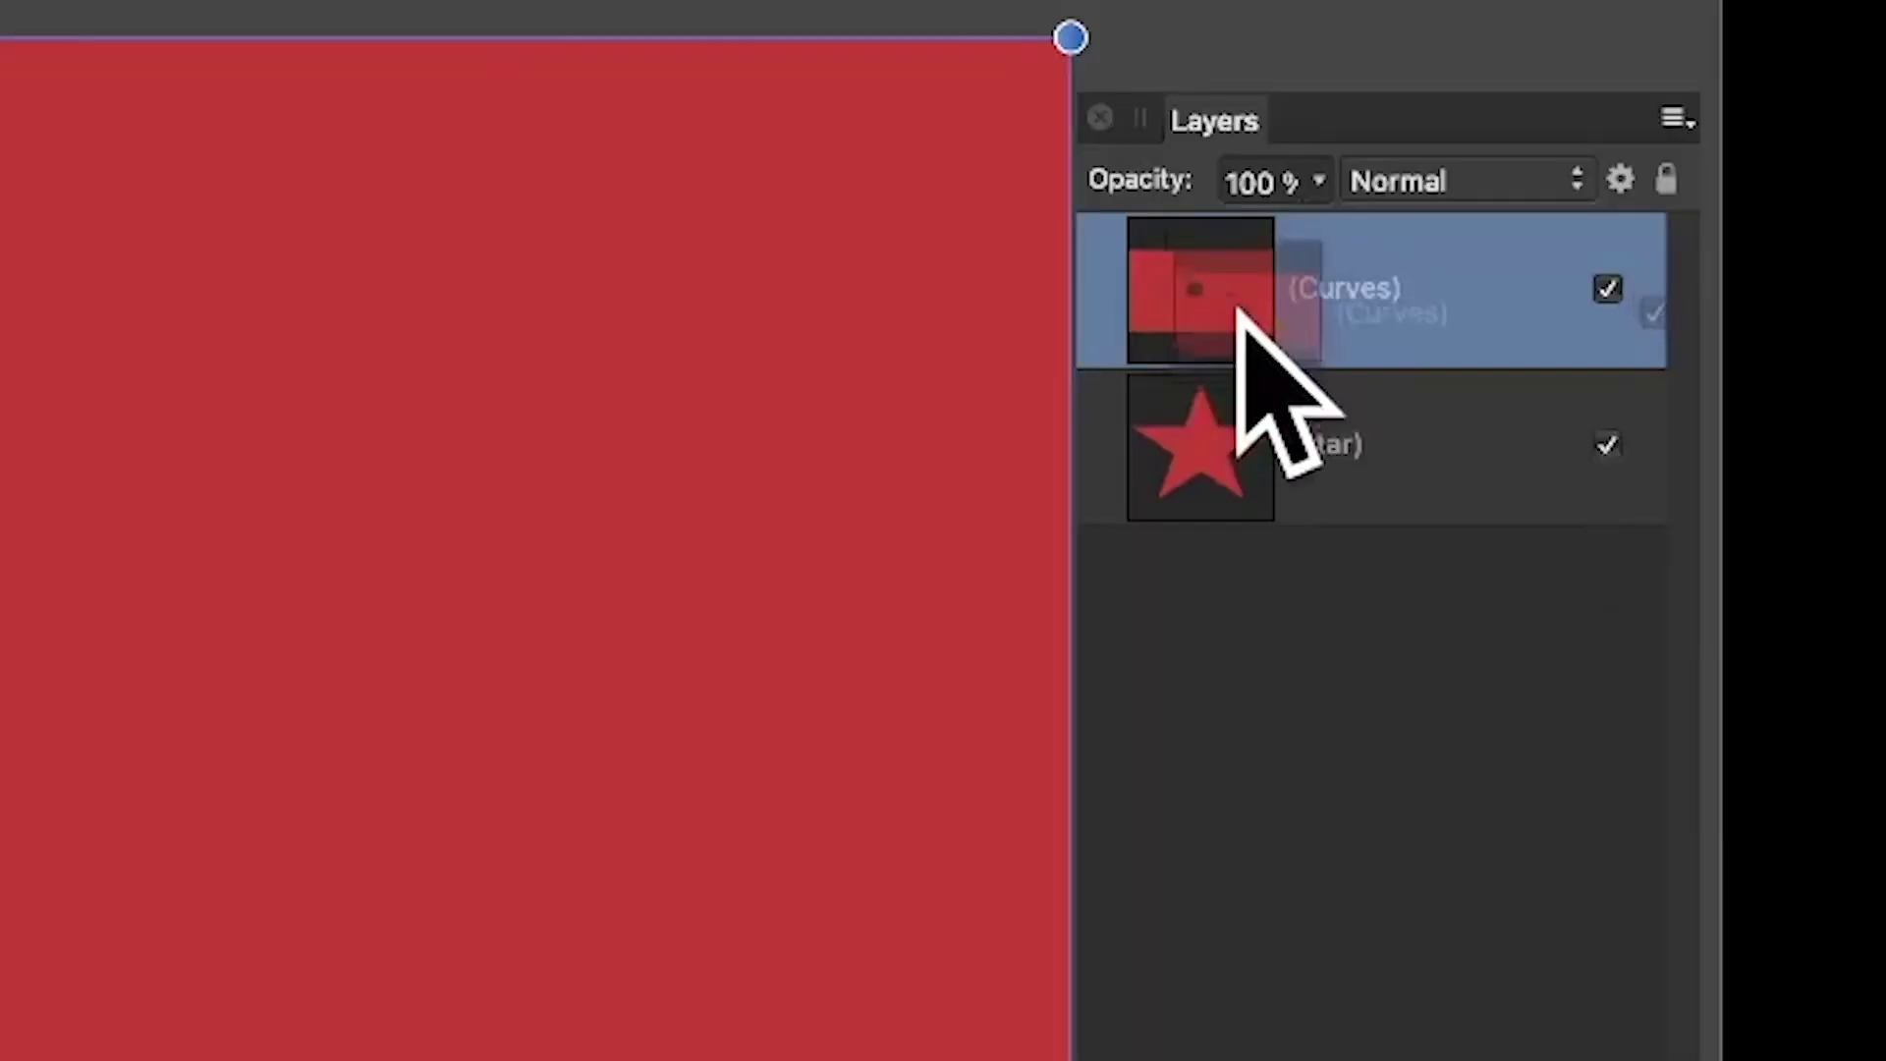
Drop the merged holed shape onto the star as its vector mask, then select the star.
left_click_drag(1693, 201, 1715, 230)
left_click_drag(1242, 365, 1256, 415)
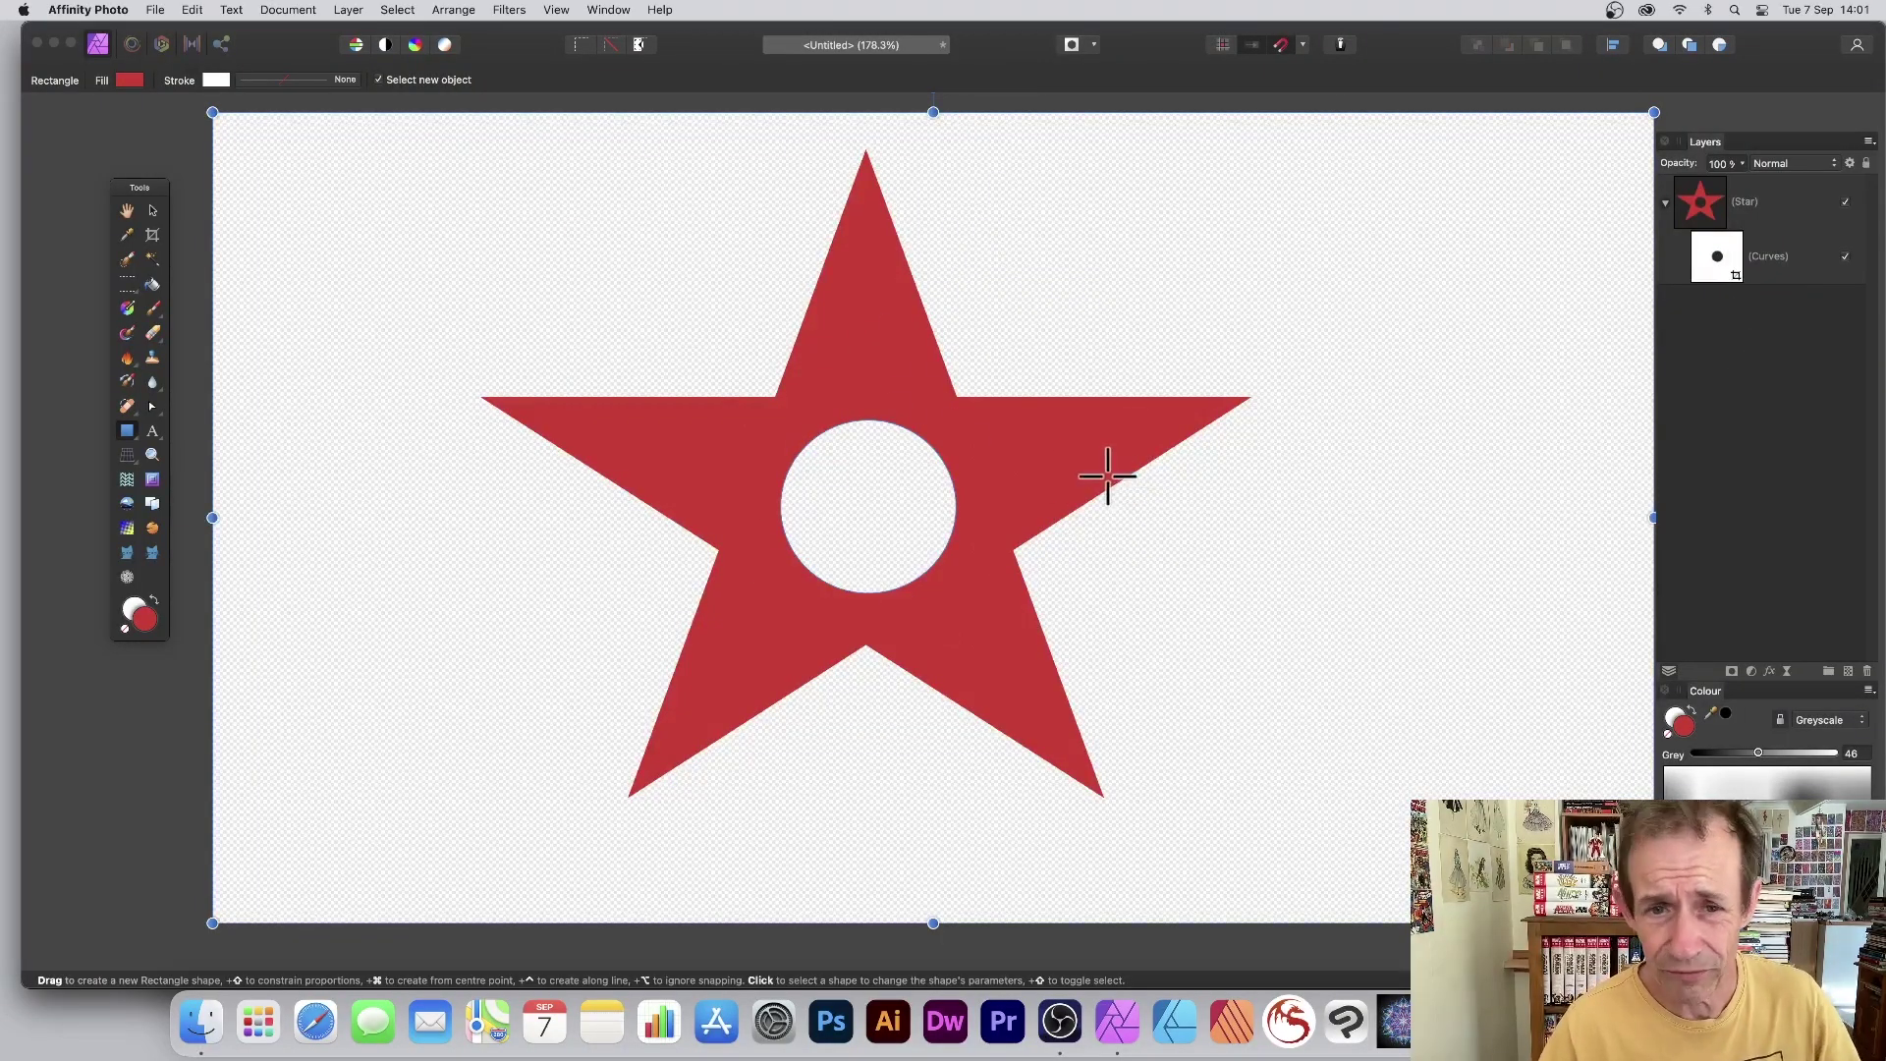
left_click(1763, 256)
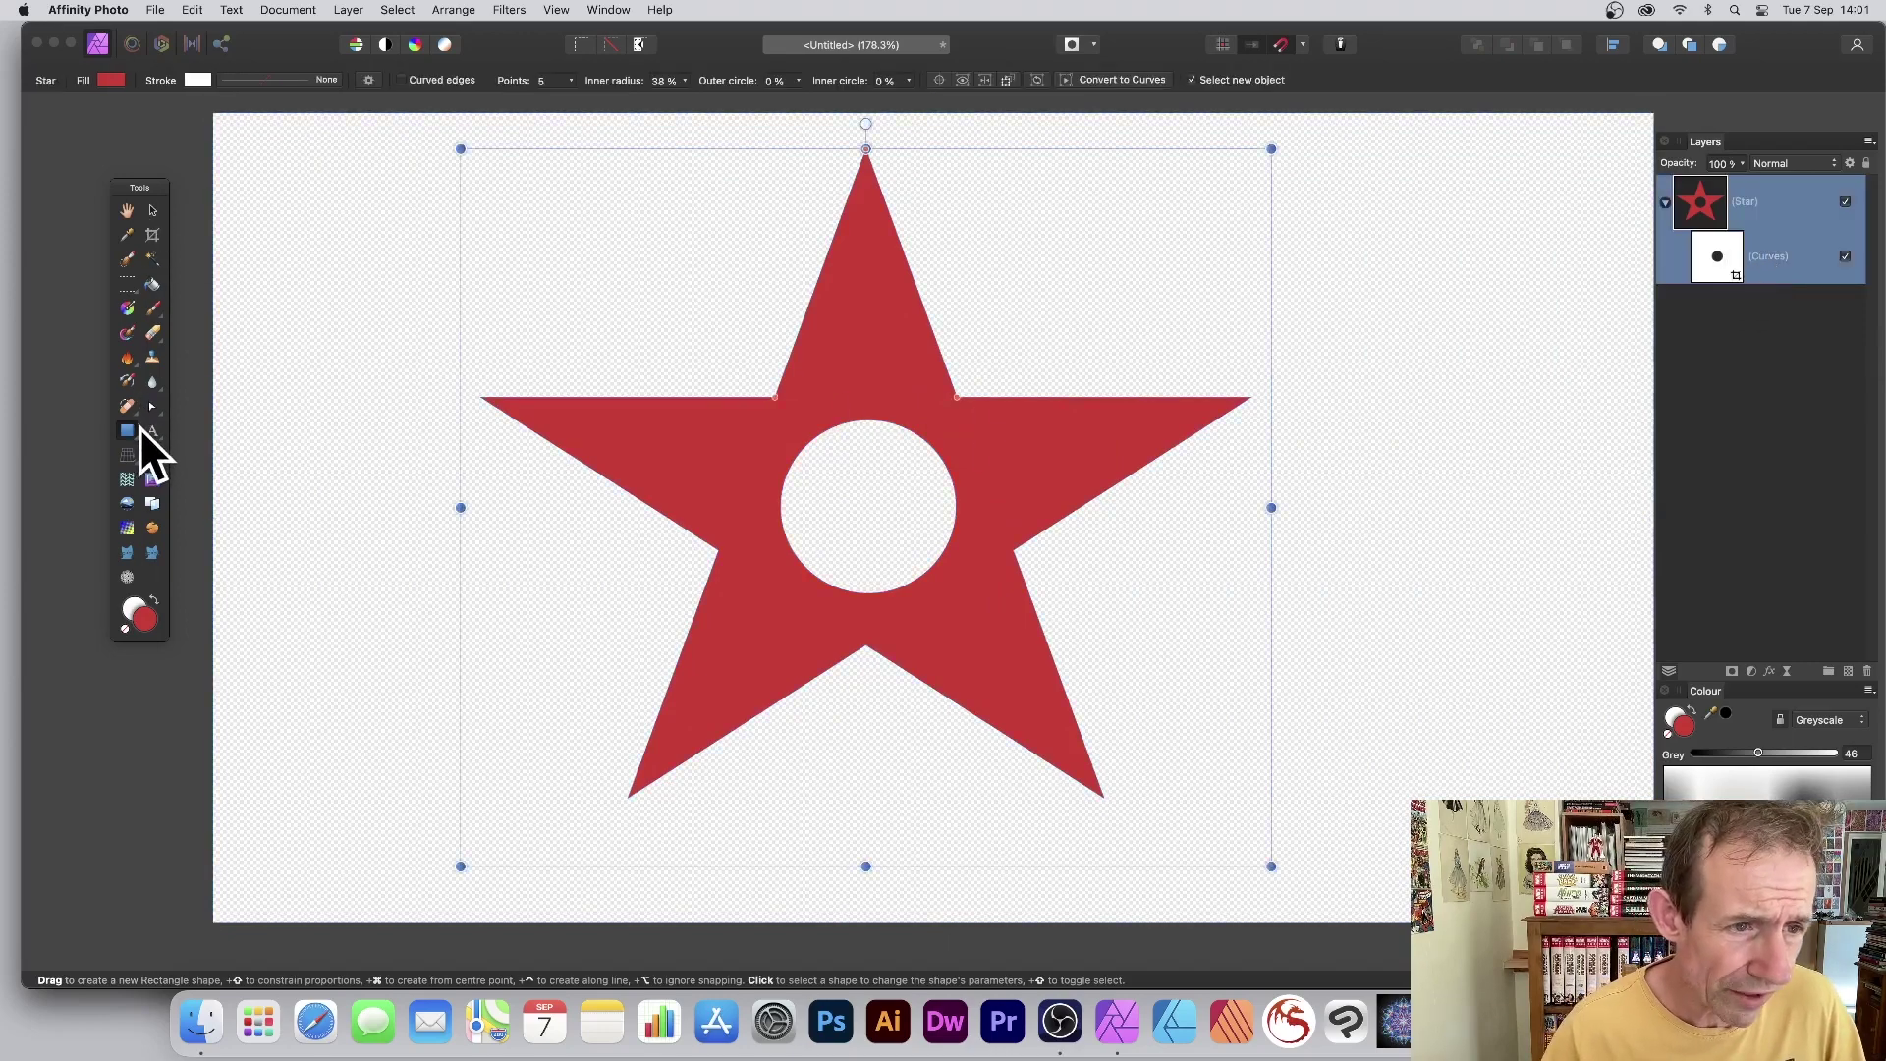
left_click(148, 405)
left_click(223, 429)
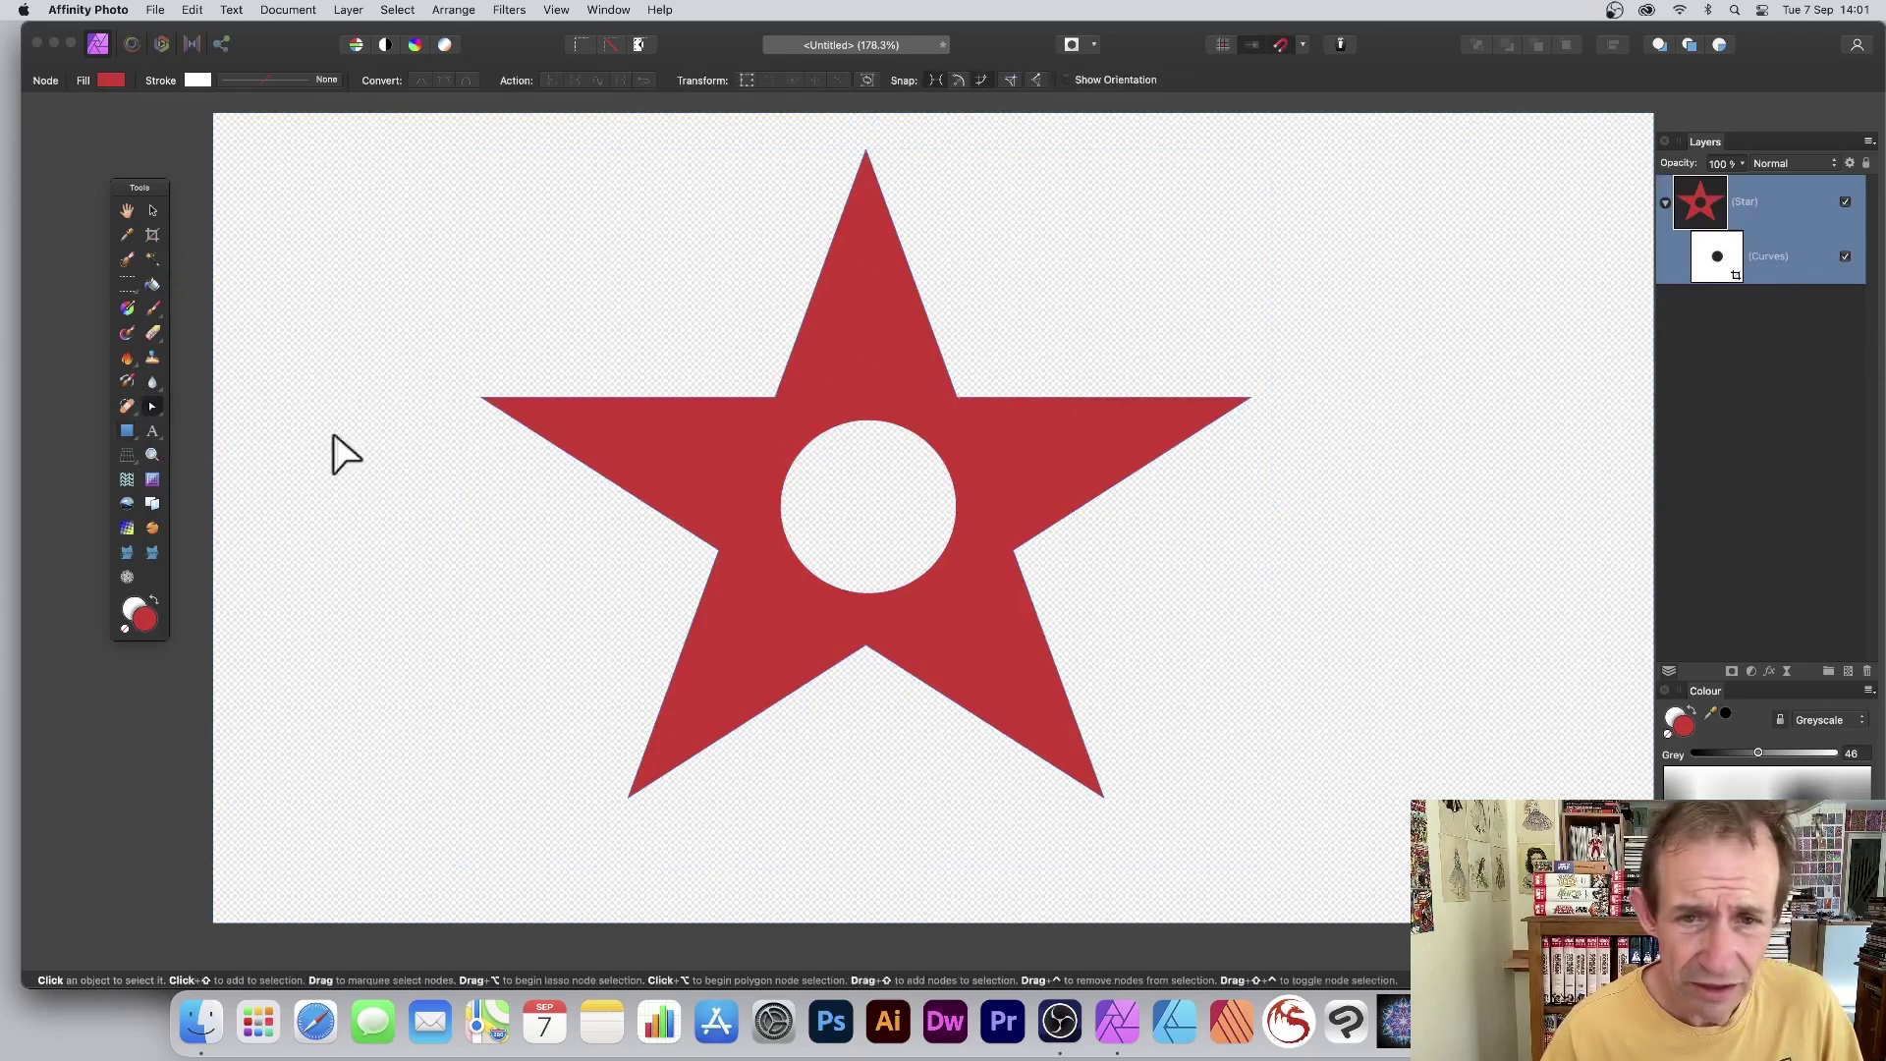
left_click(1715, 257)
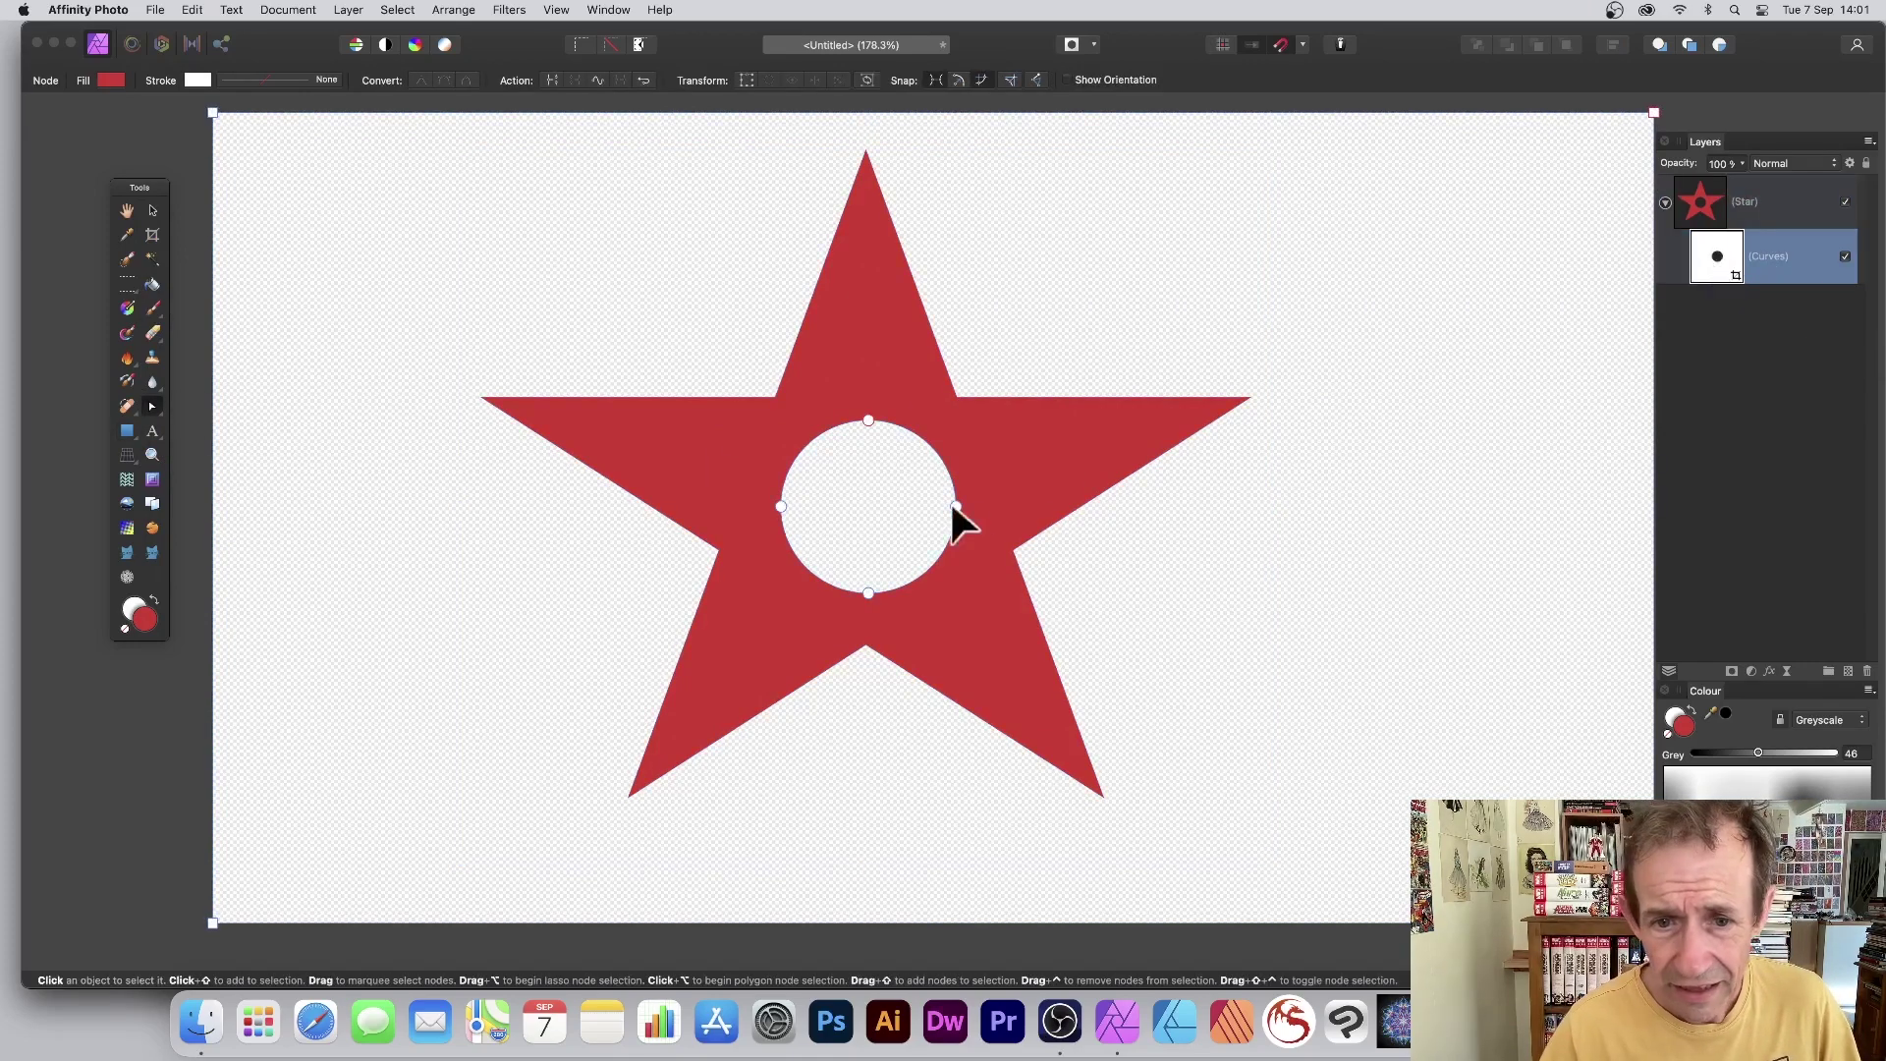
mouse_move(953, 501)
left_mouse_down()
mouse_move(869, 504)
mouse_move(1042, 455)
left_mouse_up()
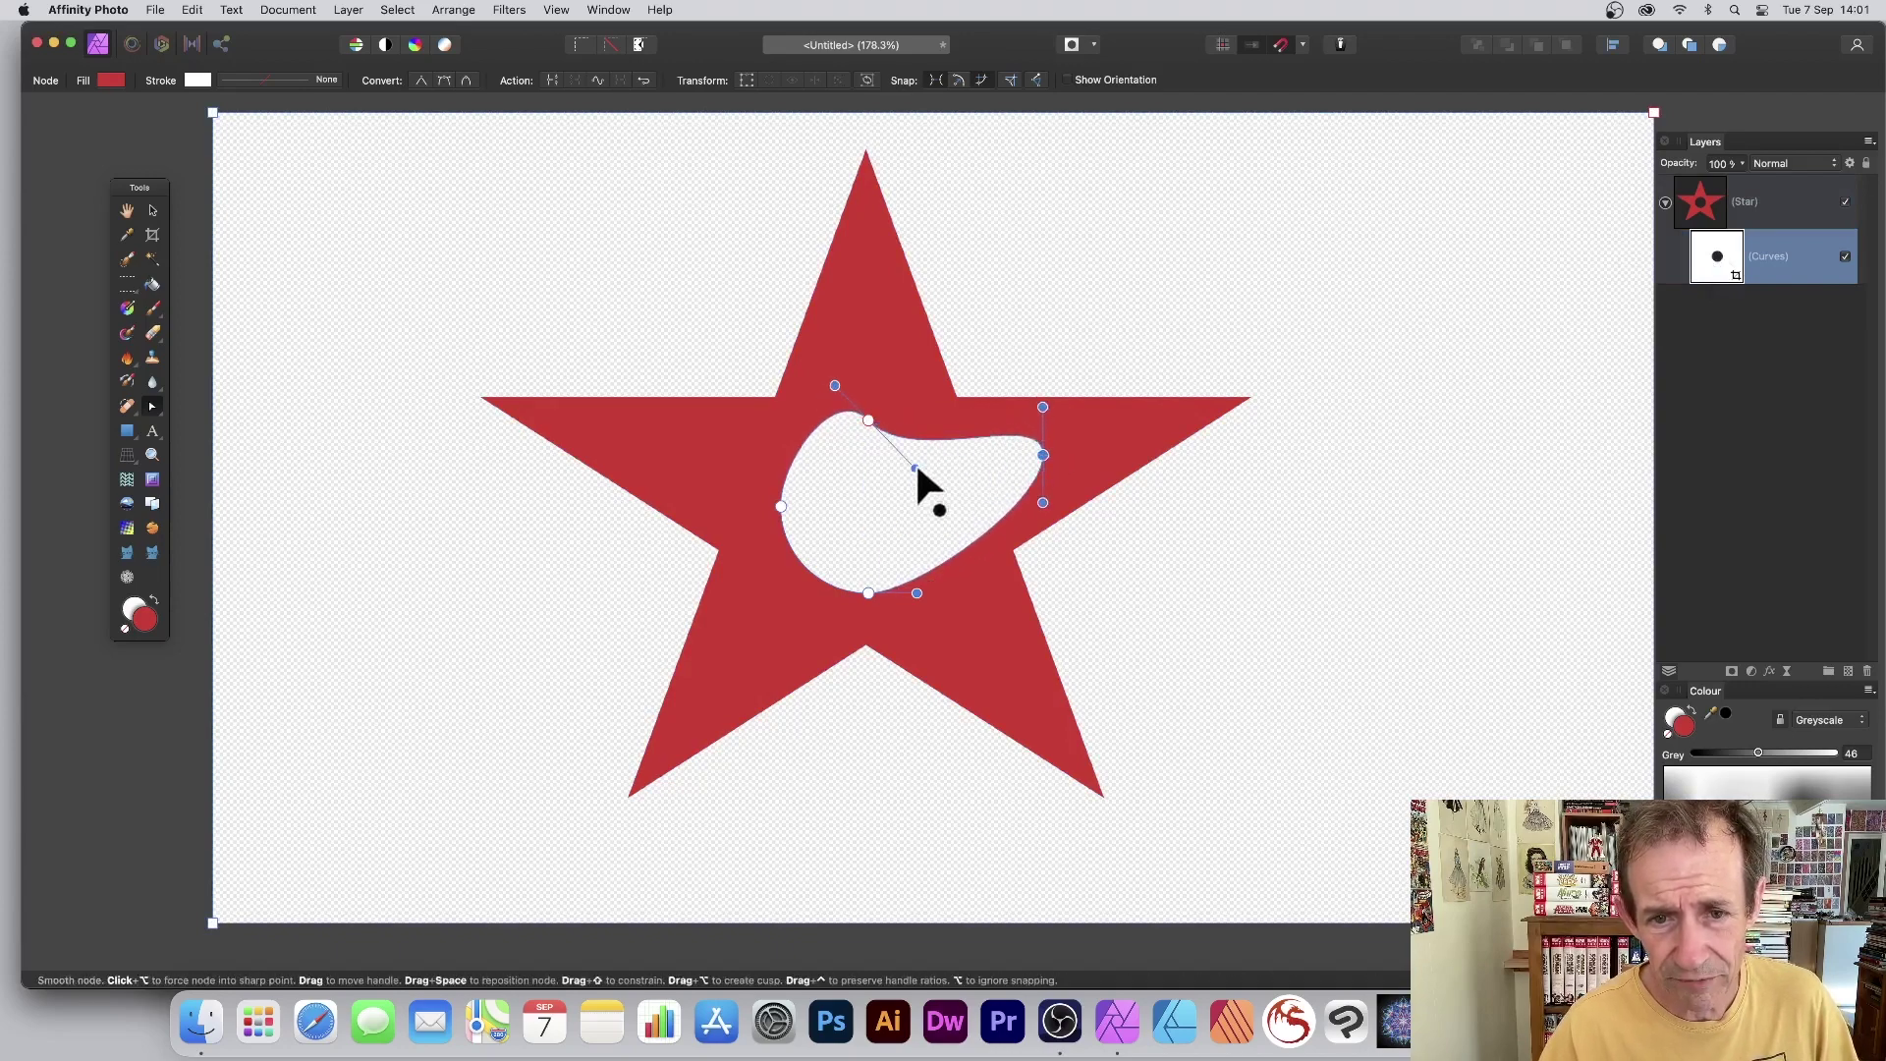
left_click_drag(915, 469, 865, 548)
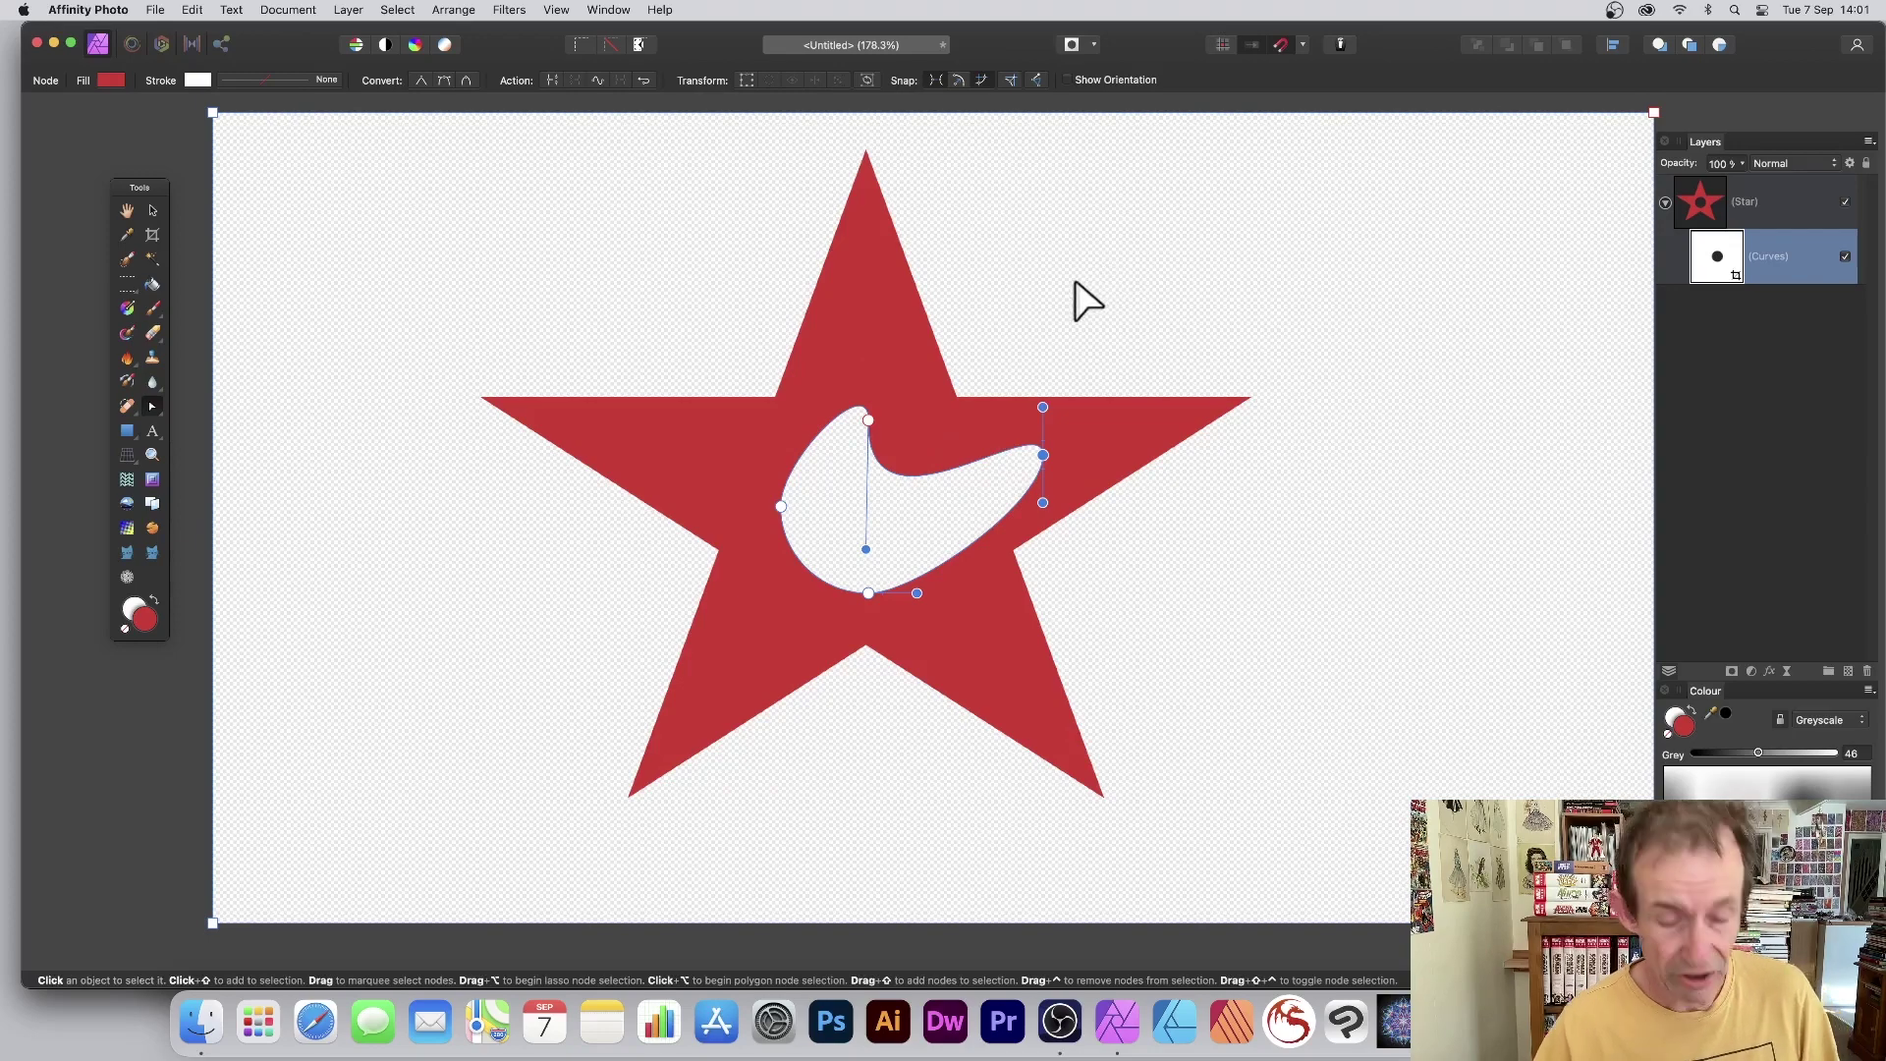
key("super+z")
key("super+z")
key("super+z")
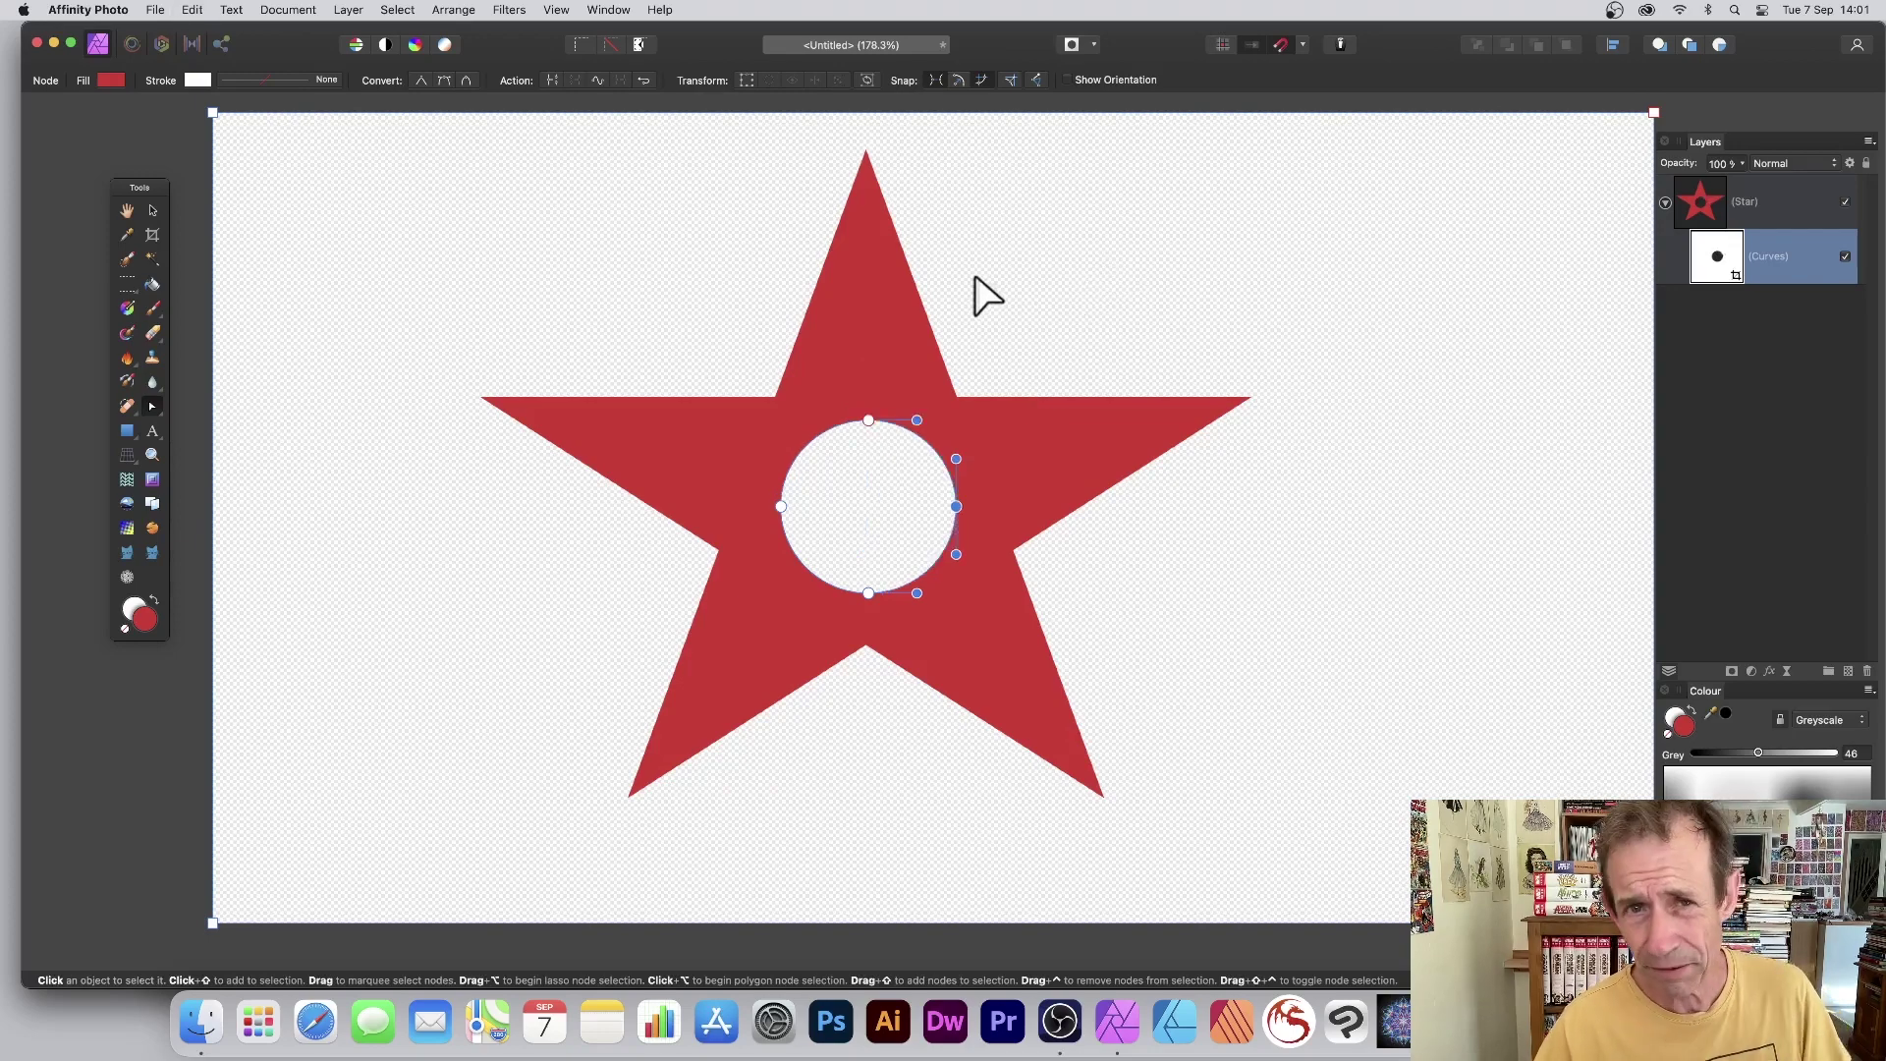
Move, rotate and stretch the circular mask into a larger tilted ellipse near the star's centre.
left_click(152, 209)
left_click_drag(917, 458, 896, 443)
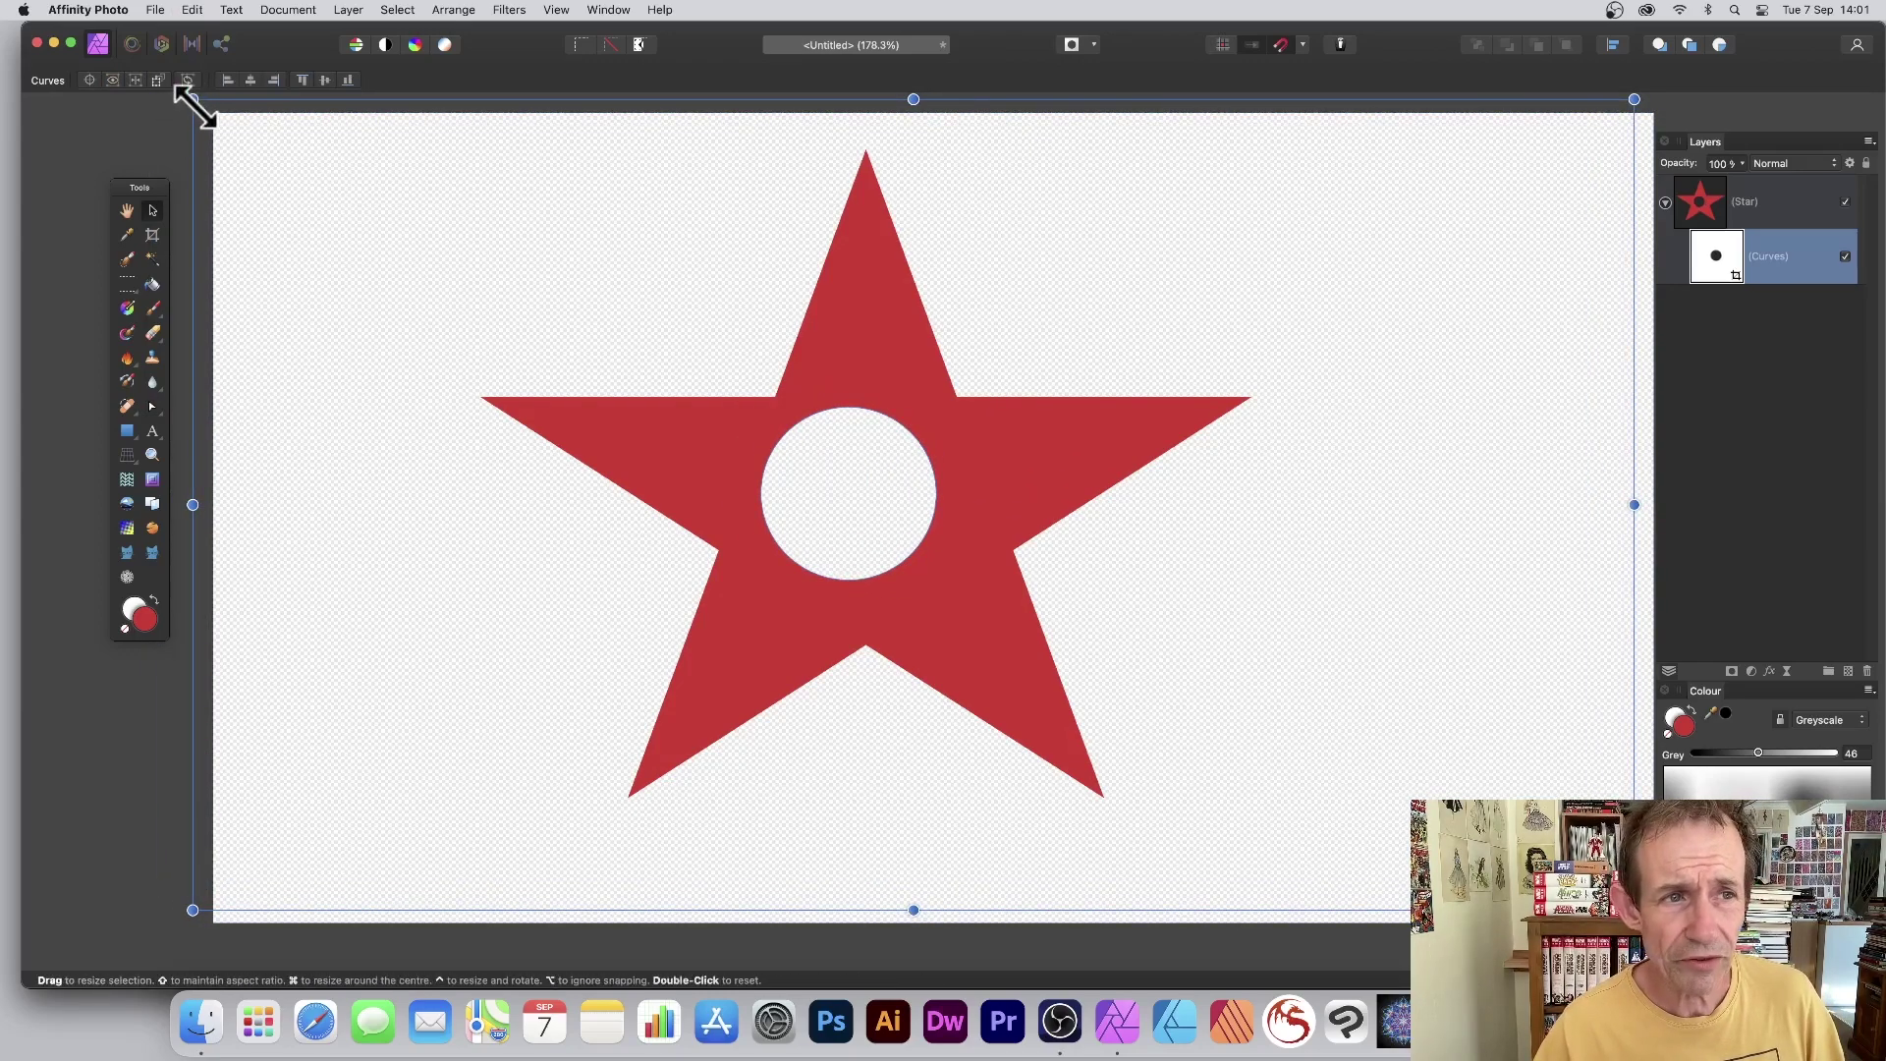
left_click_drag(193, 103, 754, 350)
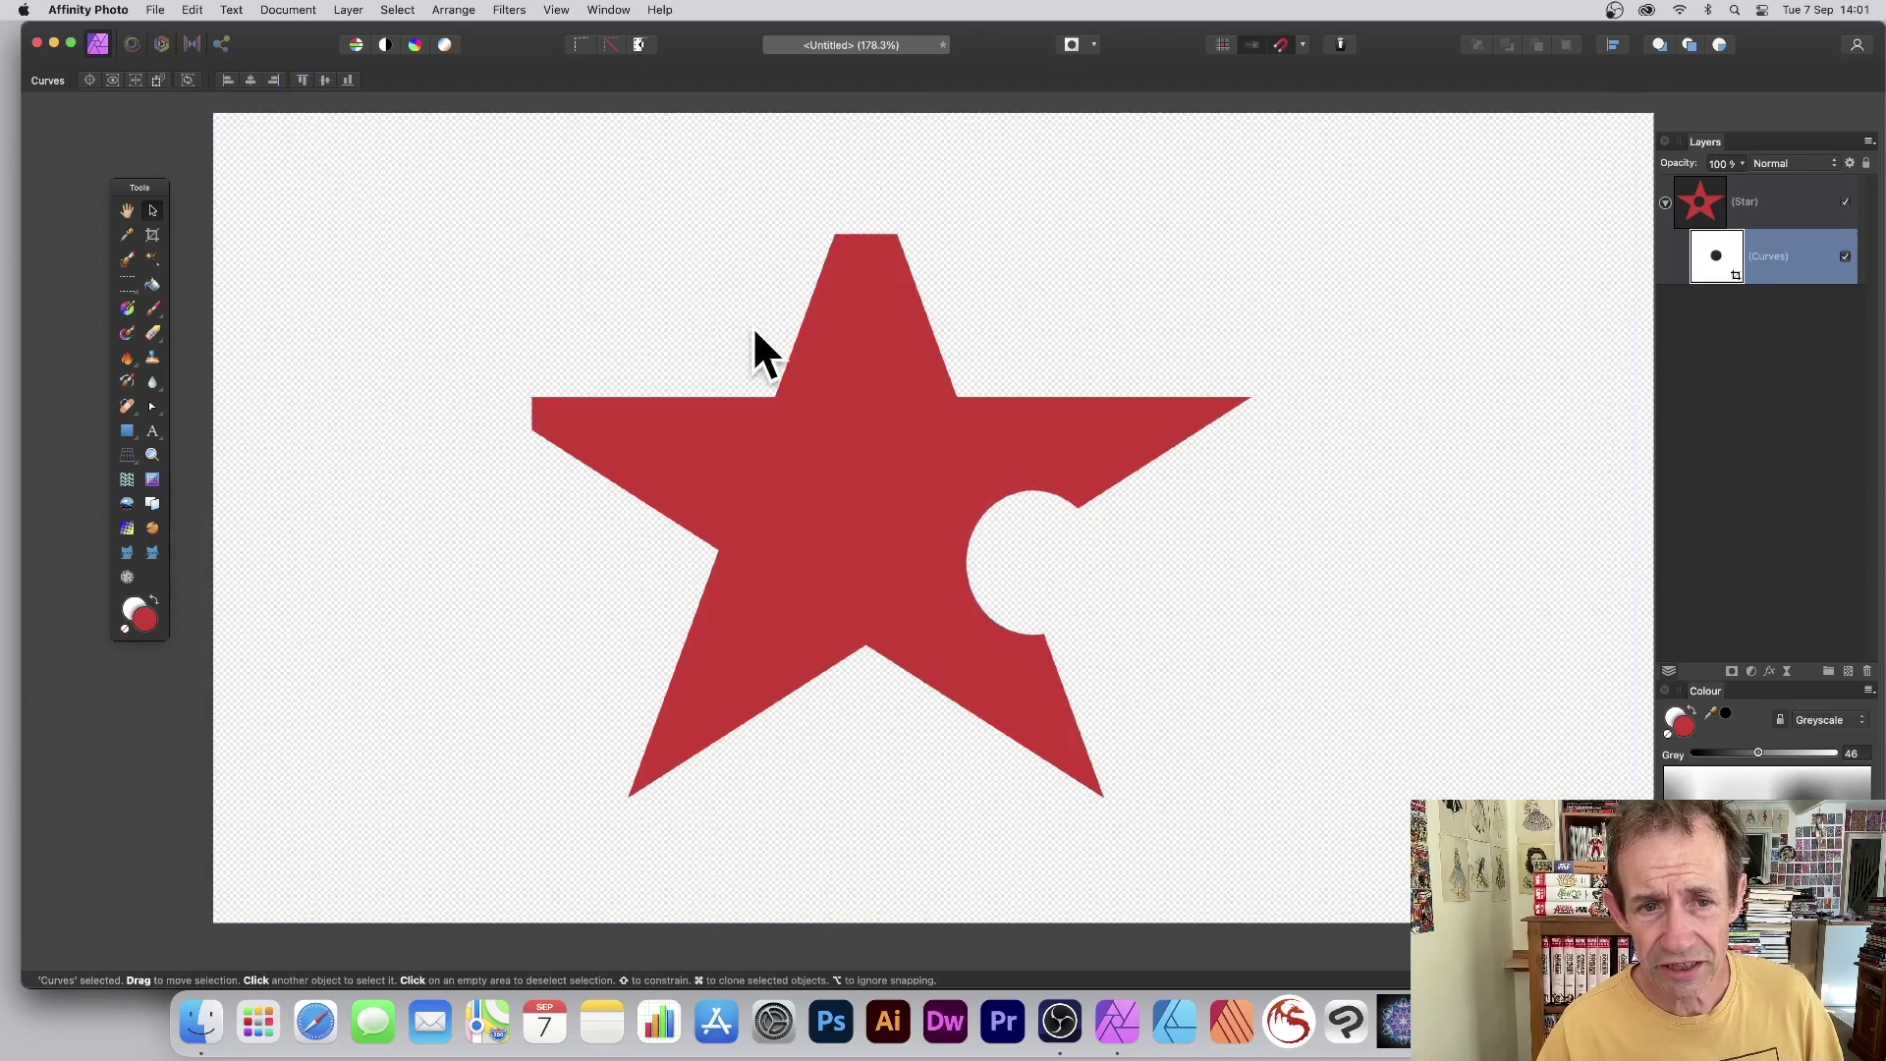
left_click_drag(526, 234, 1045, 122)
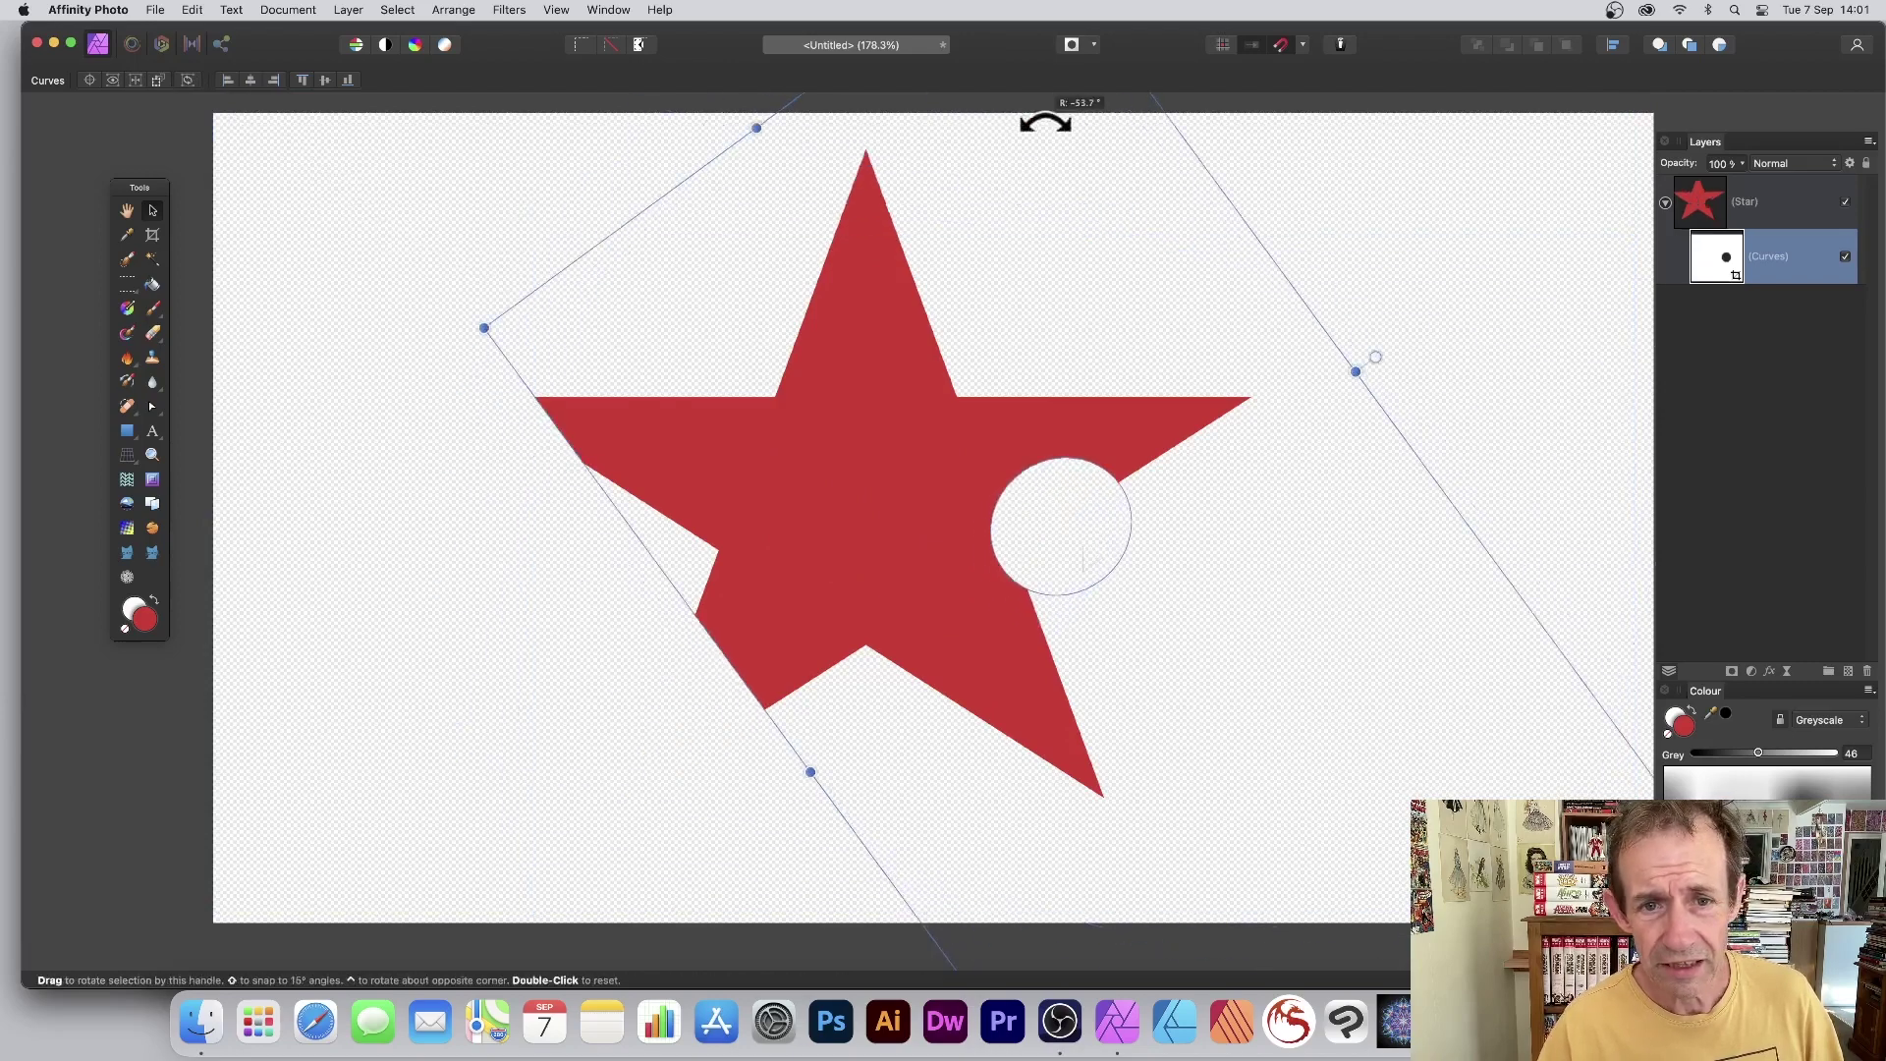
left_click_drag(894, 598, 706, 588)
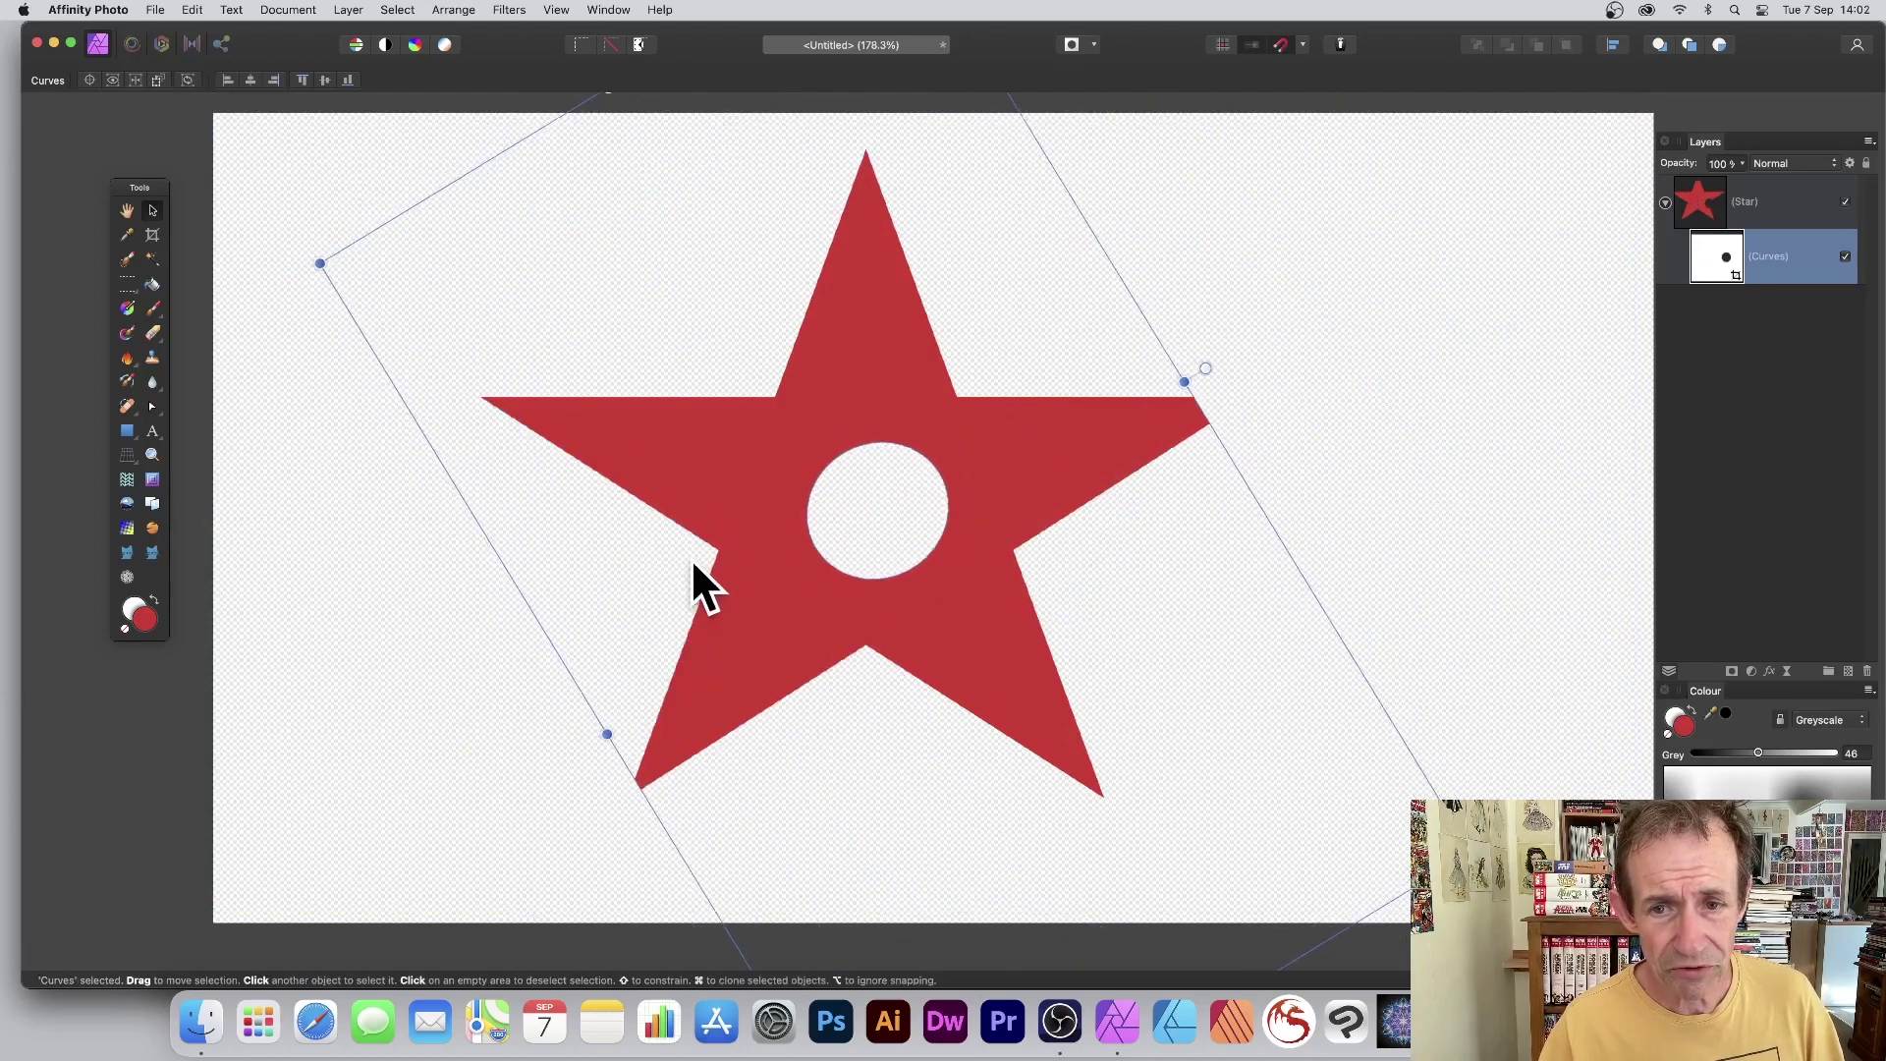
left_click_drag(1186, 381, 1319, 310)
left_click_drag(619, 734, 531, 744)
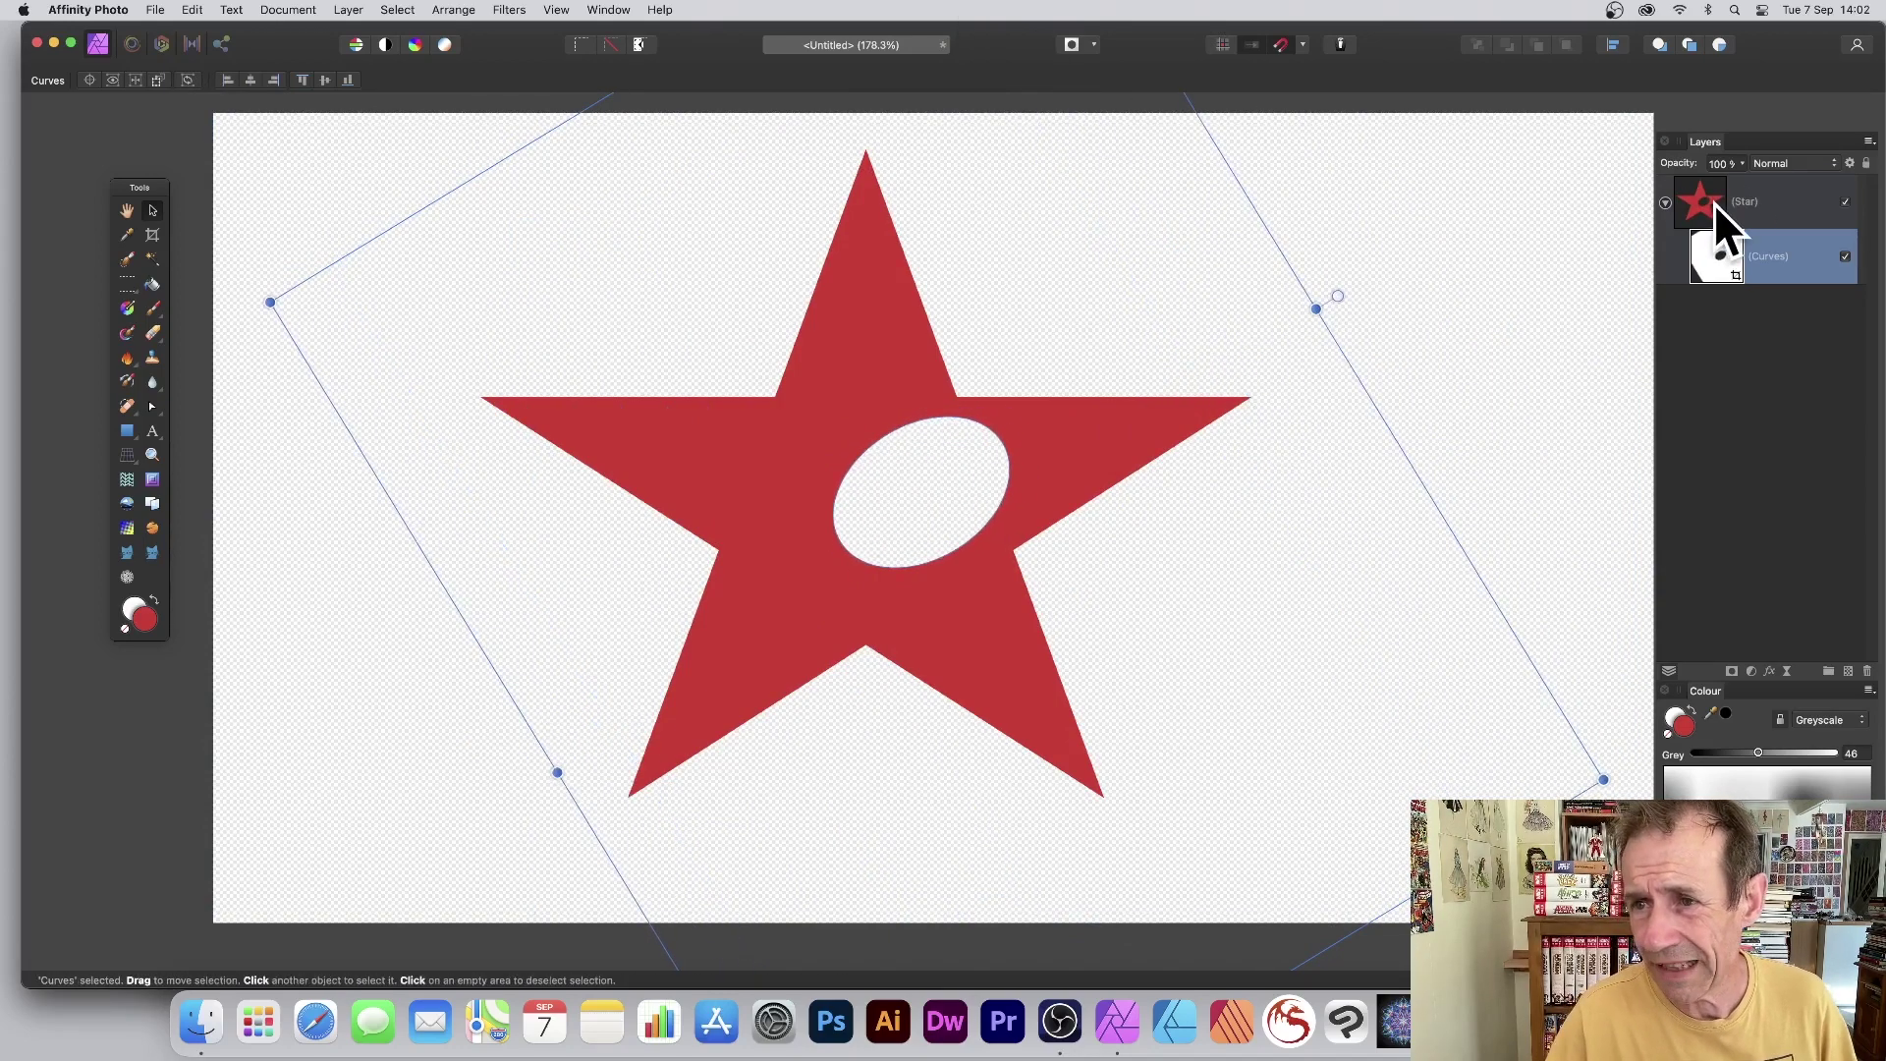
left_click(1708, 204)
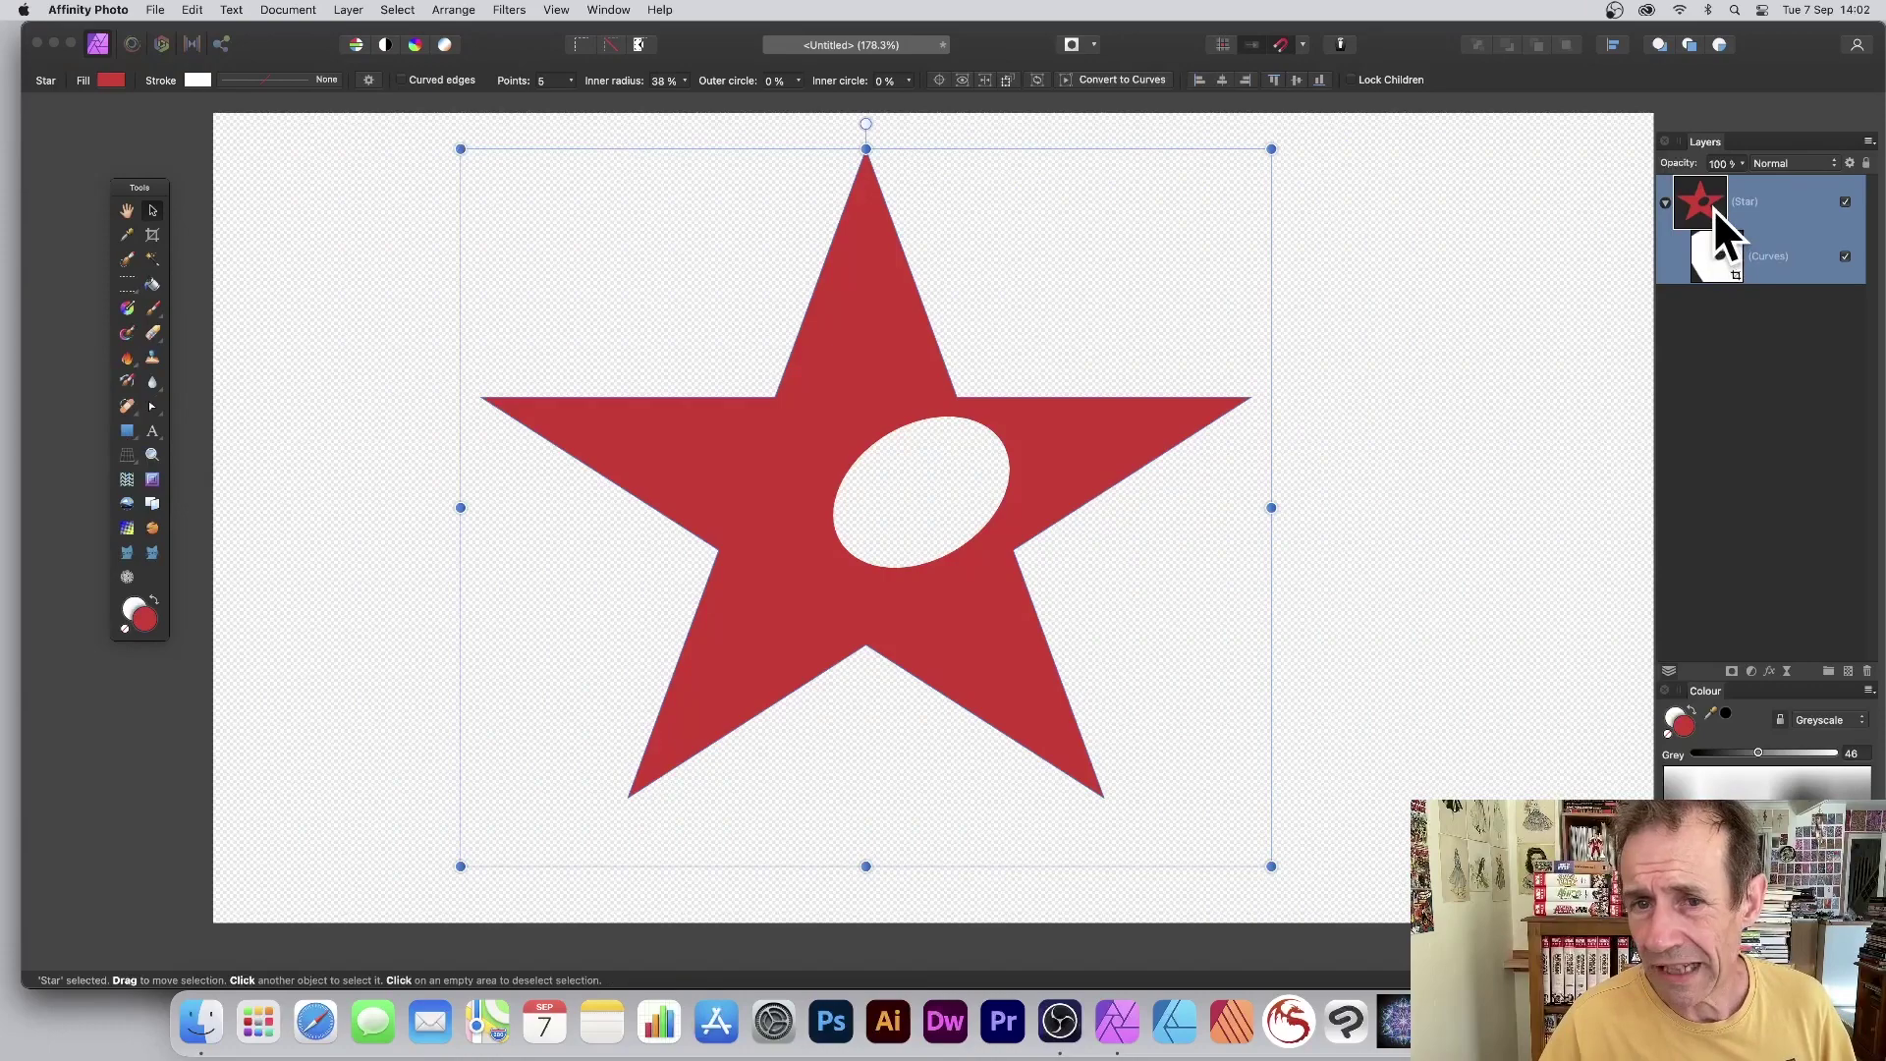
Resize the star, then turn on Lock Children and move the star without its hole.
mouse_move(459, 148)
left_mouse_down()
mouse_move(585, 240)
mouse_move(423, 147)
left_mouse_up()
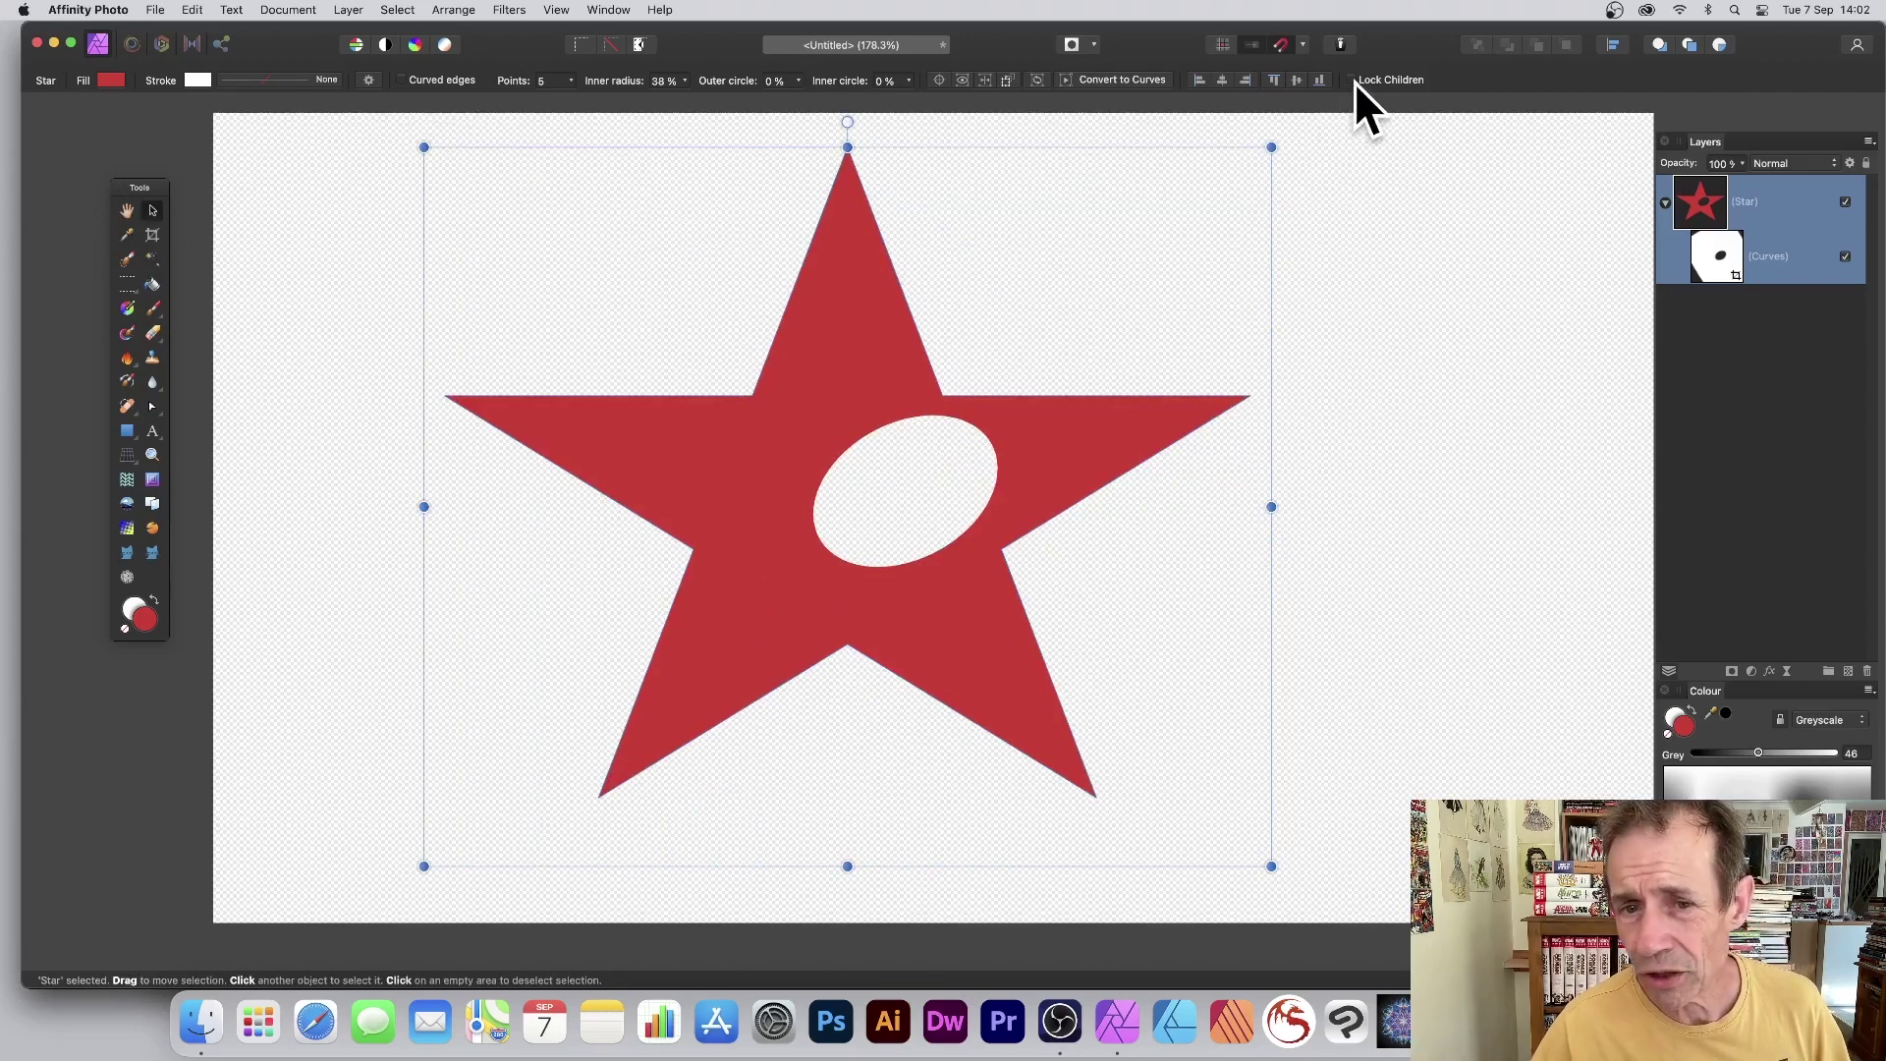
mouse_move(853, 330)
left_mouse_down()
mouse_move(1099, 417)
mouse_move(898, 323)
mouse_move(824, 325)
mouse_move(850, 269)
mouse_move(729, 411)
mouse_move(943, 379)
mouse_move(972, 436)
left_mouse_up()
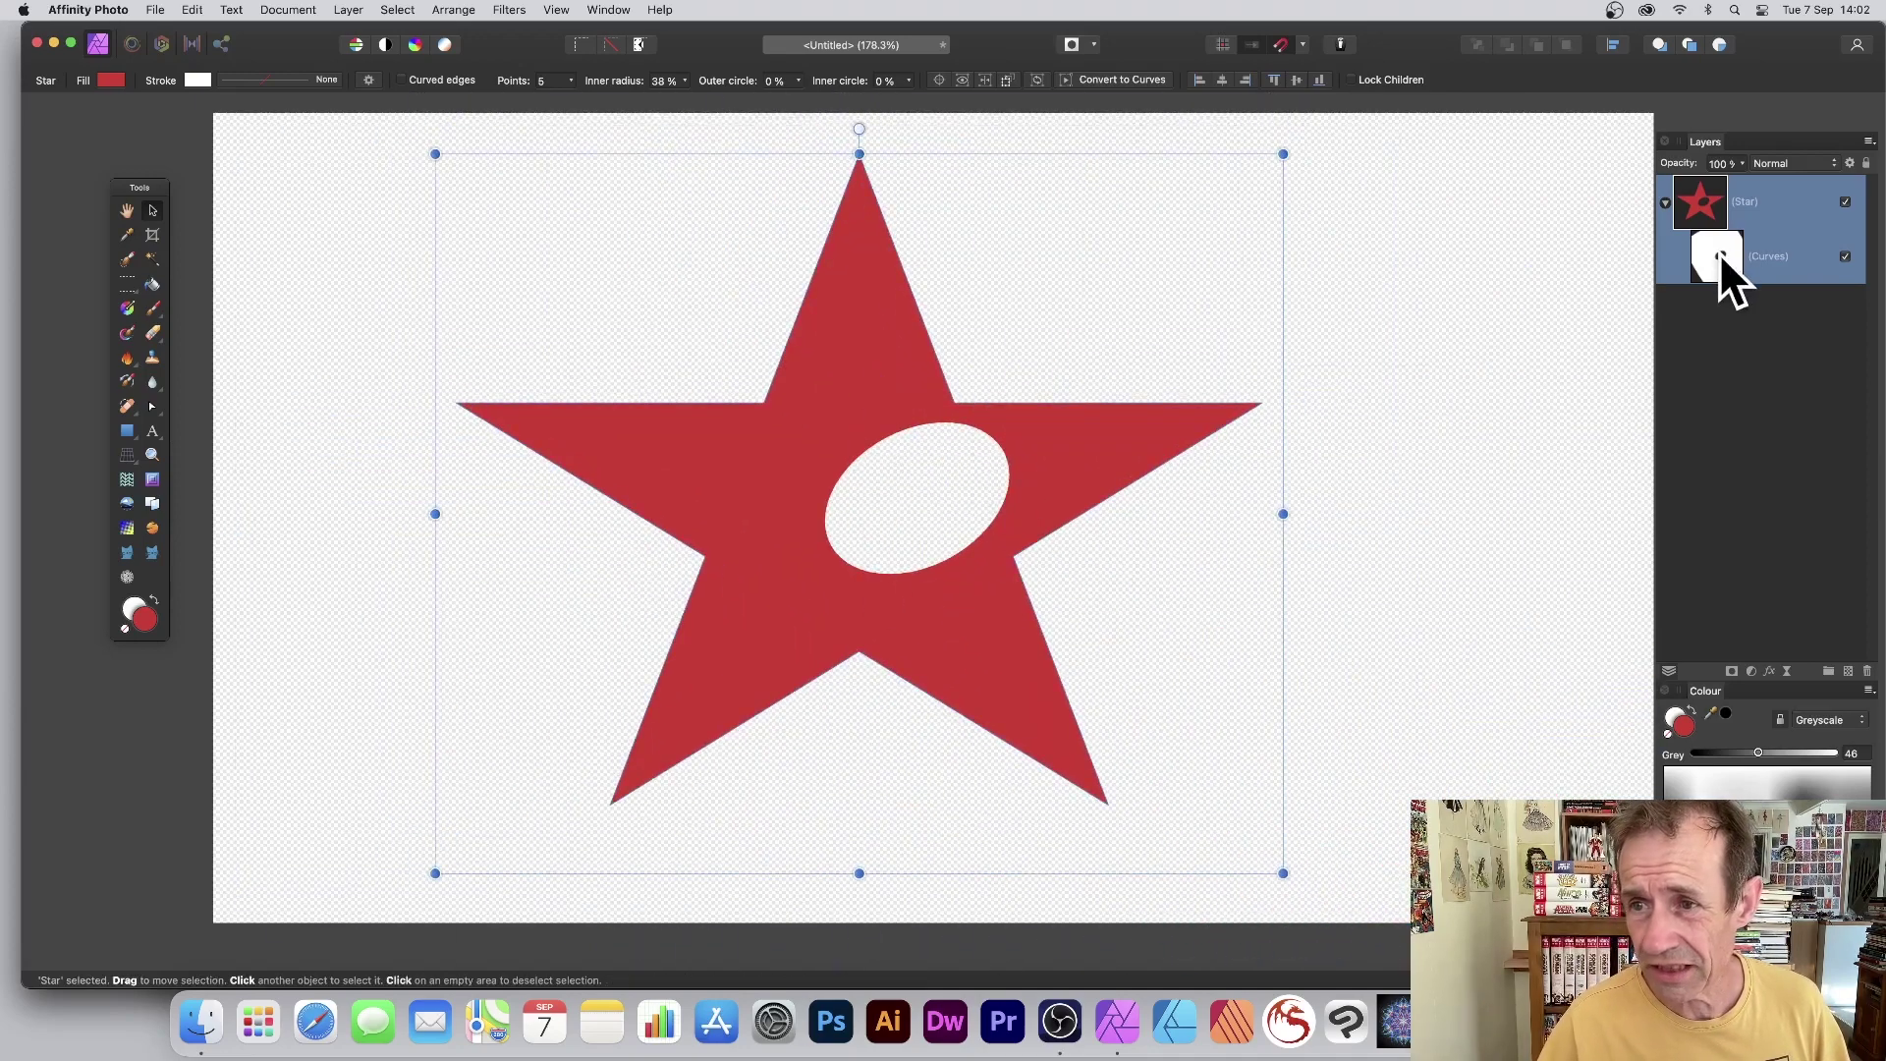
mouse_move(811, 408)
left_mouse_down()
mouse_move(527, 274)
mouse_move(909, 329)
mouse_move(731, 351)
left_mouse_up()
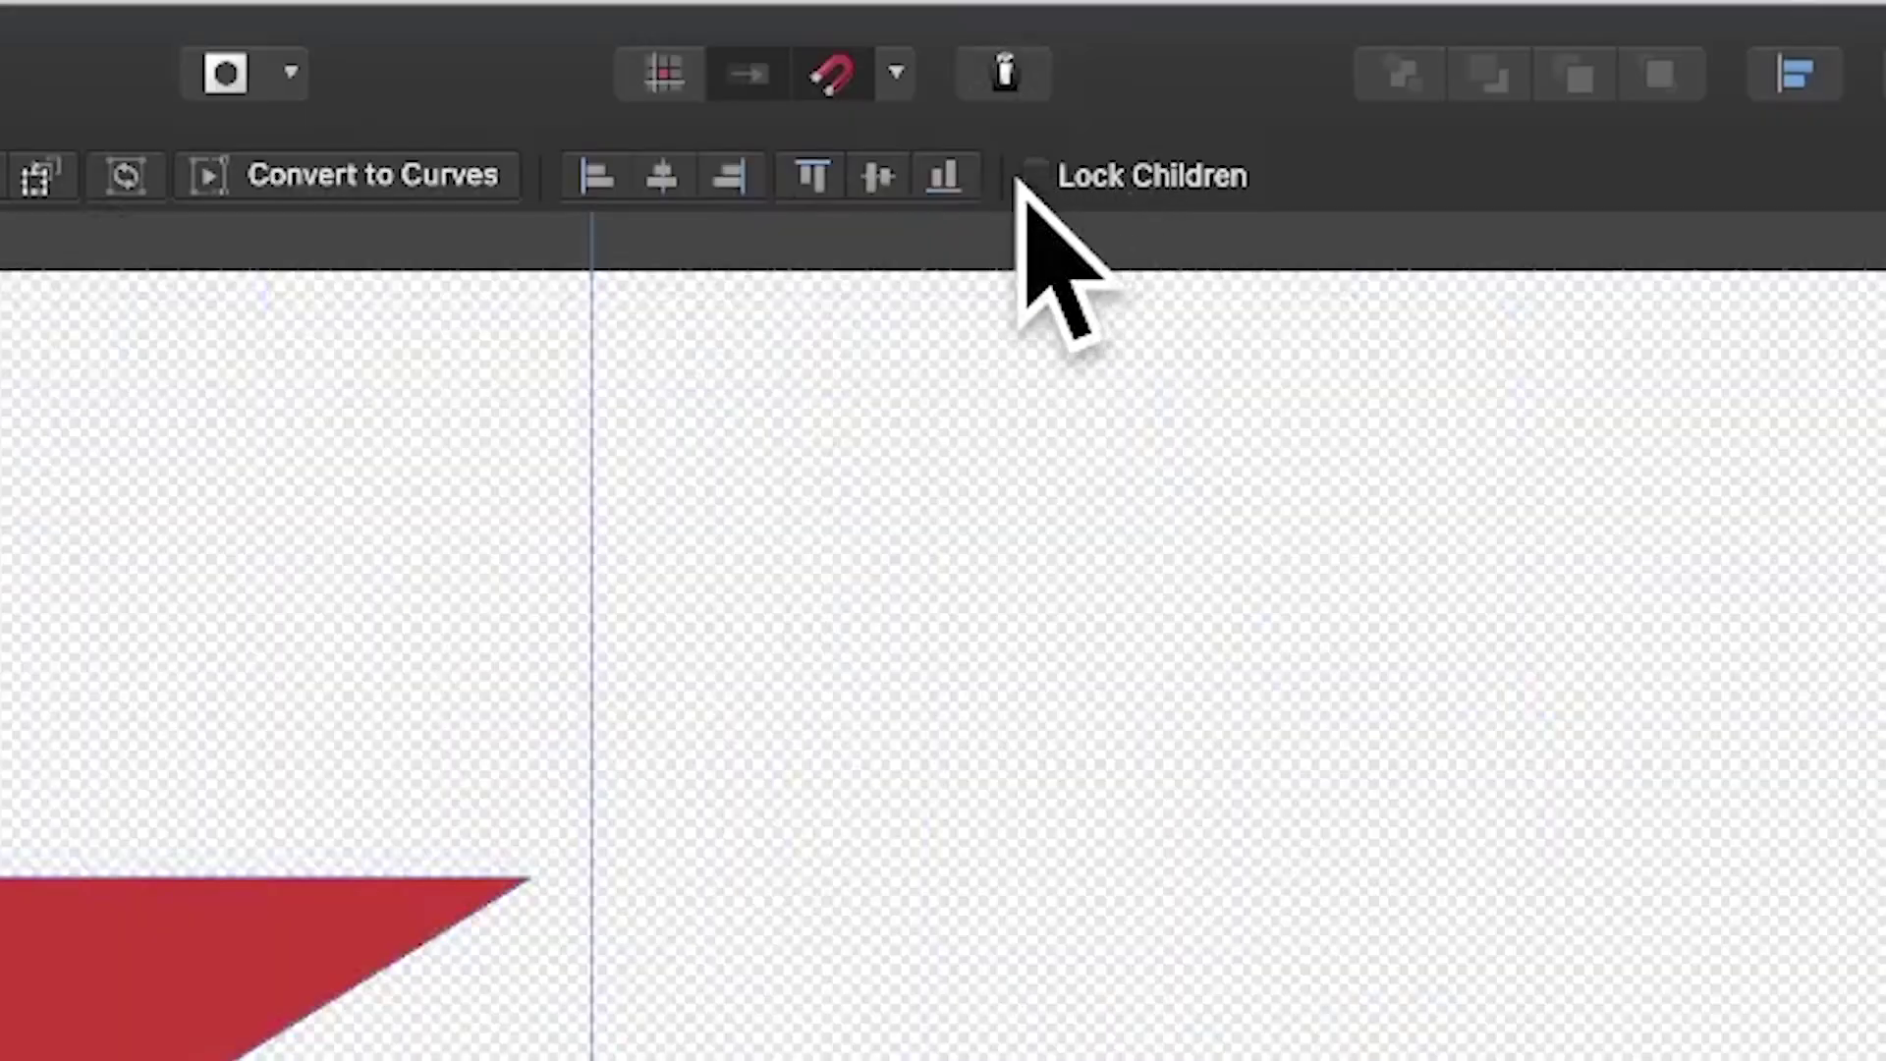
left_click(1036, 176)
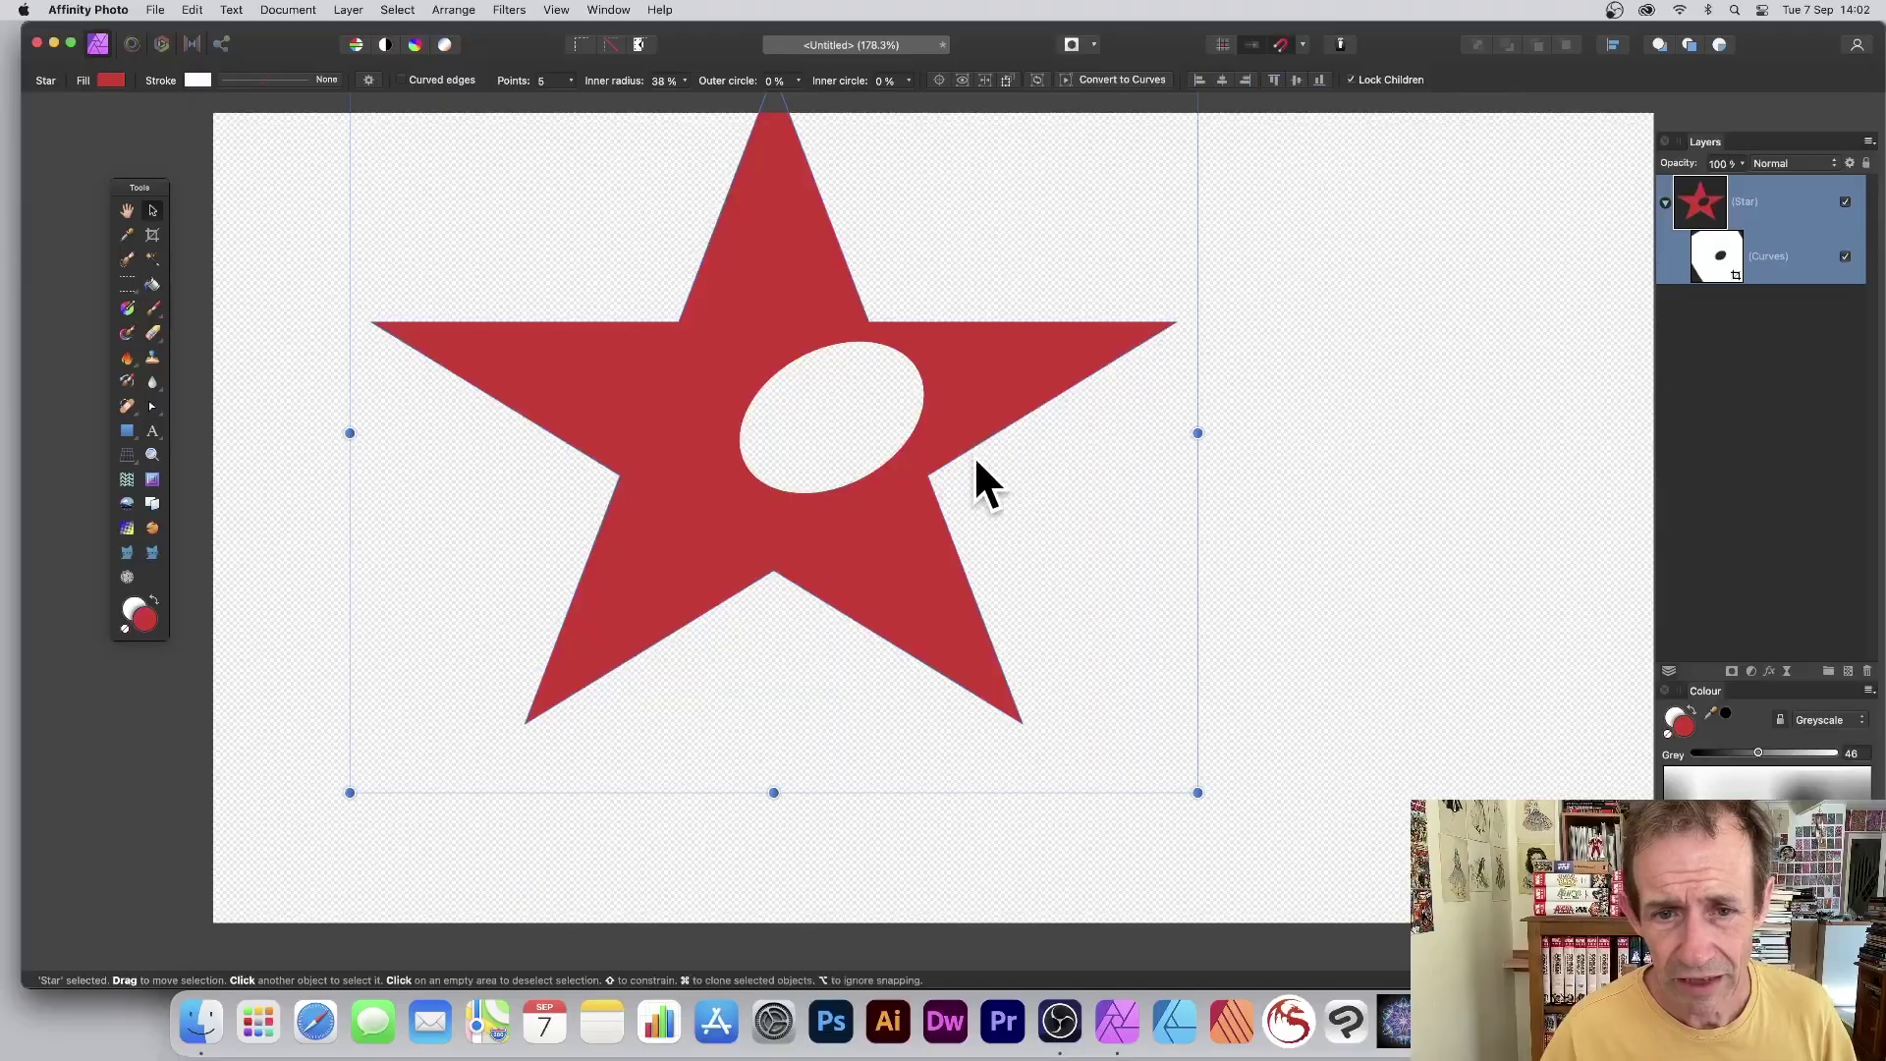
mouse_move(976, 484)
left_mouse_down()
mouse_move(959, 506)
mouse_move(1022, 506)
mouse_move(868, 368)
left_mouse_up()
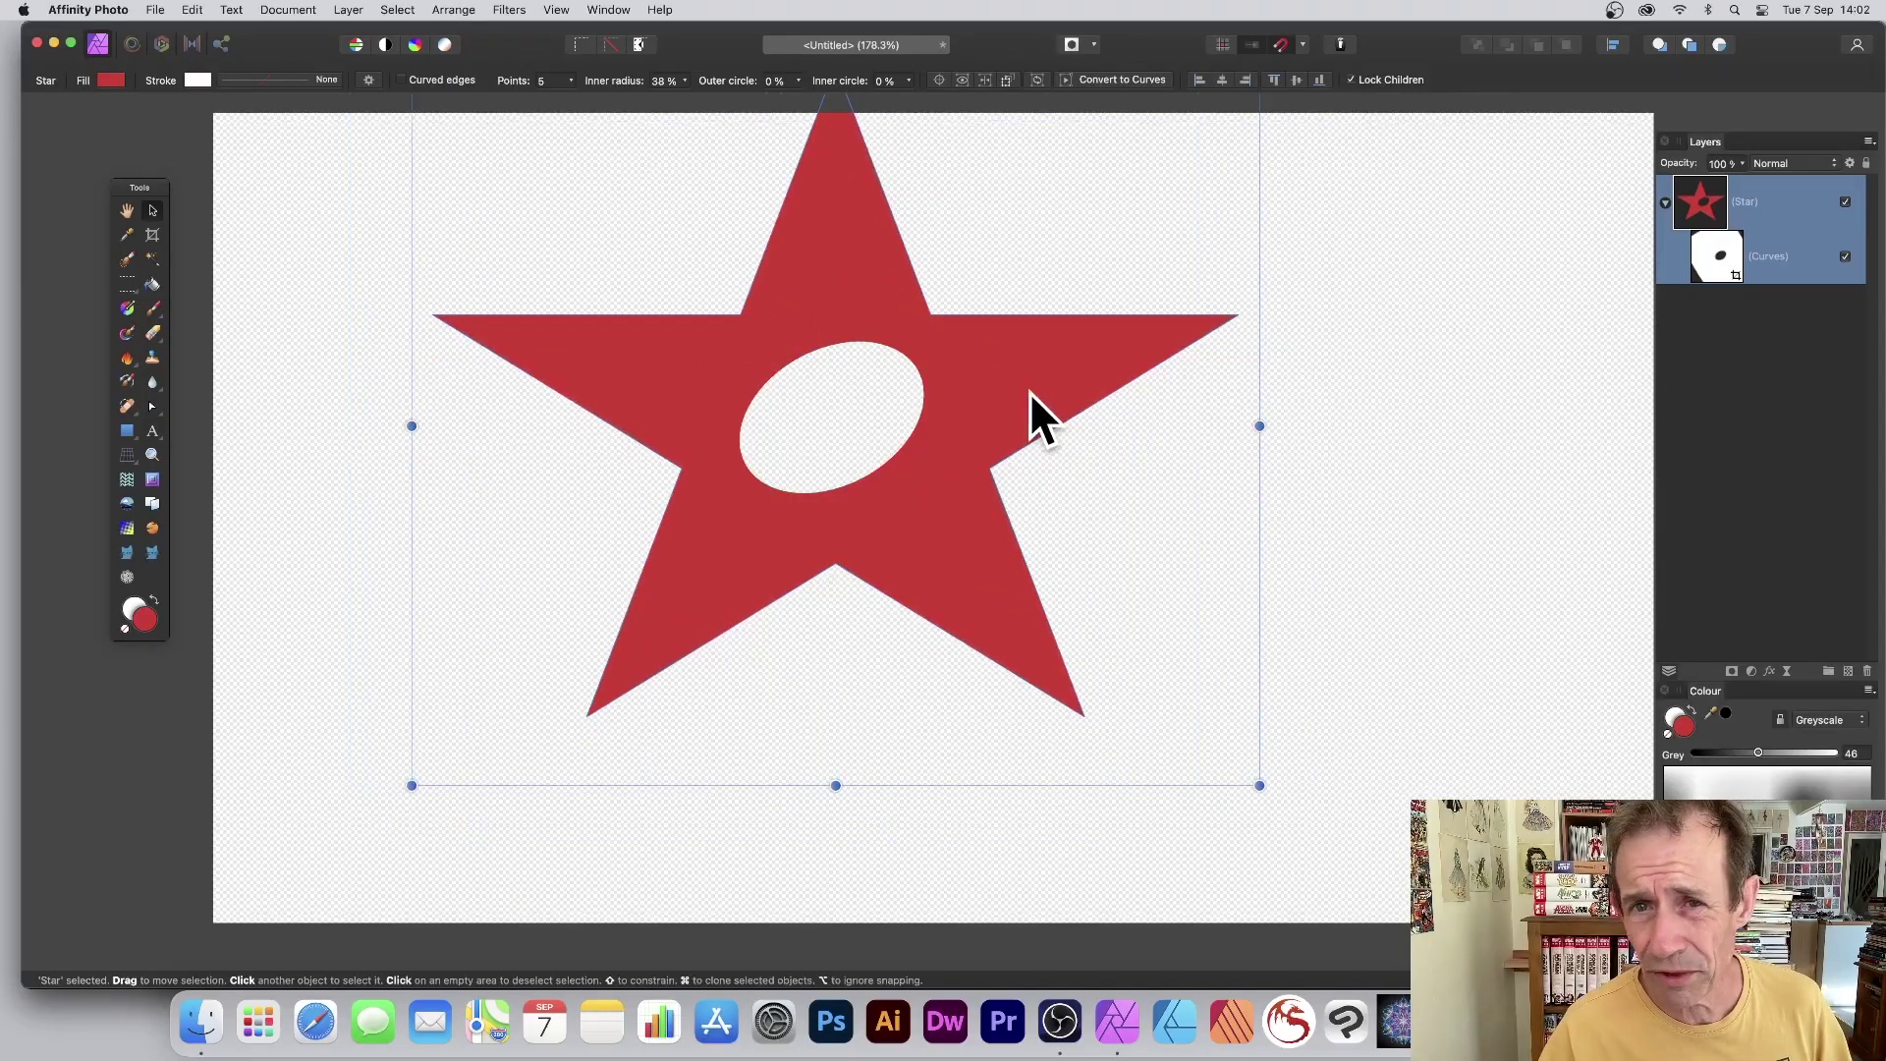
mouse_move(1031, 395)
left_mouse_down()
mouse_move(1254, 512)
mouse_move(1095, 431)
mouse_move(879, 399)
mouse_move(1019, 408)
mouse_move(864, 400)
mouse_move(876, 429)
mouse_move(924, 430)
left_mouse_up()
left_click_drag(782, 495, 999, 486)
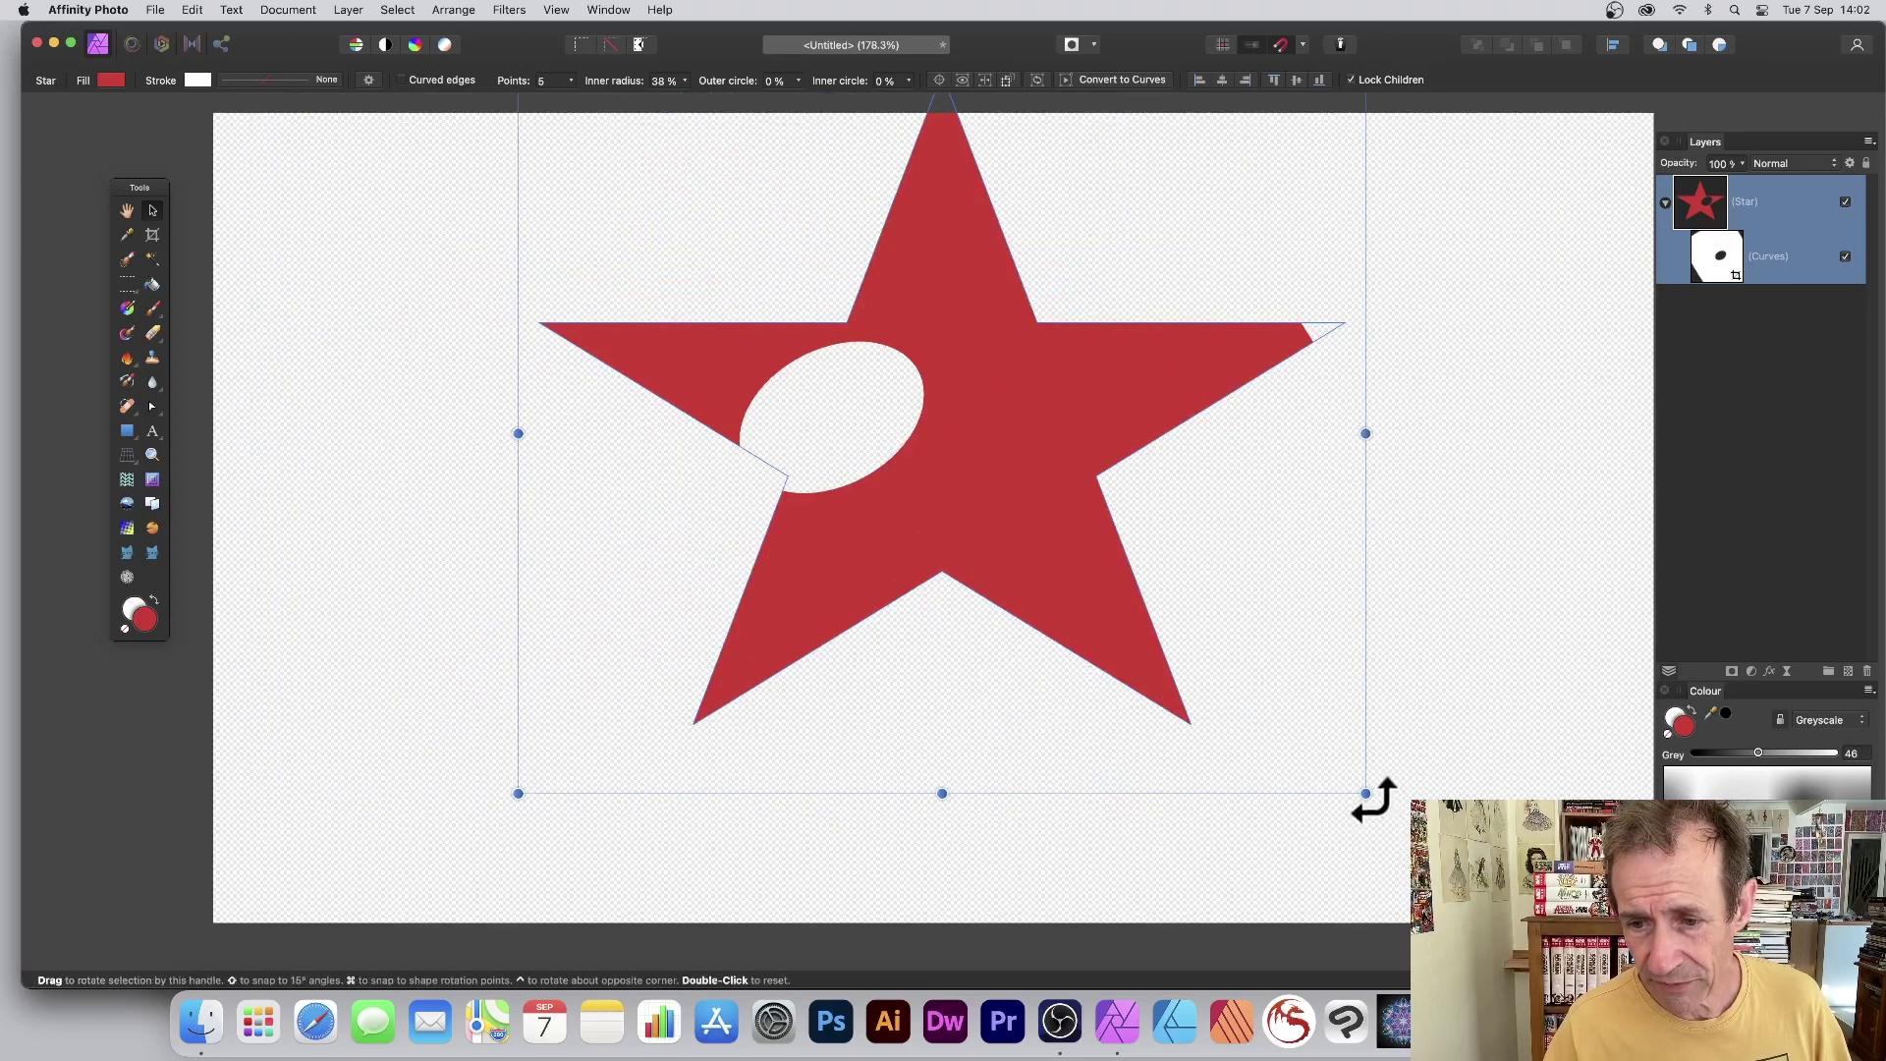
Rotate the star clockwise, scale it down, and place it in the upper left.
left_click_drag(1368, 800, 722, 848)
left_click_drag(931, 496, 899, 485)
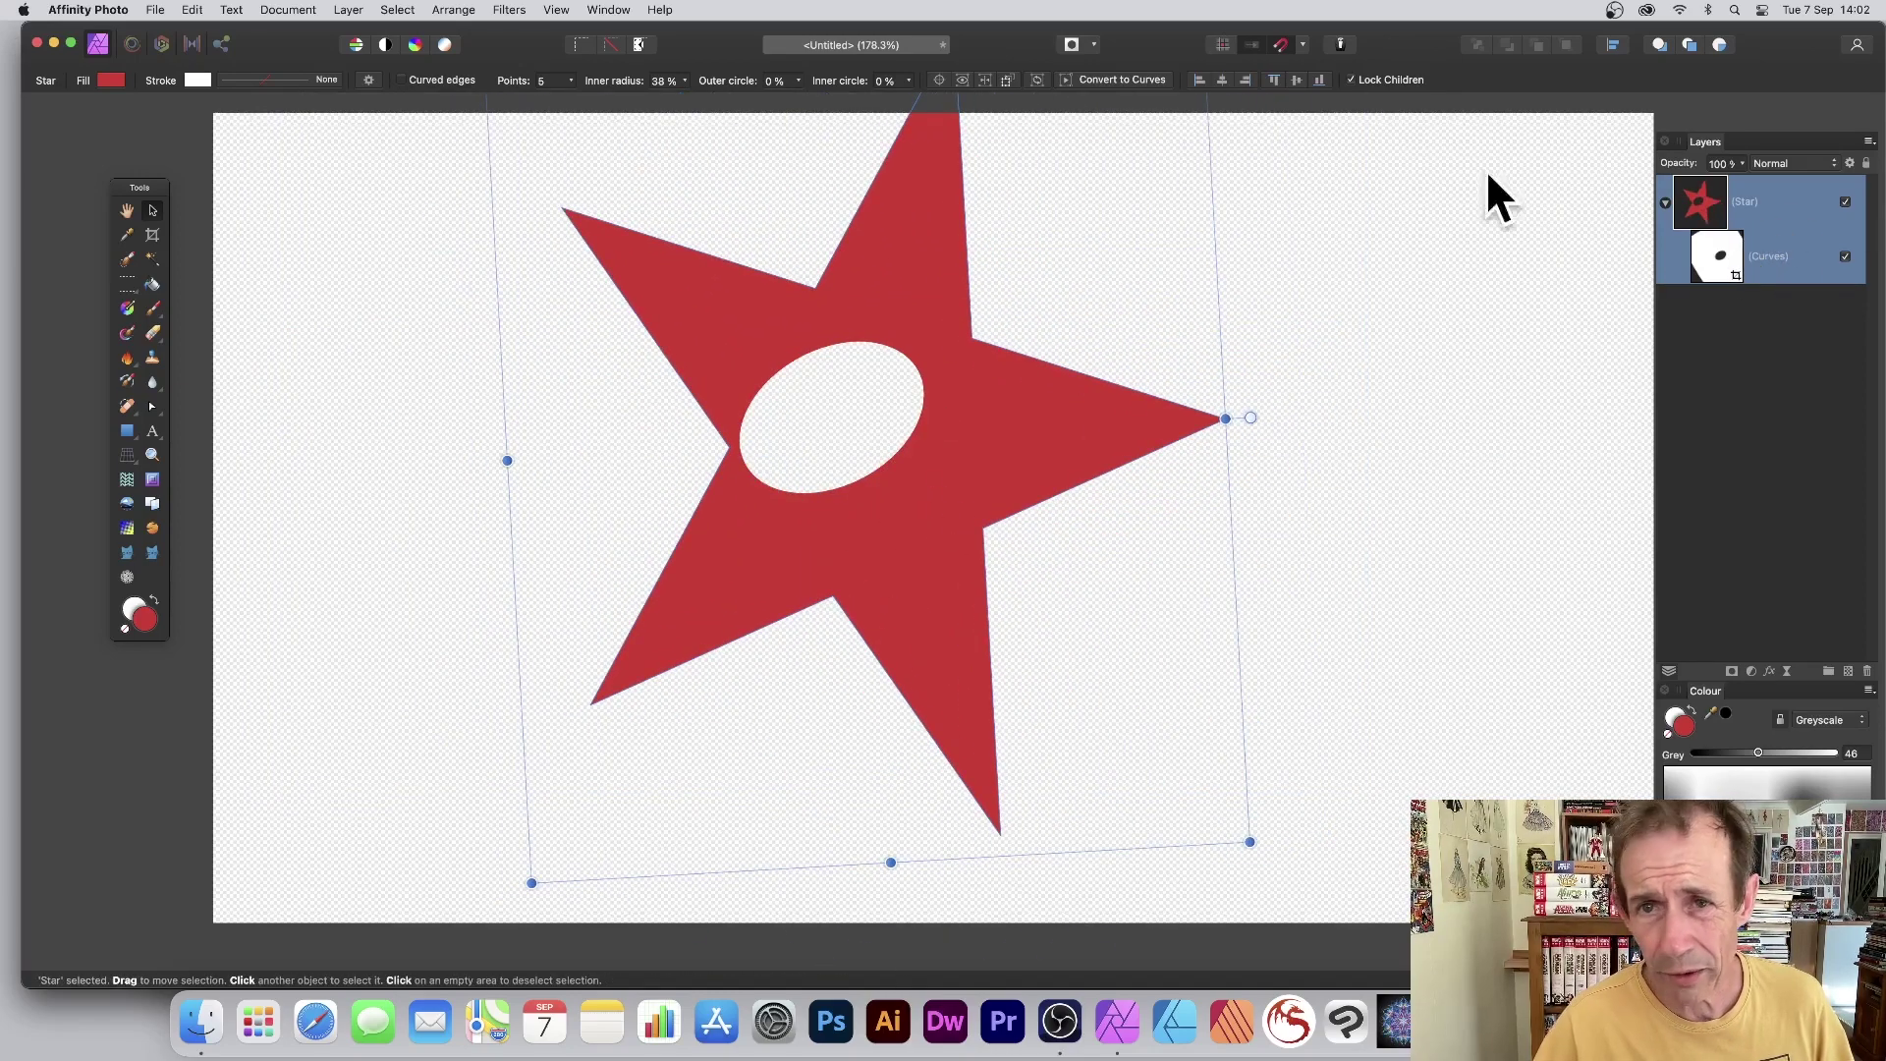
key("shift+Left")
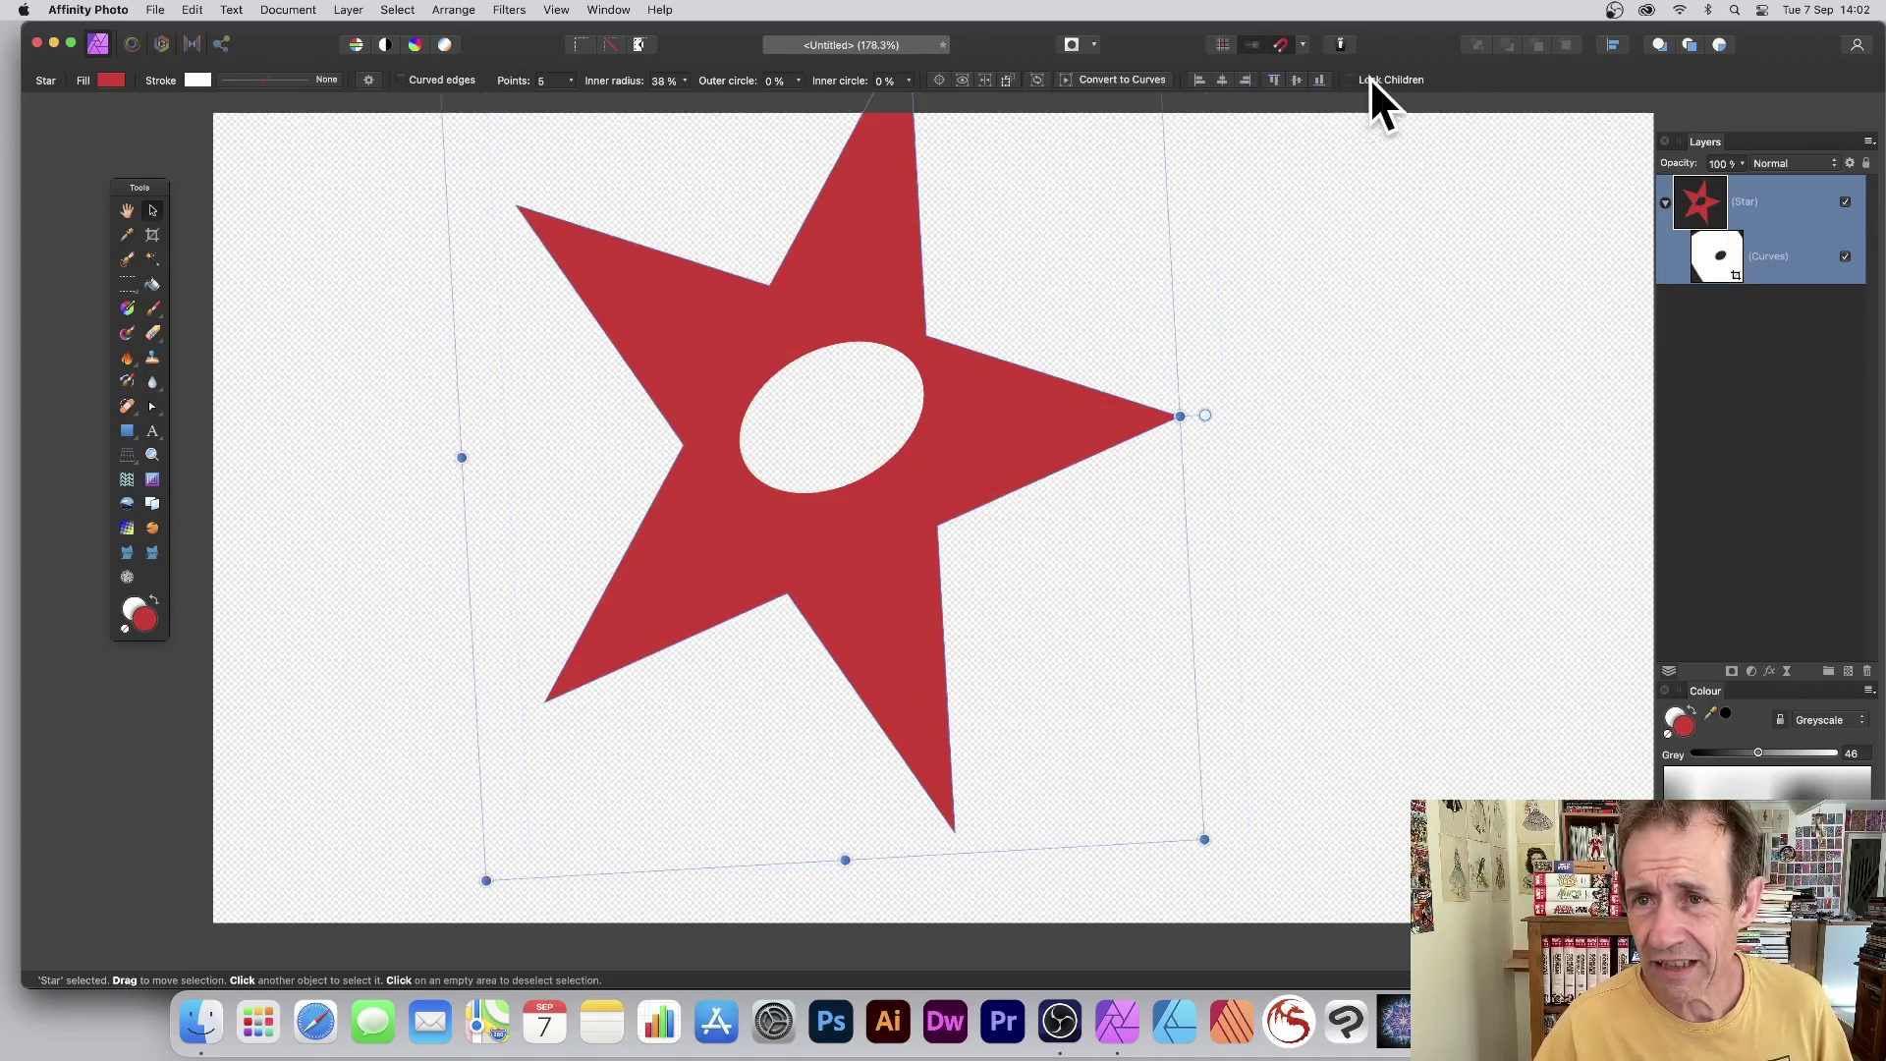
left_click_drag(958, 338, 1200, 251)
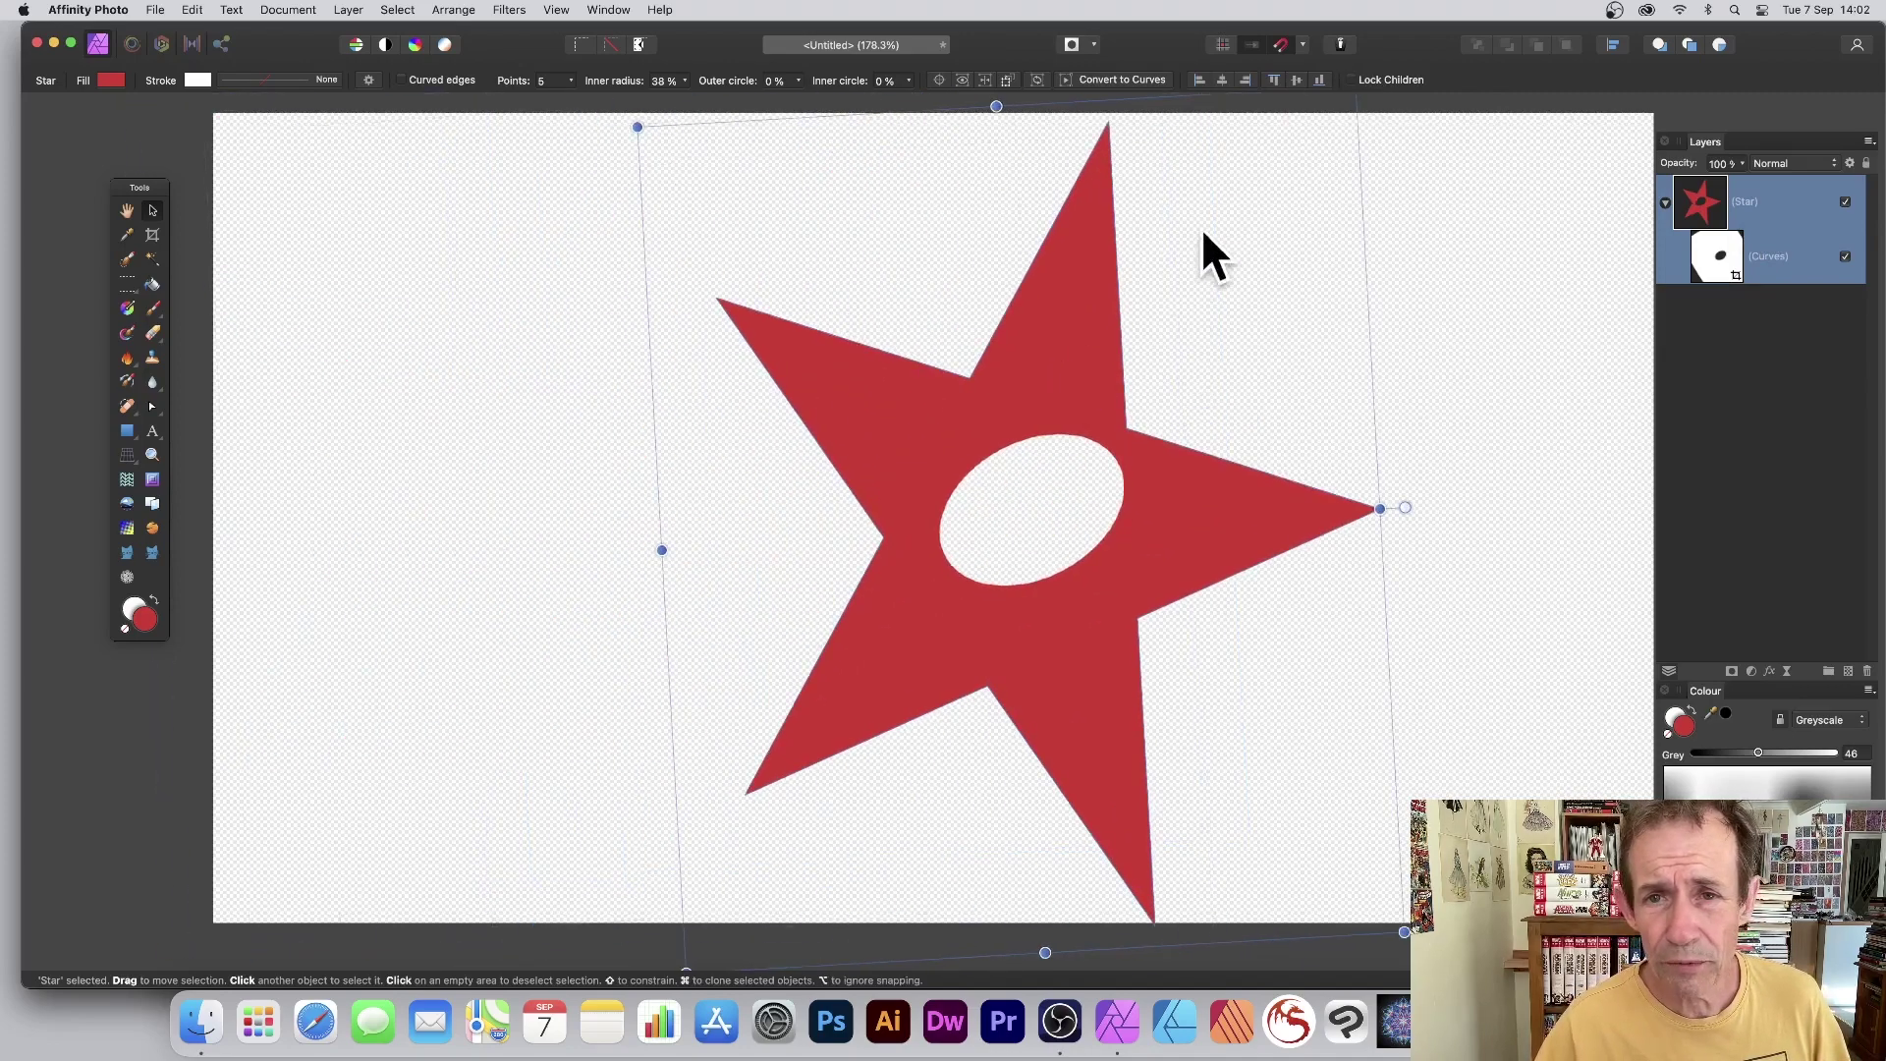
left_click_drag(638, 126, 777, 280)
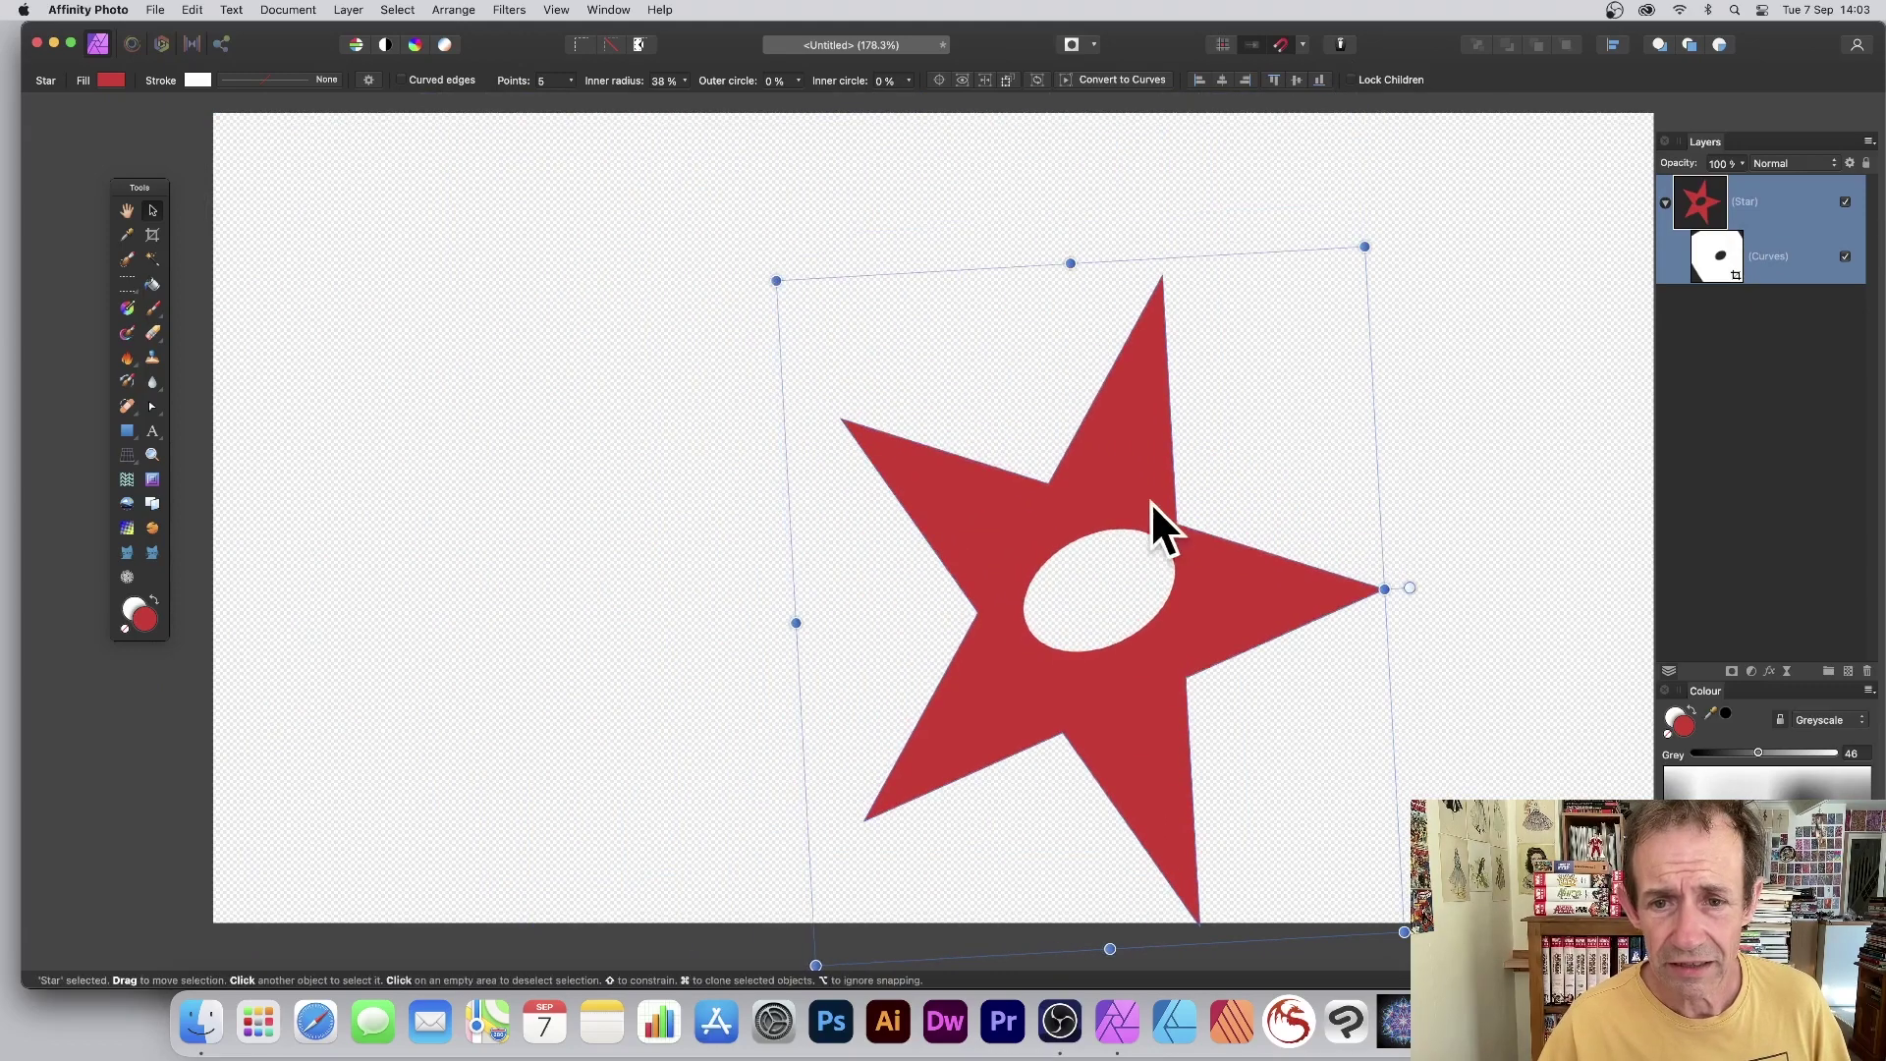
left_click_drag(1151, 501, 619, 398)
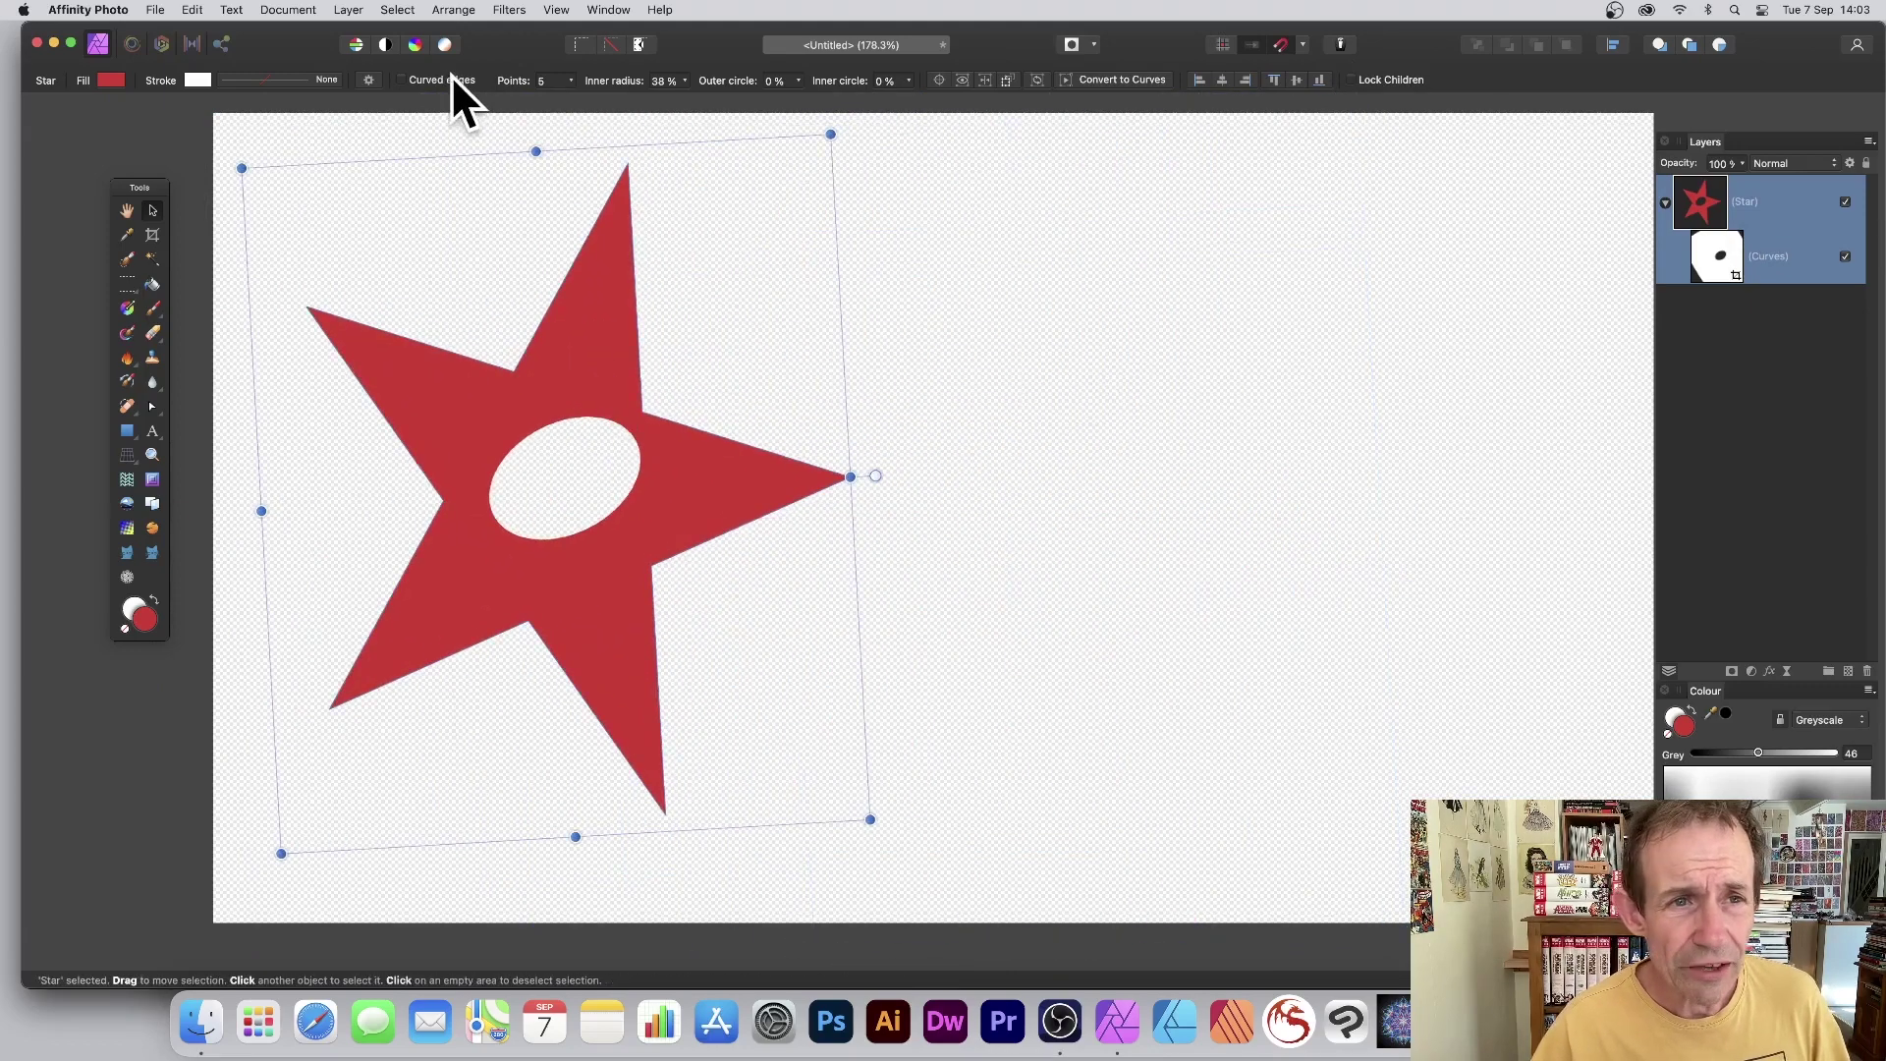
Set the star's point count to 29.
left_click(570, 80)
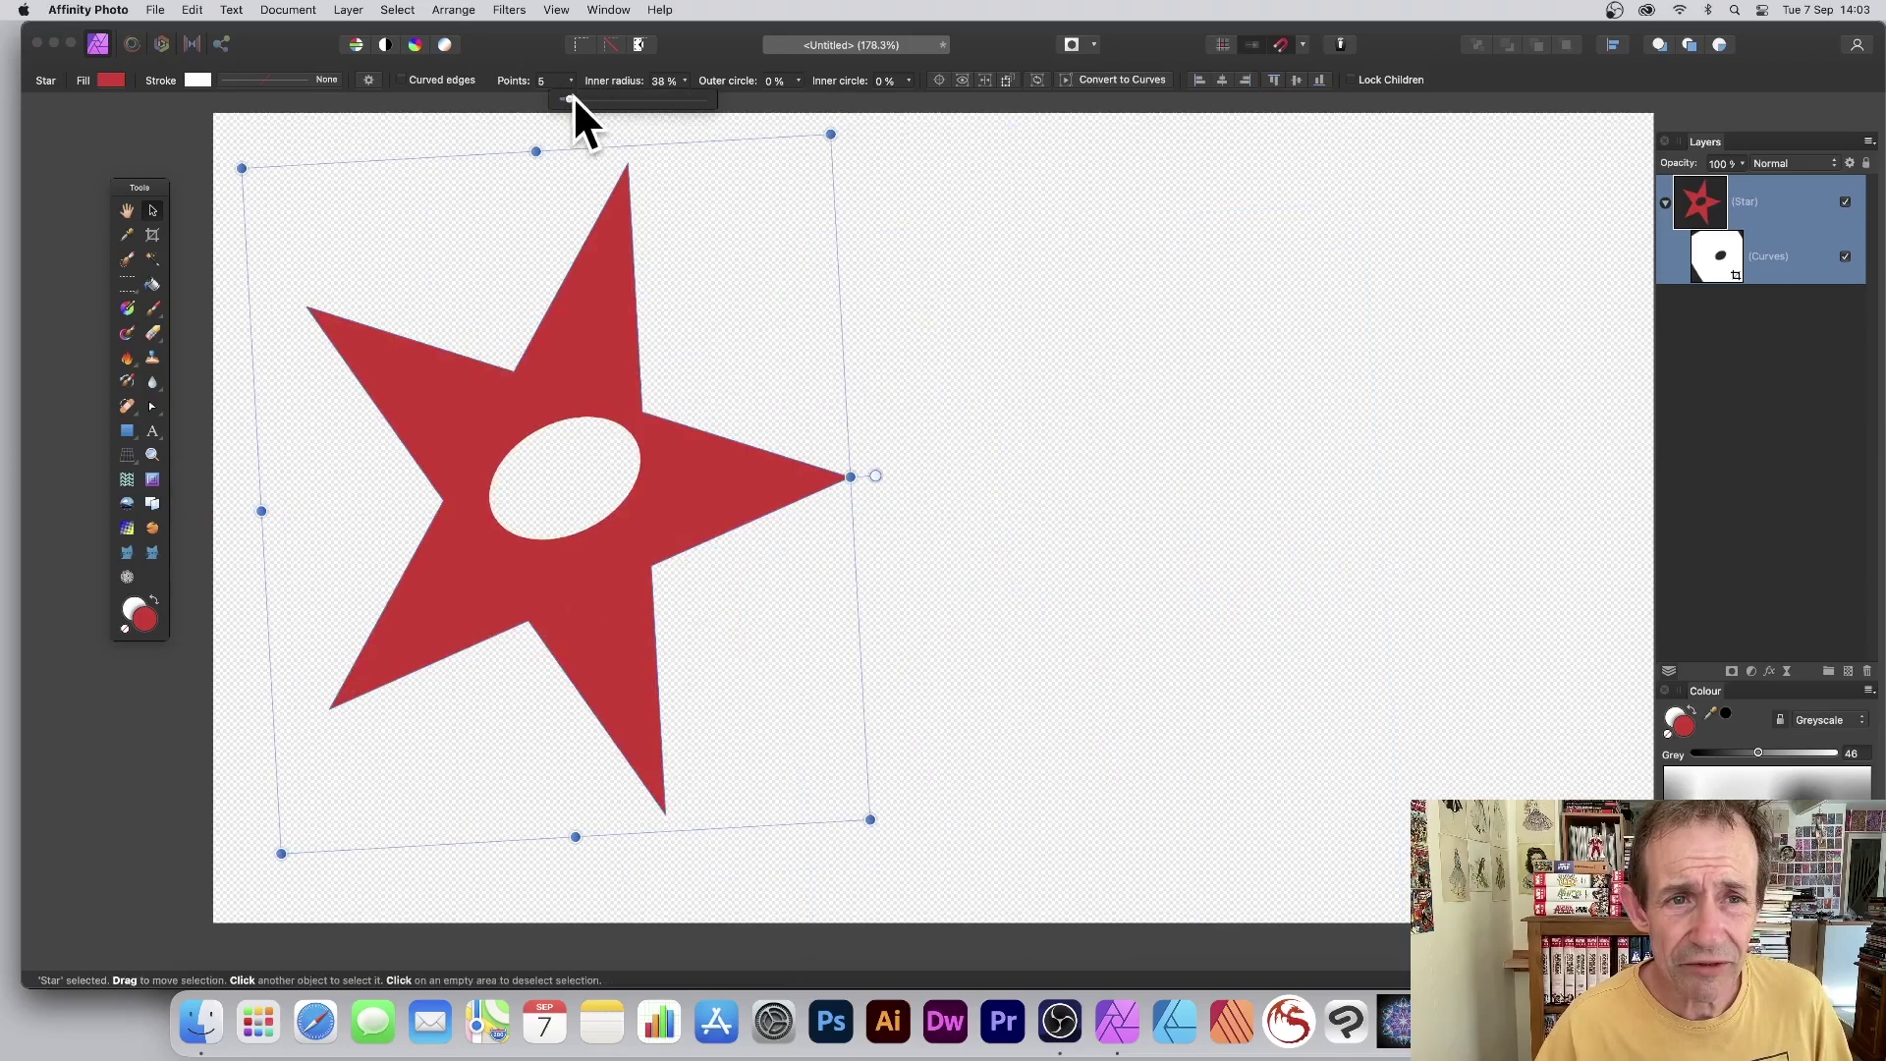
left_click_drag(576, 98, 644, 106)
mouse_move(630, 423)
left_mouse_down()
mouse_move(956, 457)
mouse_move(654, 408)
mouse_move(892, 421)
left_mouse_up()
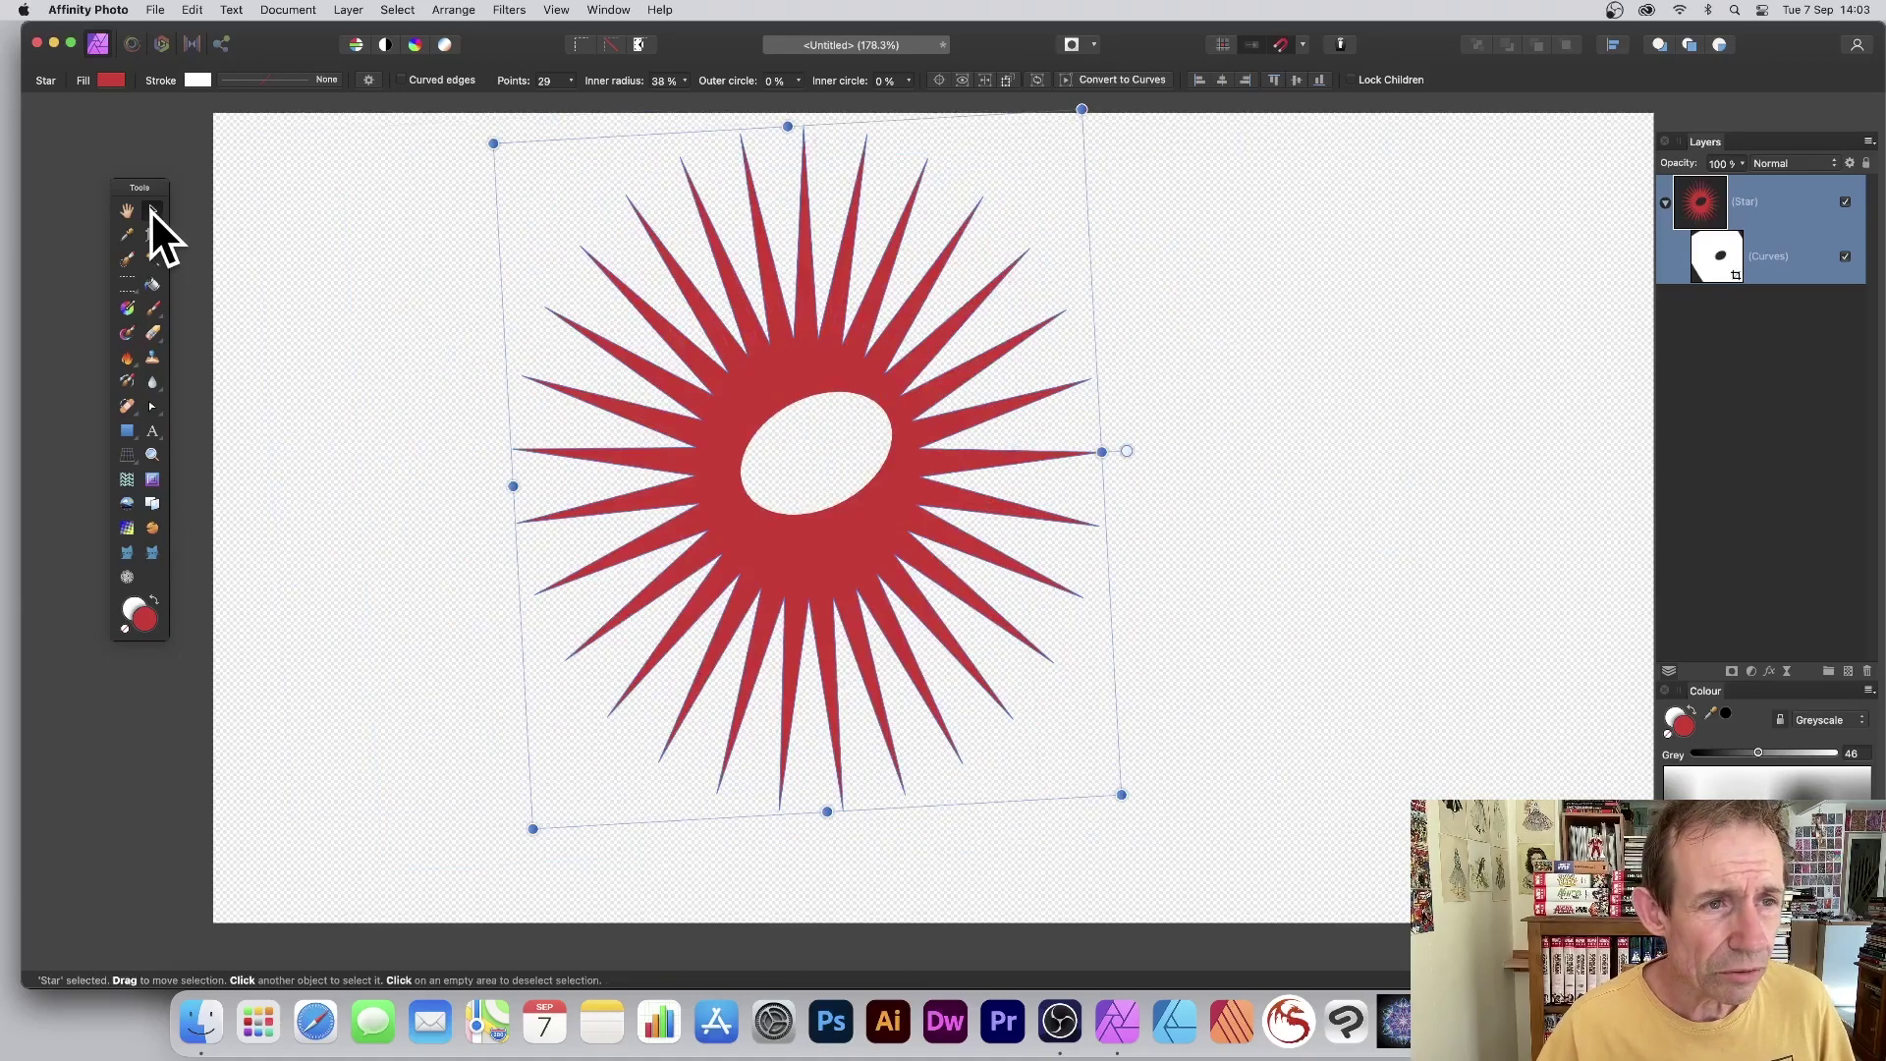
Nudge the elliptical hole left and rotate it slightly, then reselect the starburst.
left_click(1724, 261)
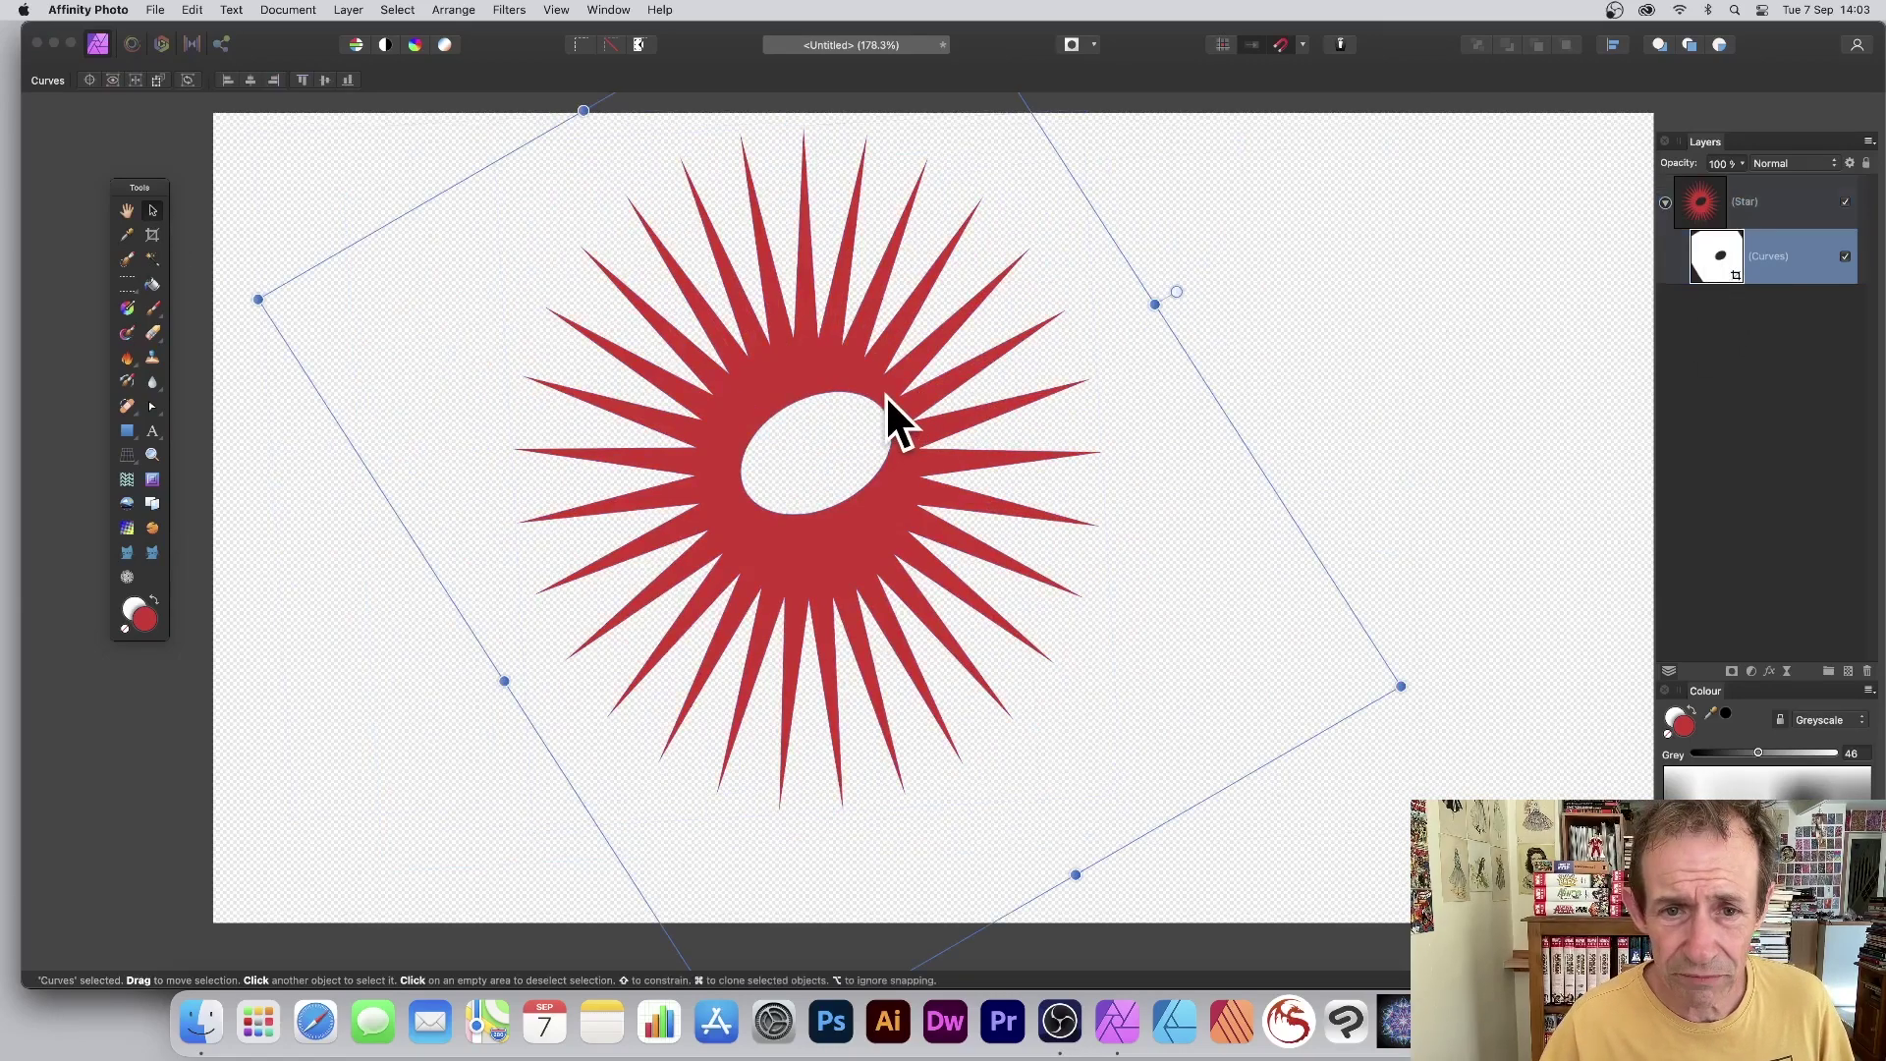
left_click_drag(886, 395, 858, 404)
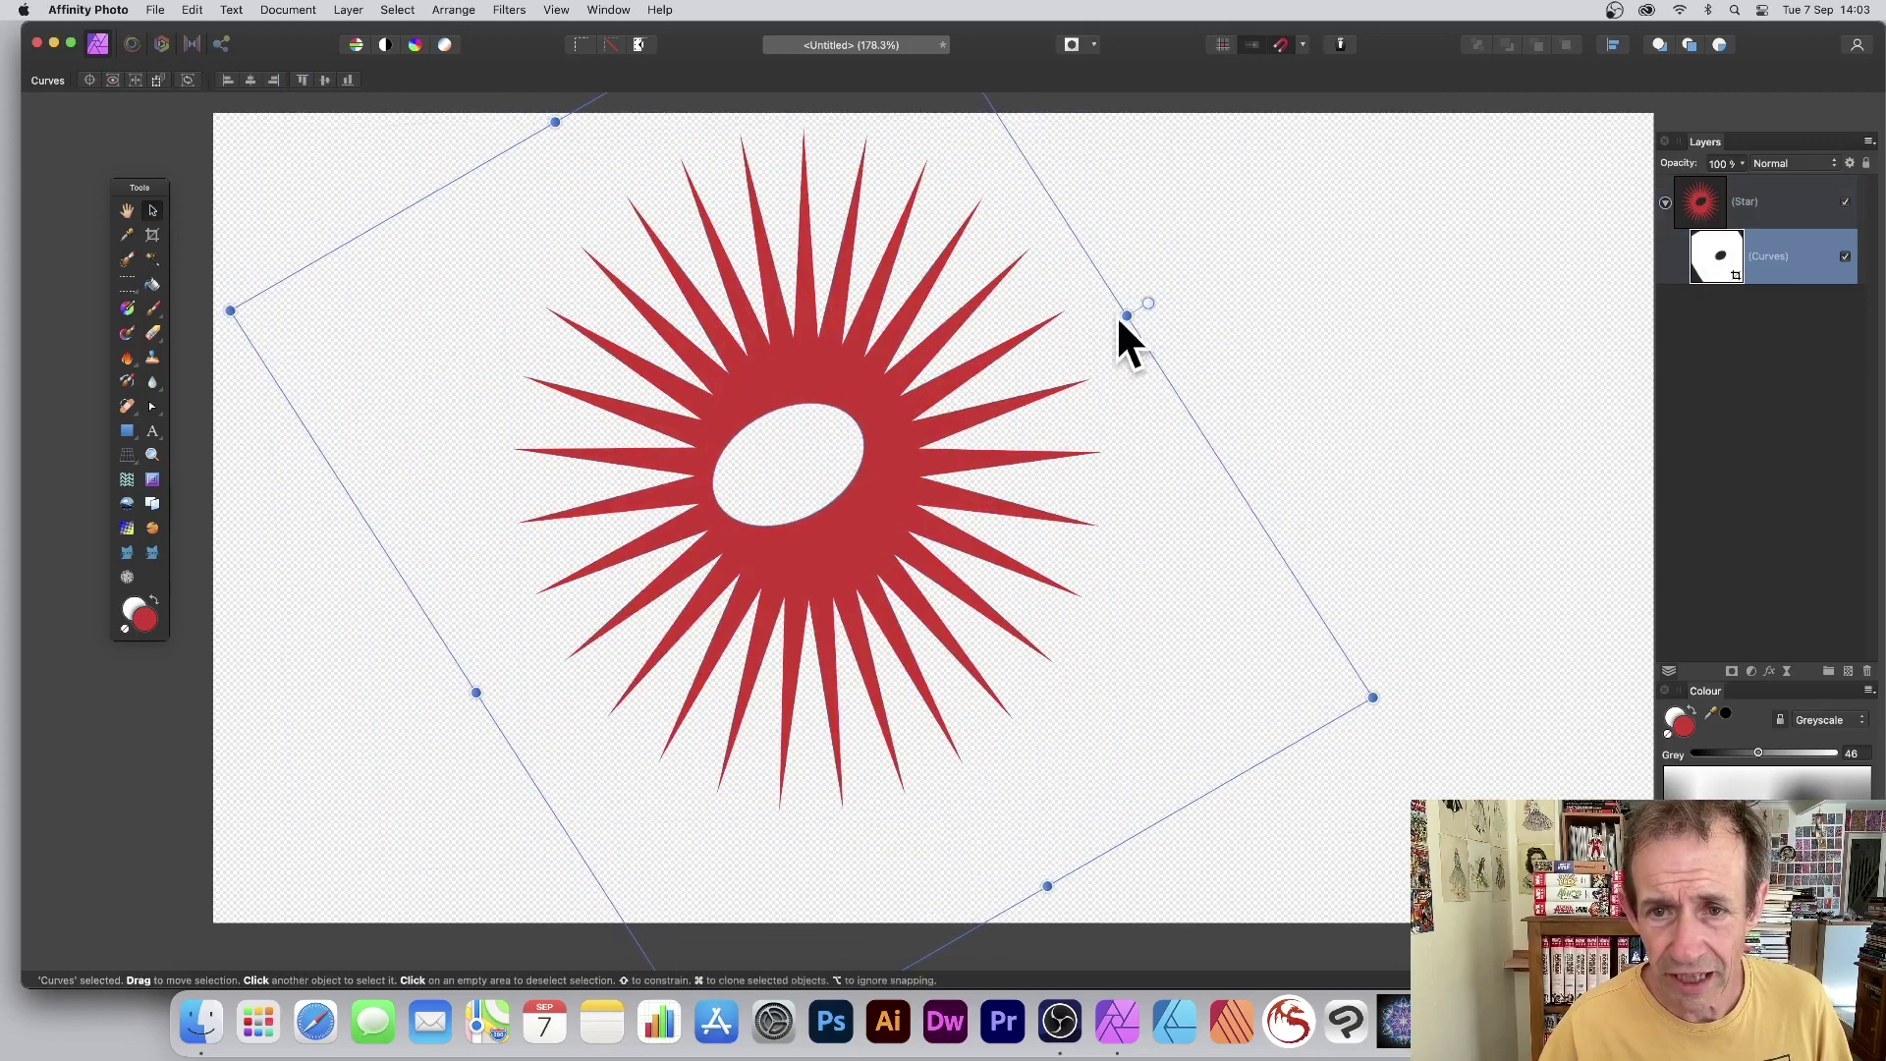
left_click_drag(1126, 315, 844, 428)
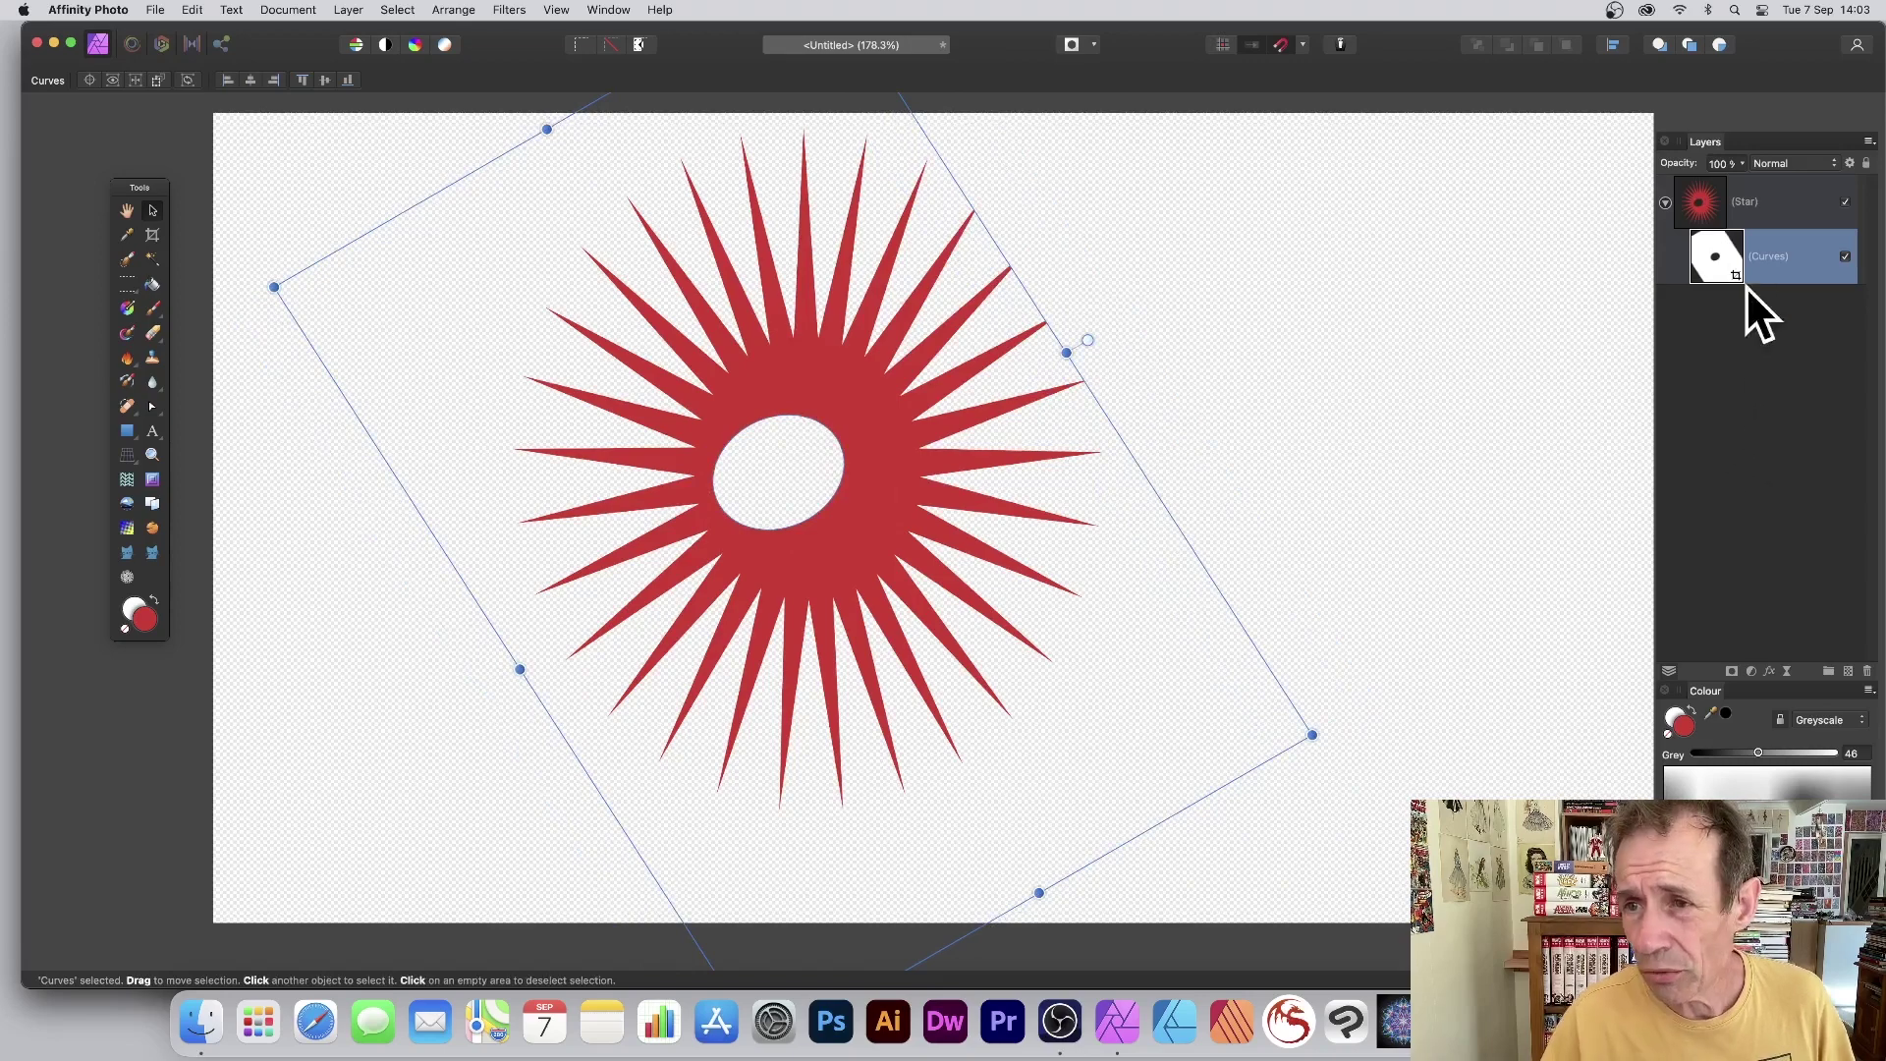
left_click(1703, 200)
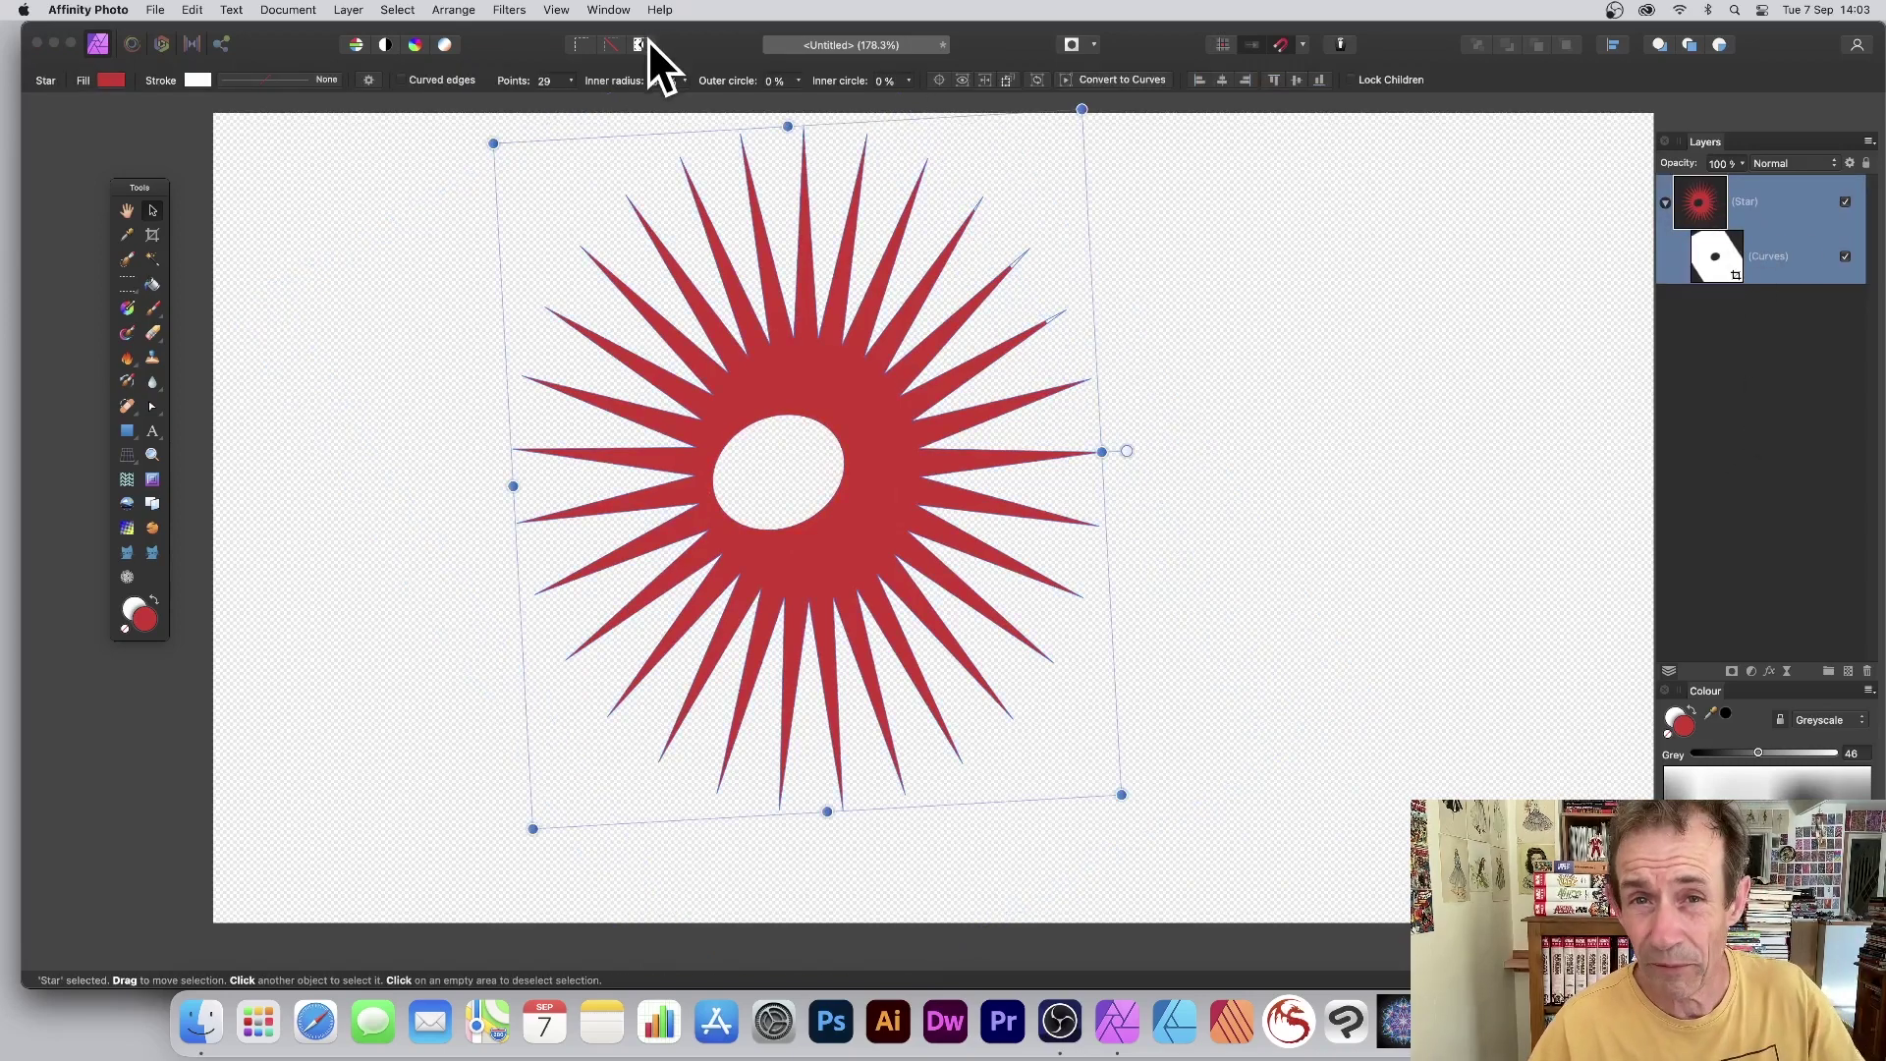
left_click(501, 11)
mouse_move(504, 64)
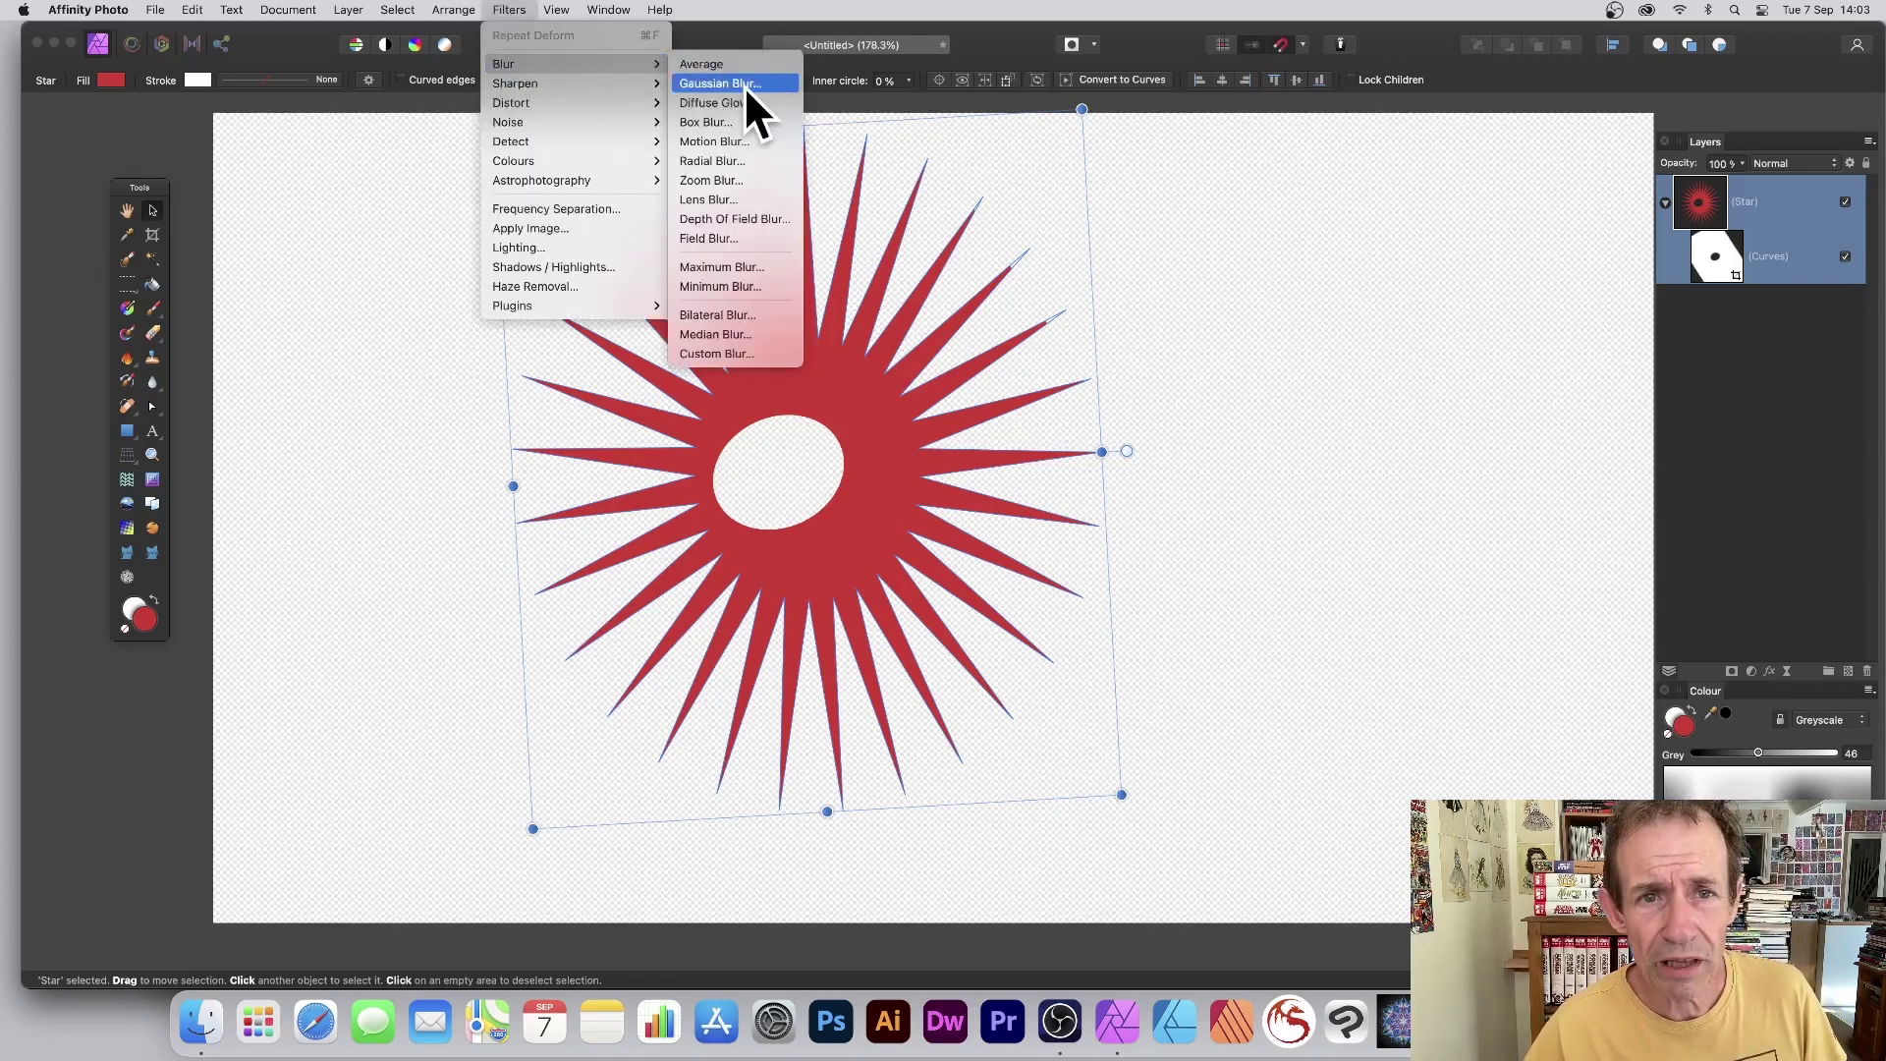
left_click(743, 86)
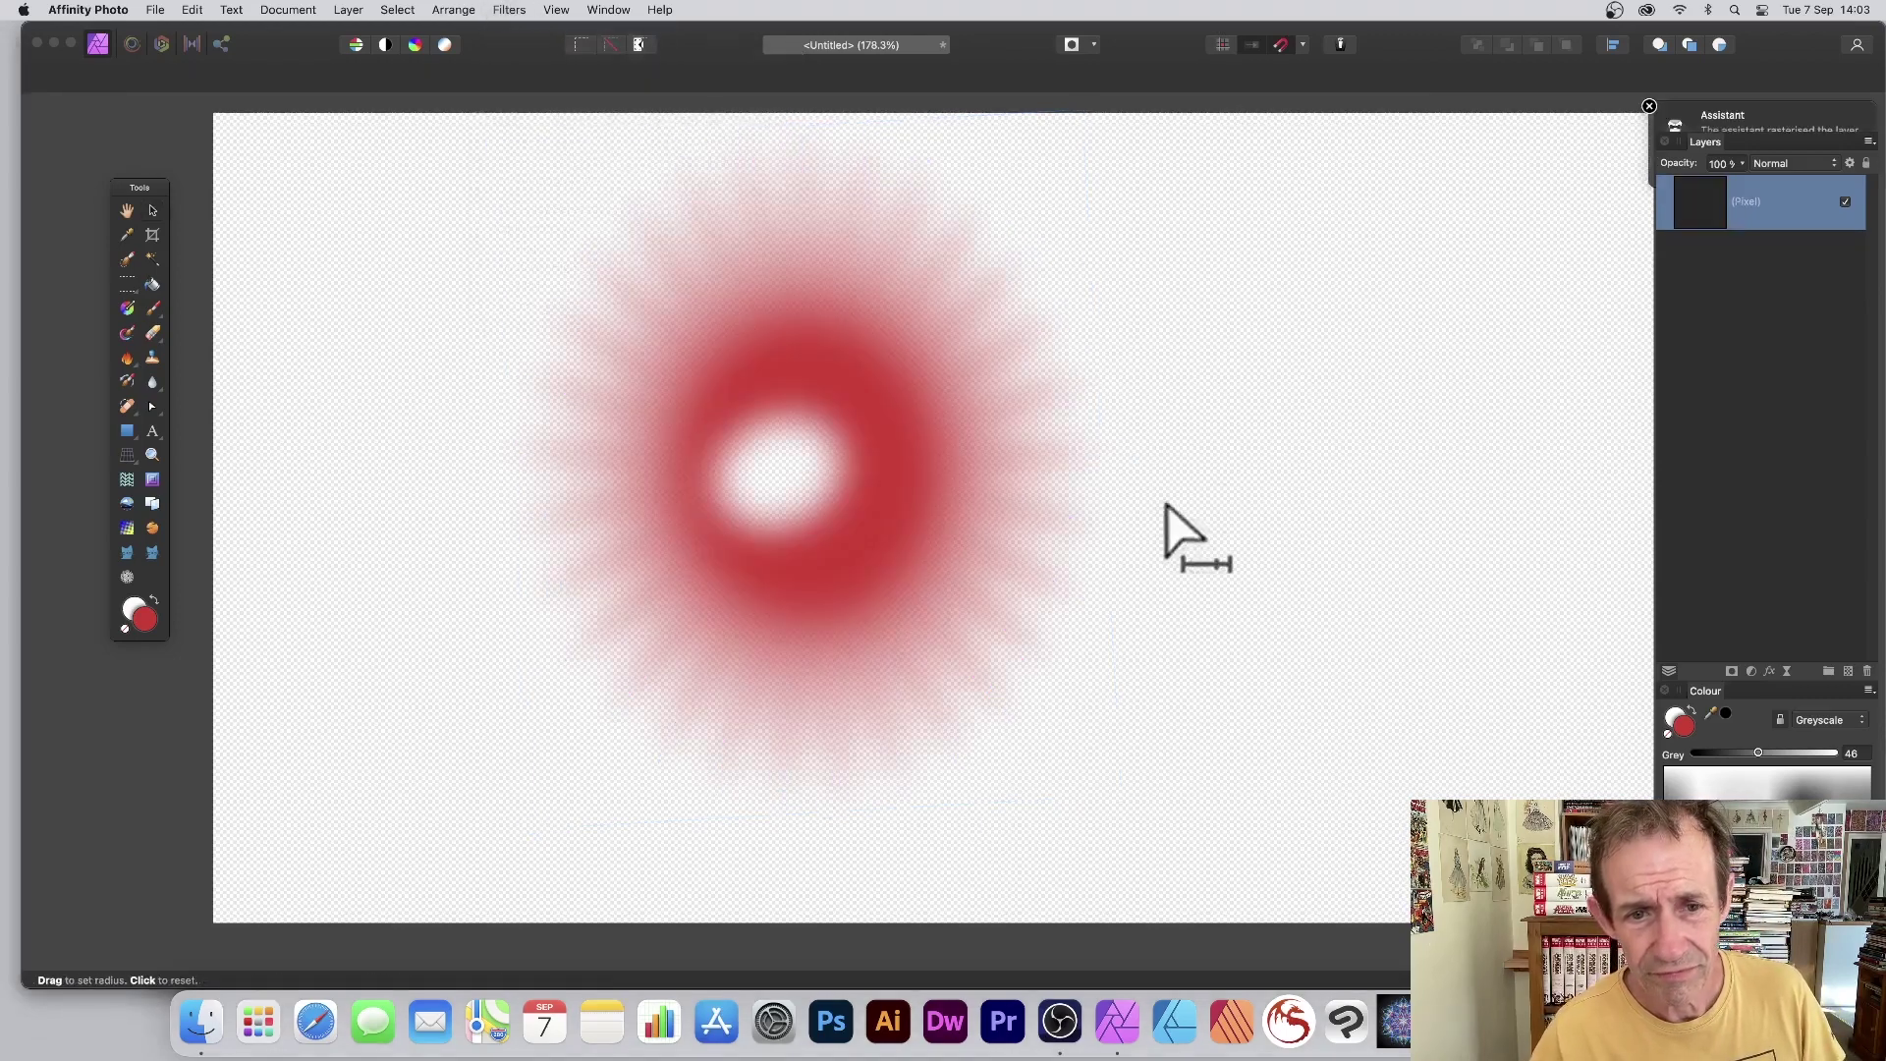
left_click_drag(819, 457, 782, 500)
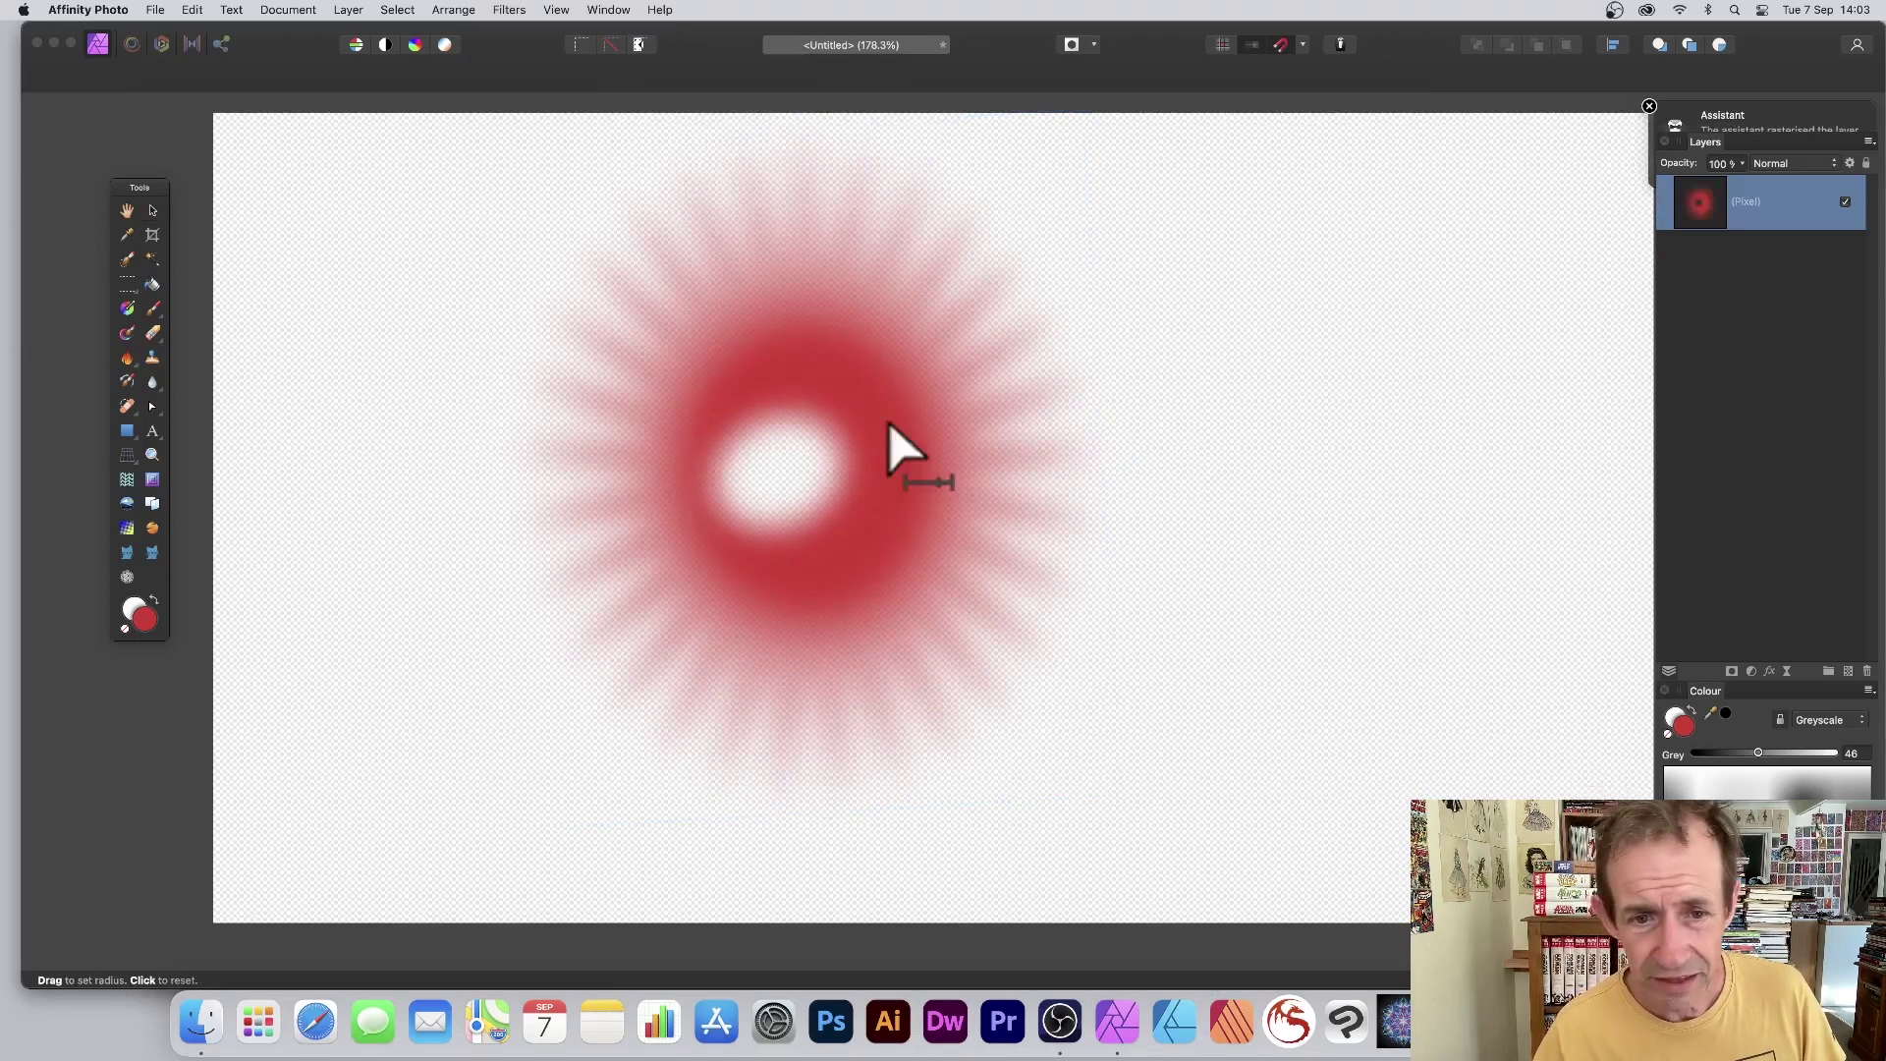
key("Escape")
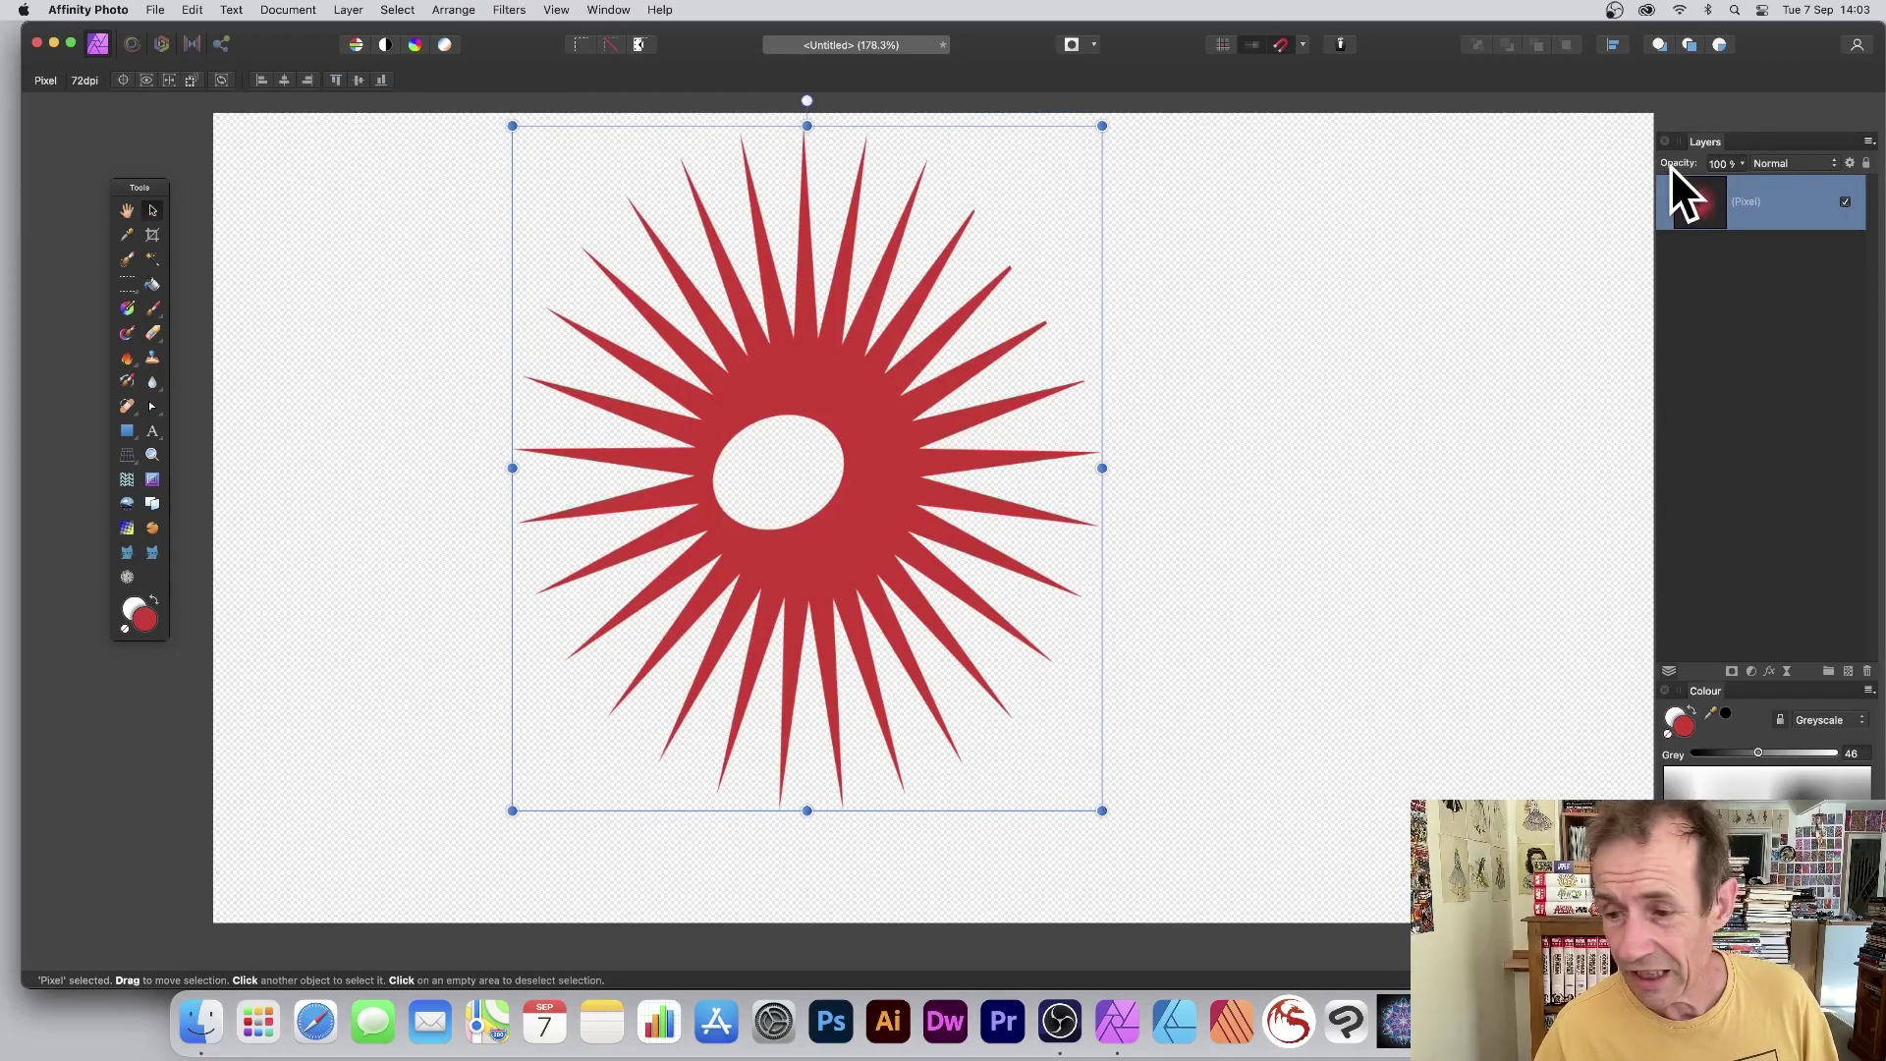
key("super+z")
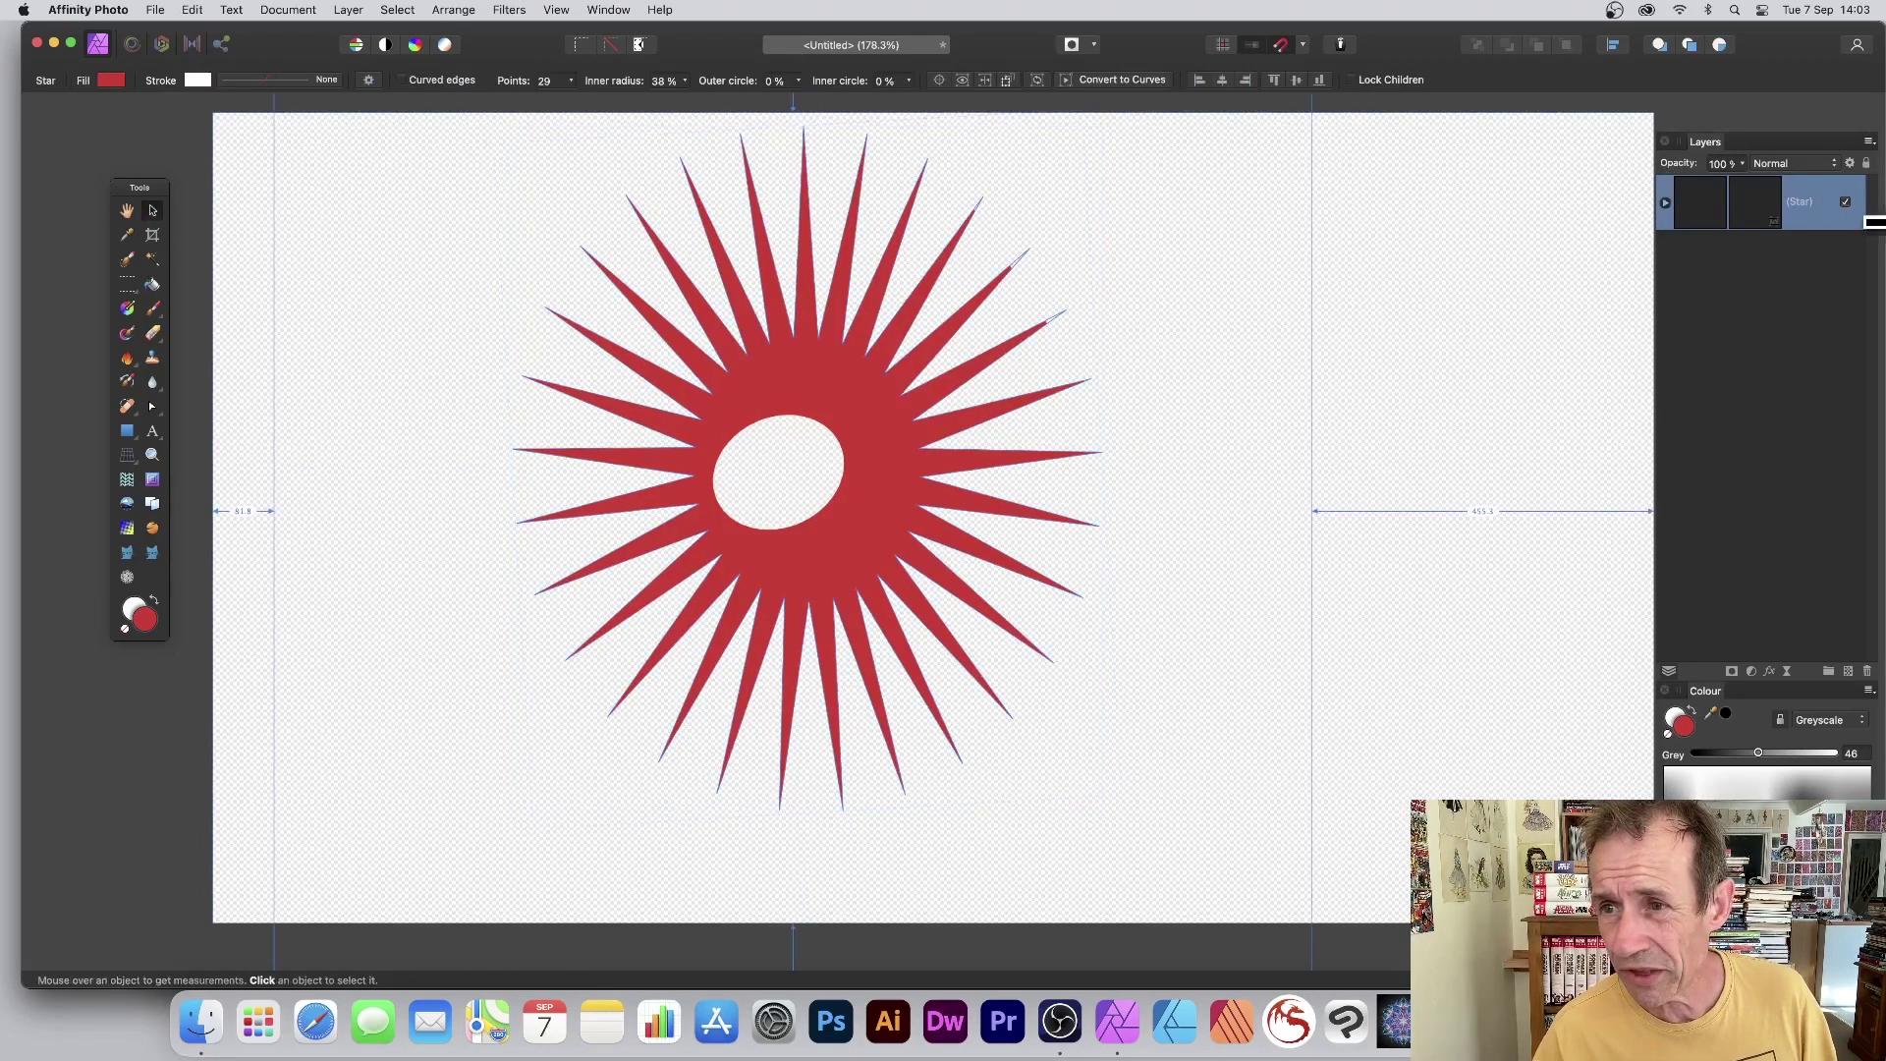
left_click(1666, 203)
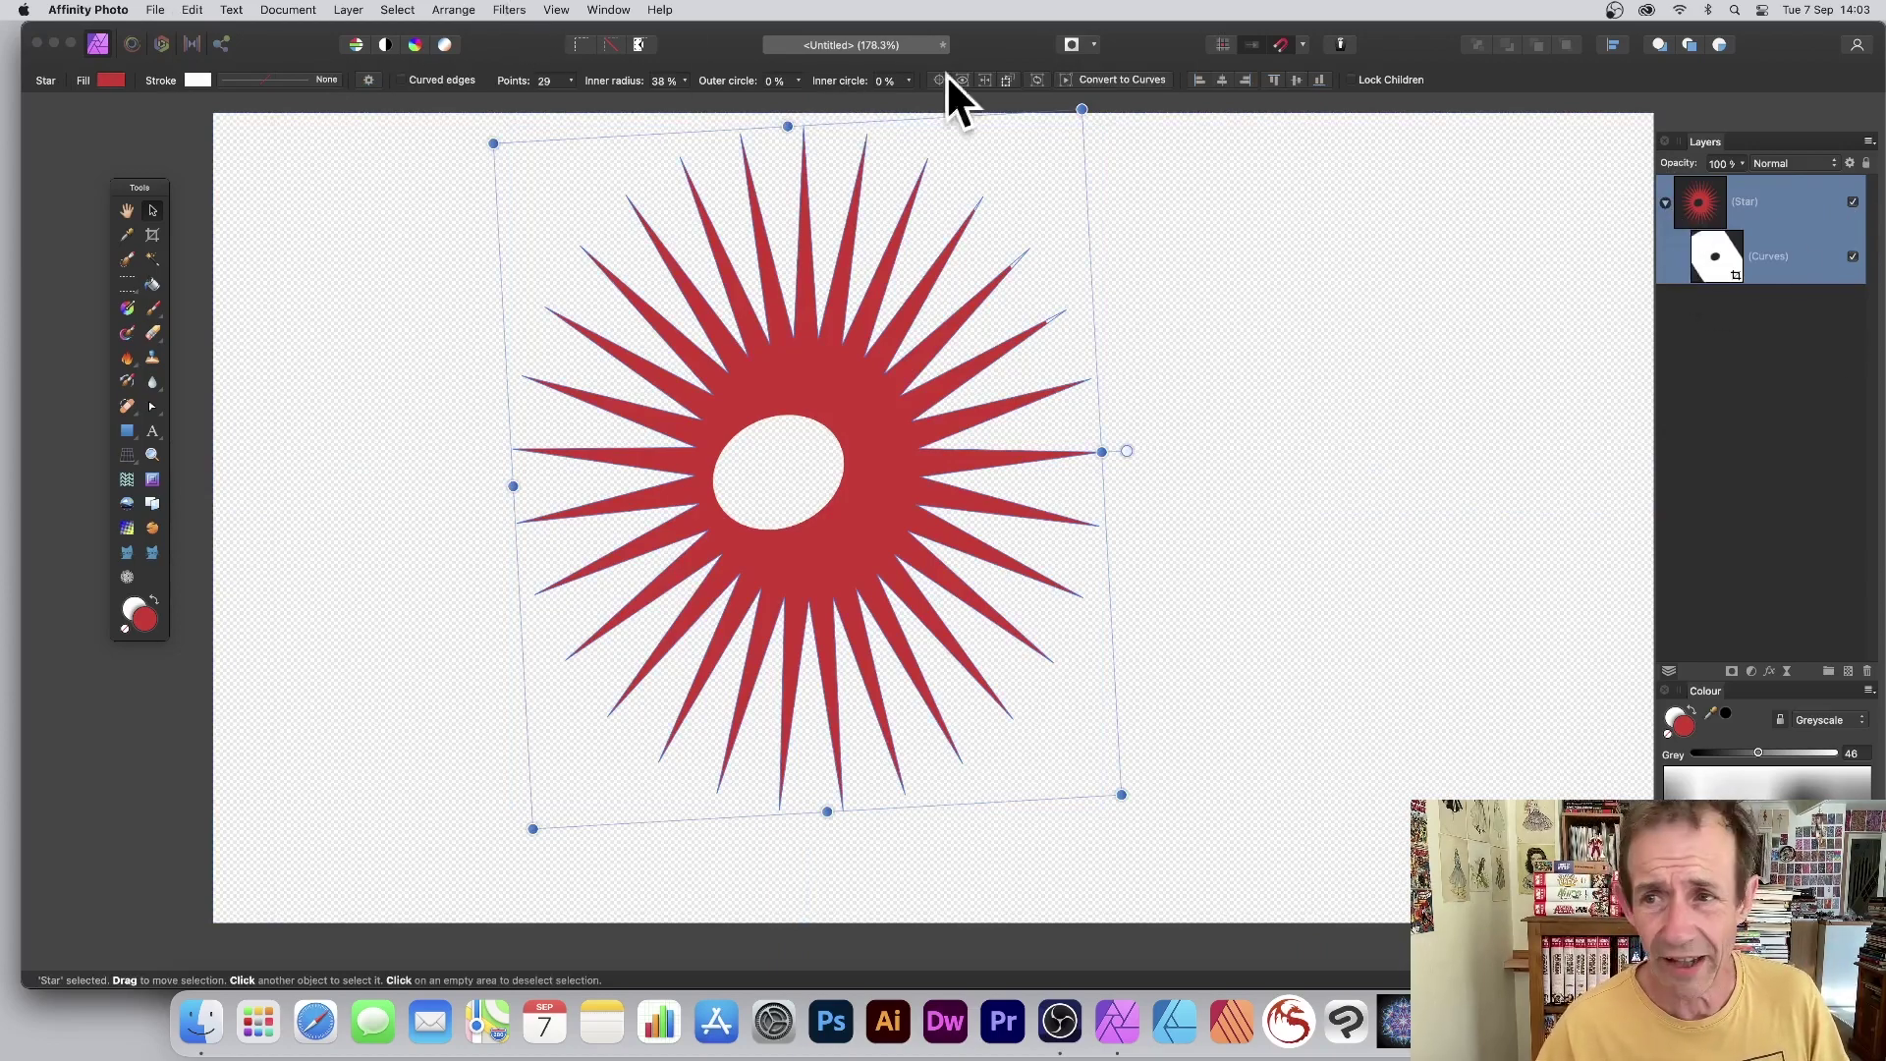
left_click(1711, 259)
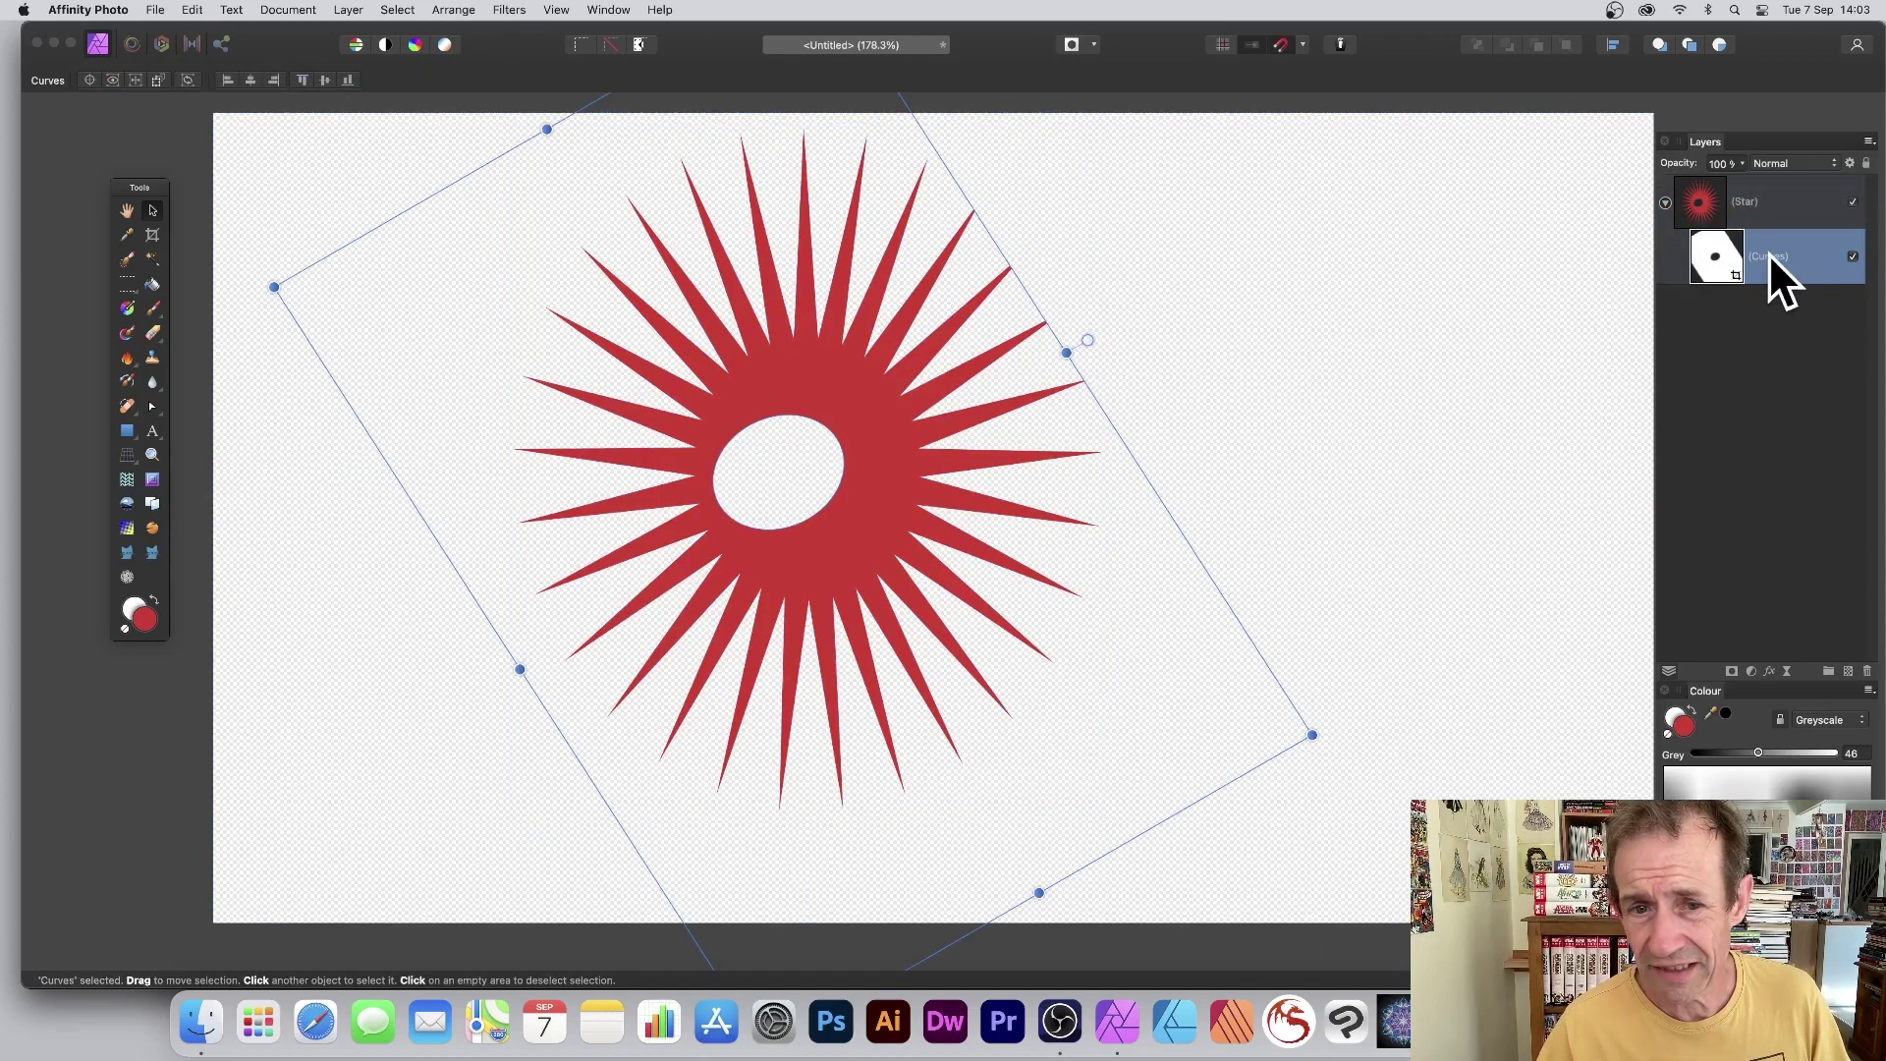
left_click(506, 7)
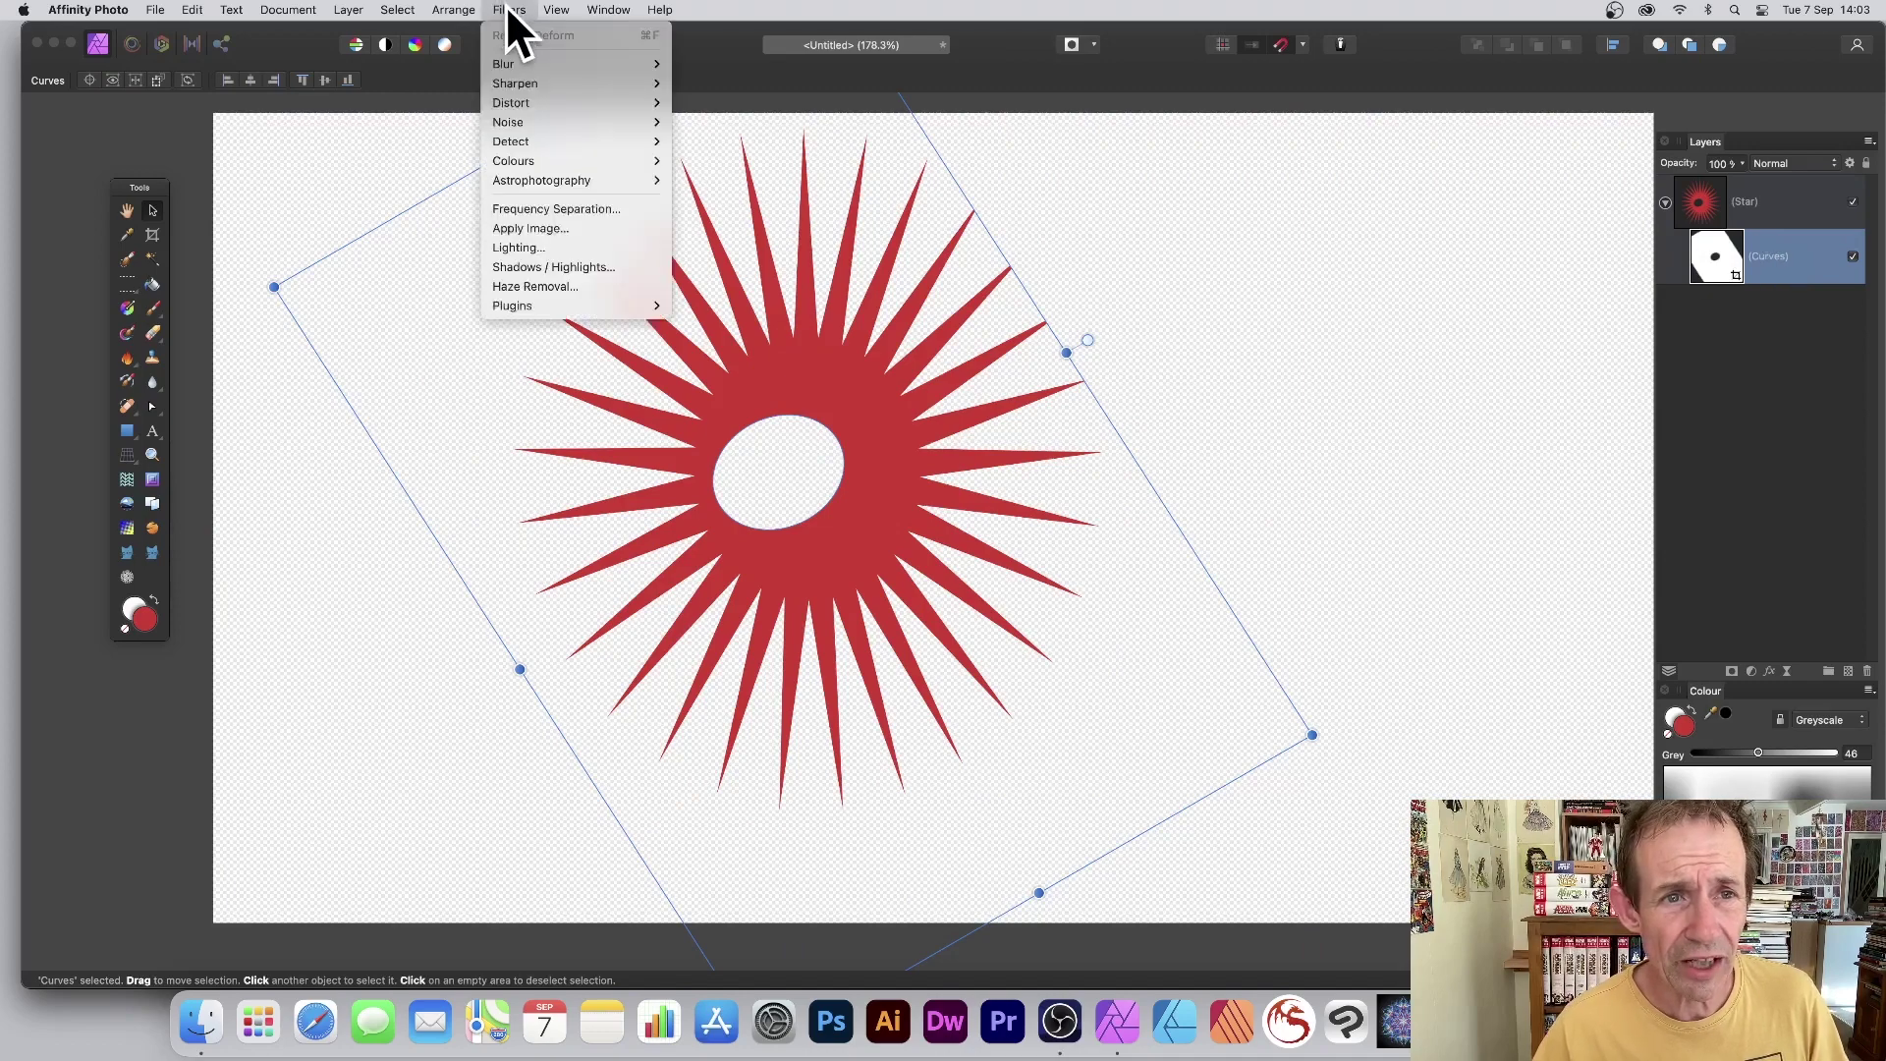
mouse_move(512, 101)
left_click(772, 107)
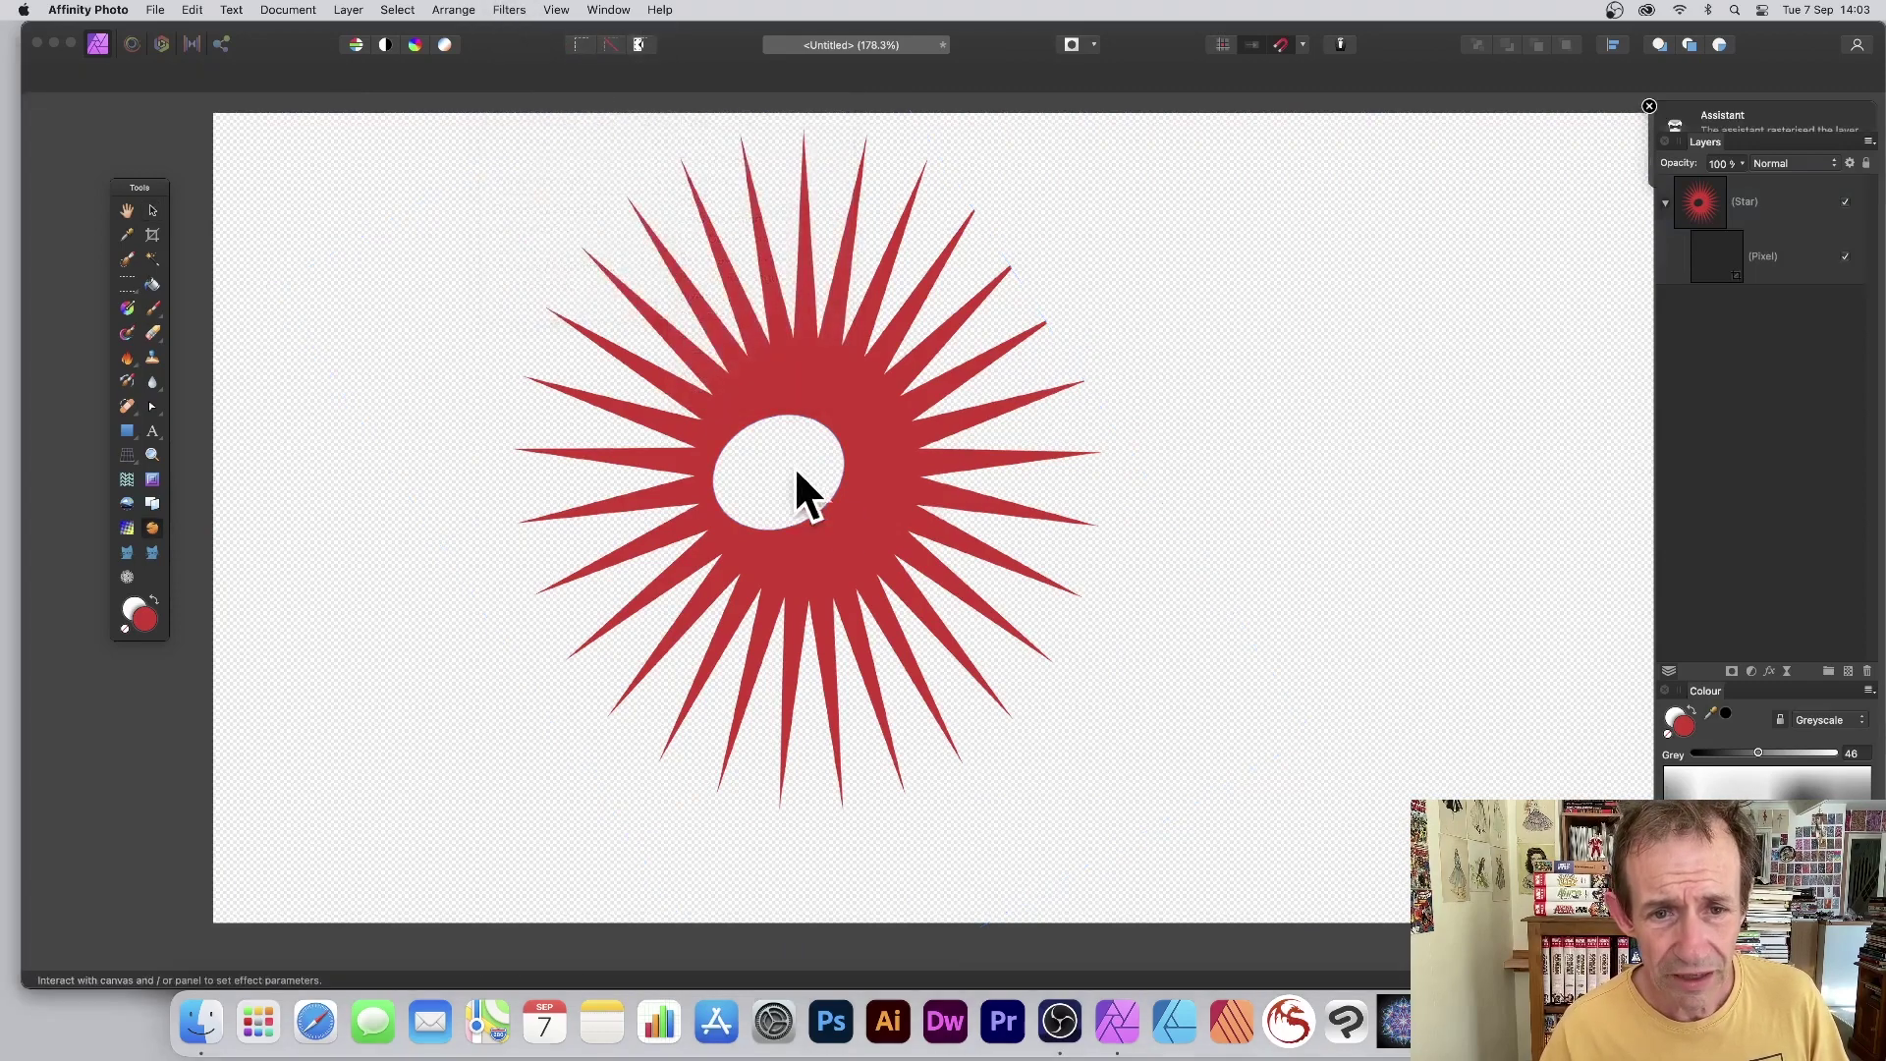
left_click(800, 457)
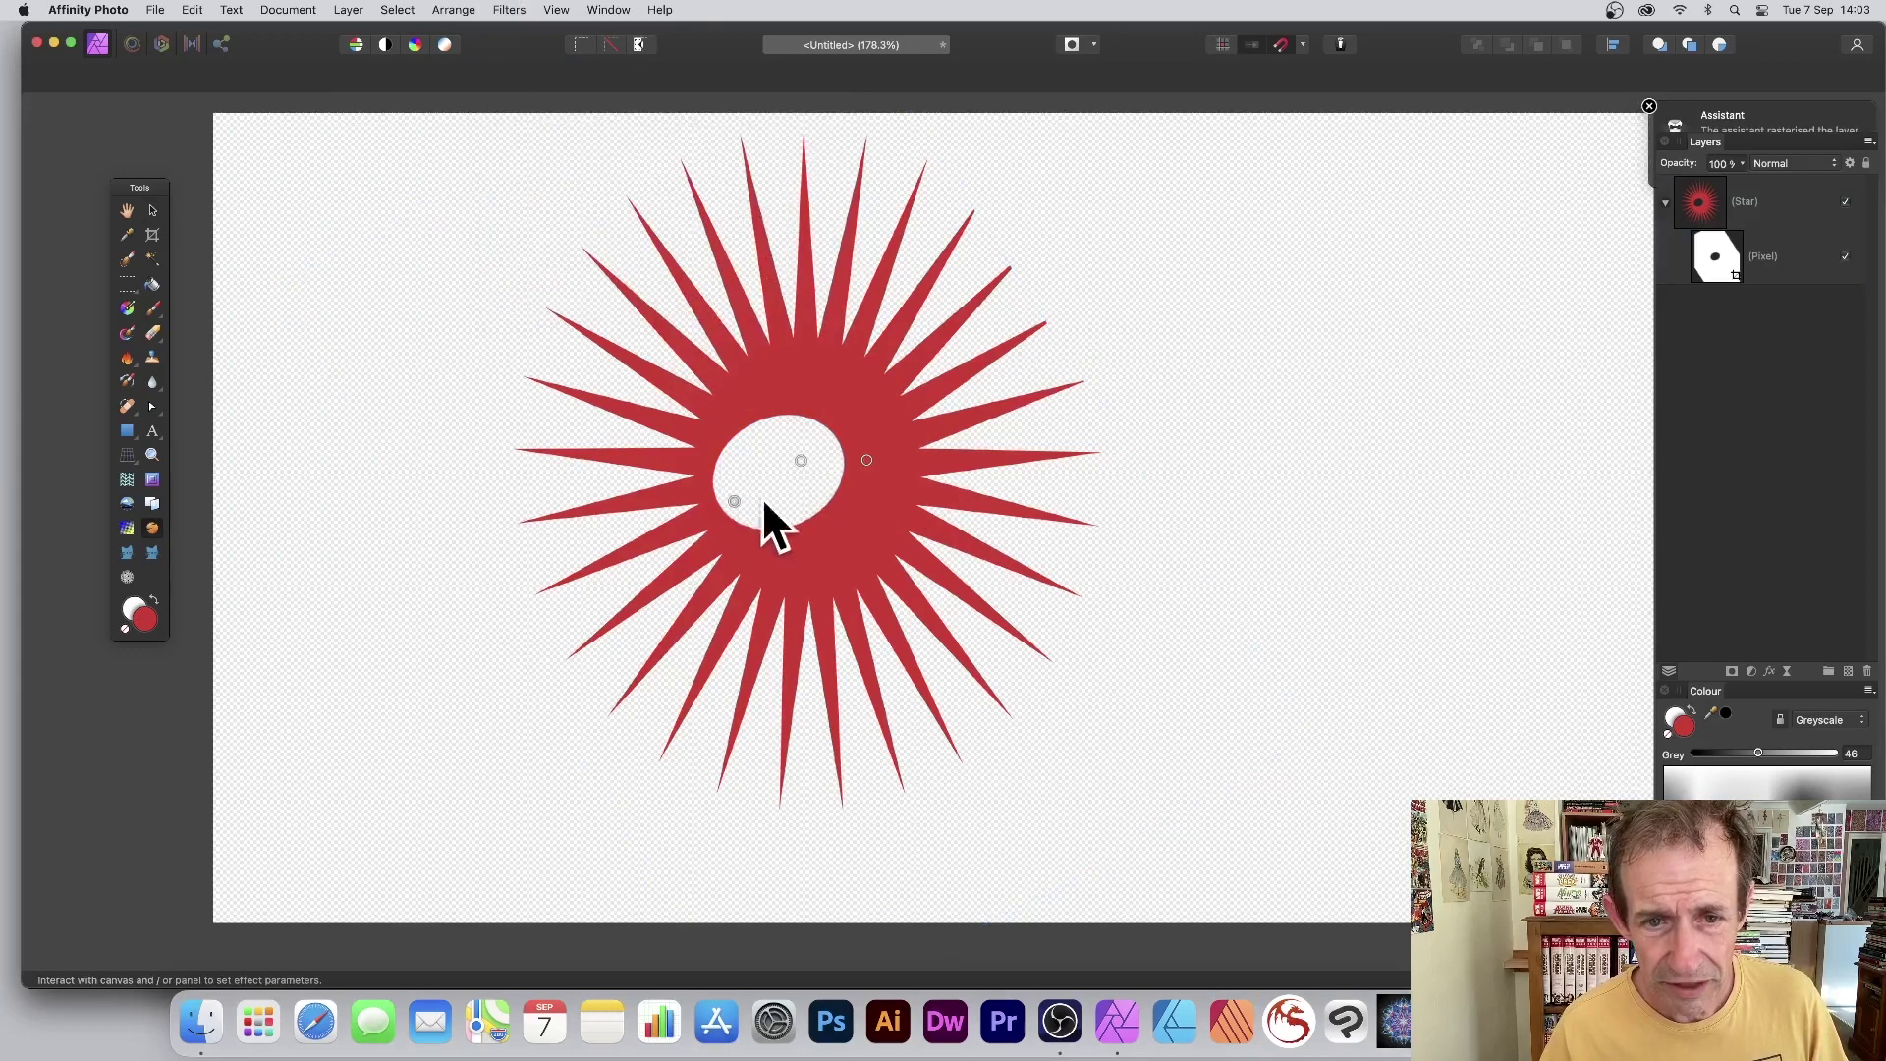
left_click_drag(800, 460, 1035, 270)
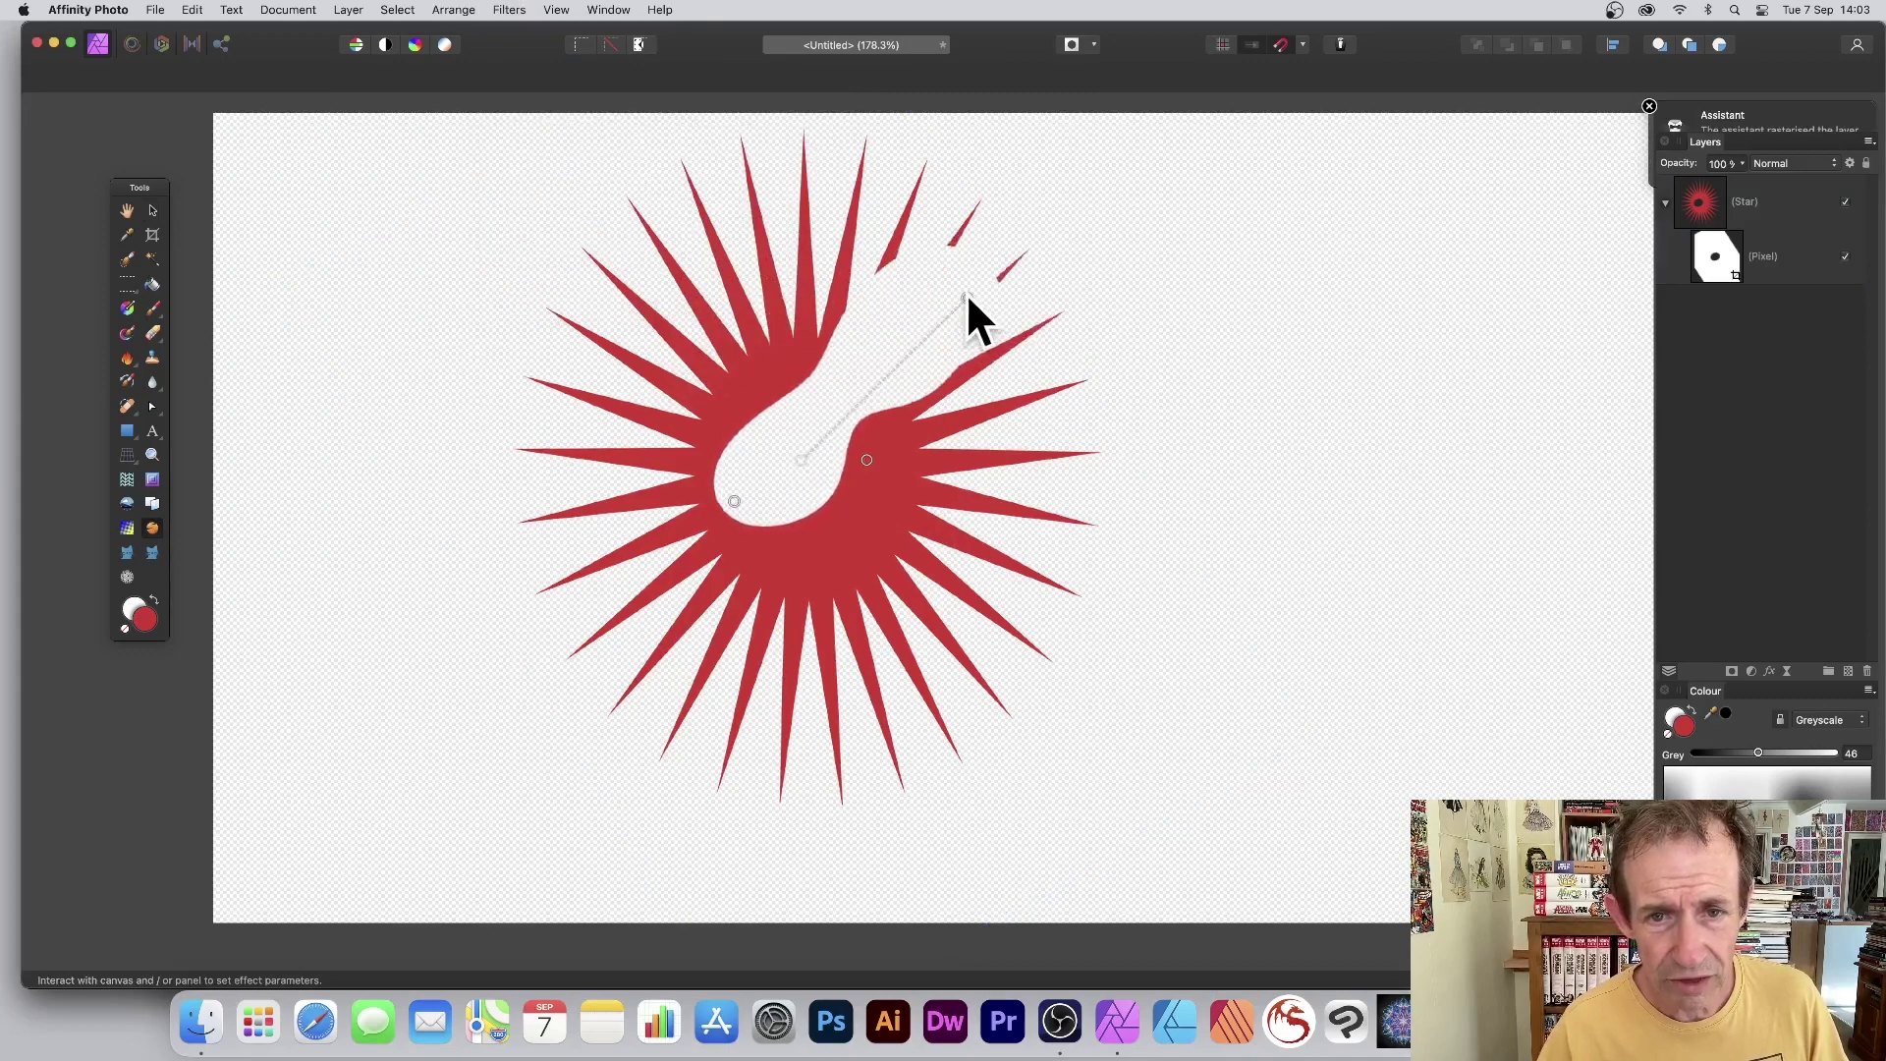
left_click_drag(866, 459, 987, 515)
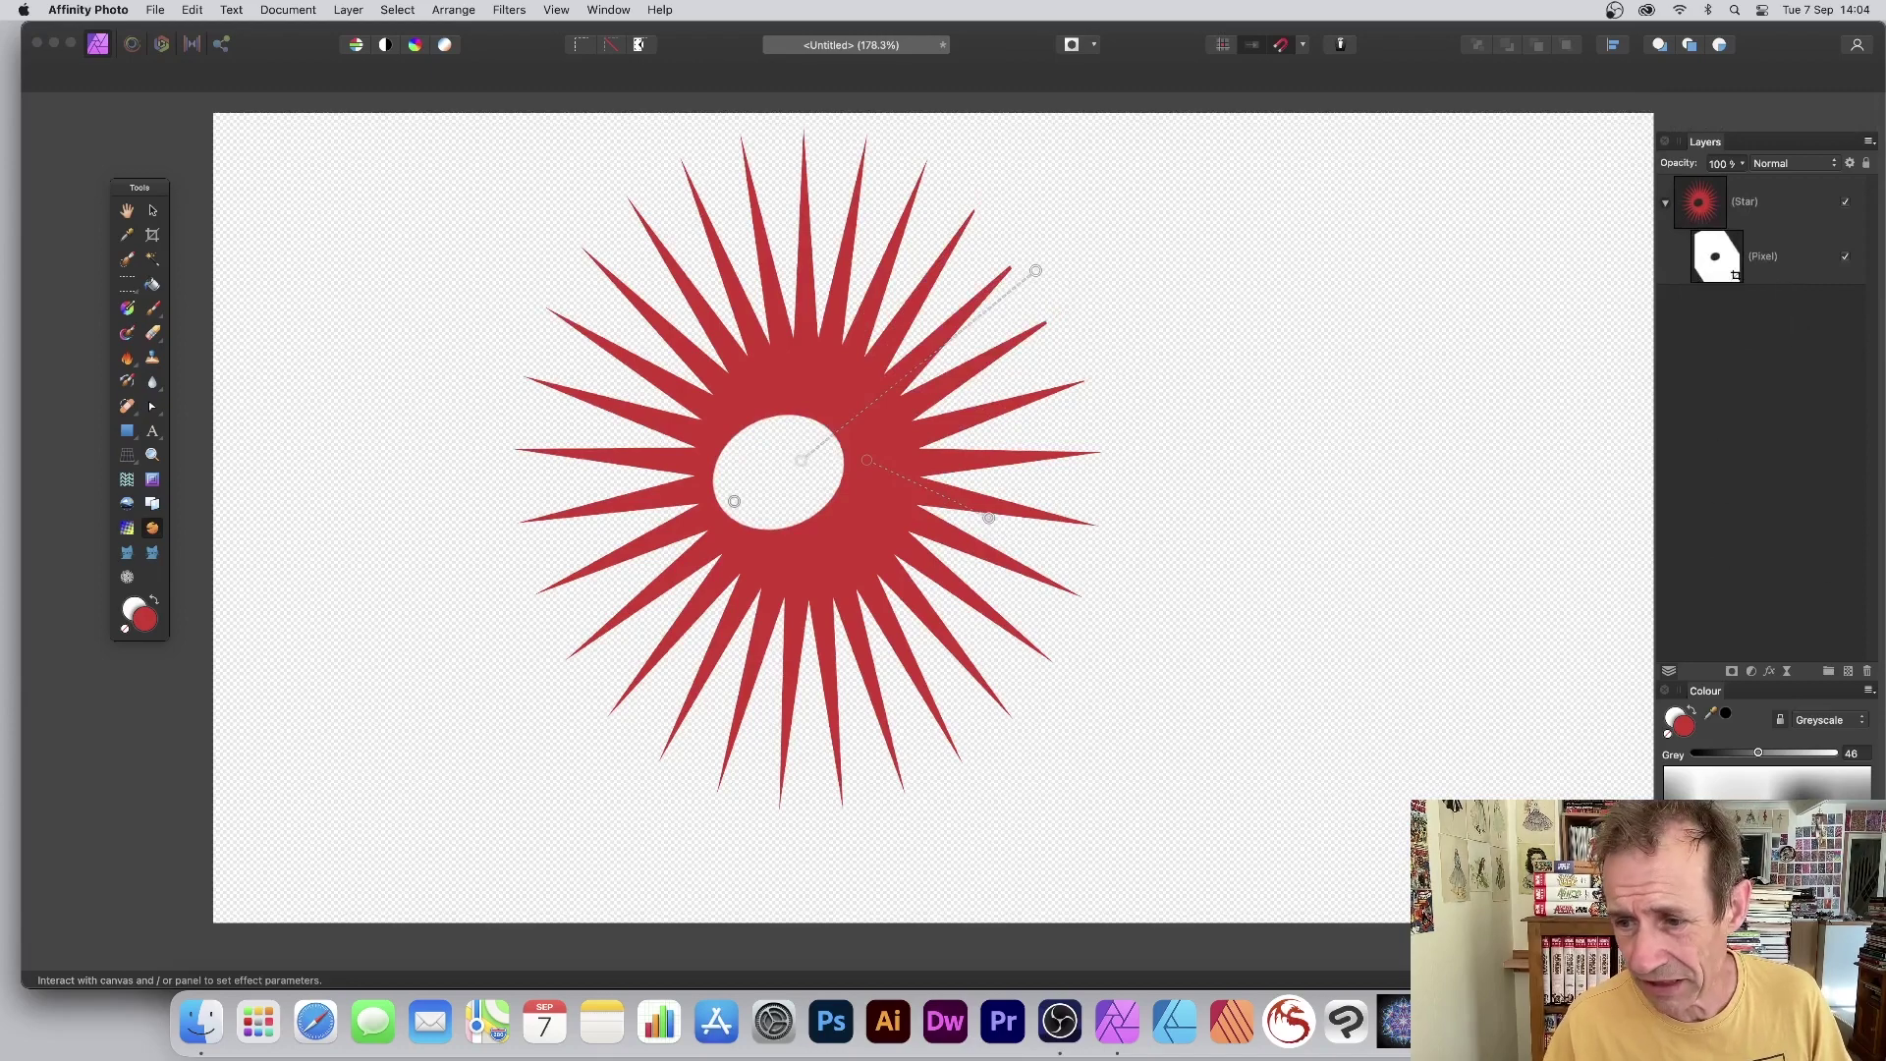
left_click(1221, 590)
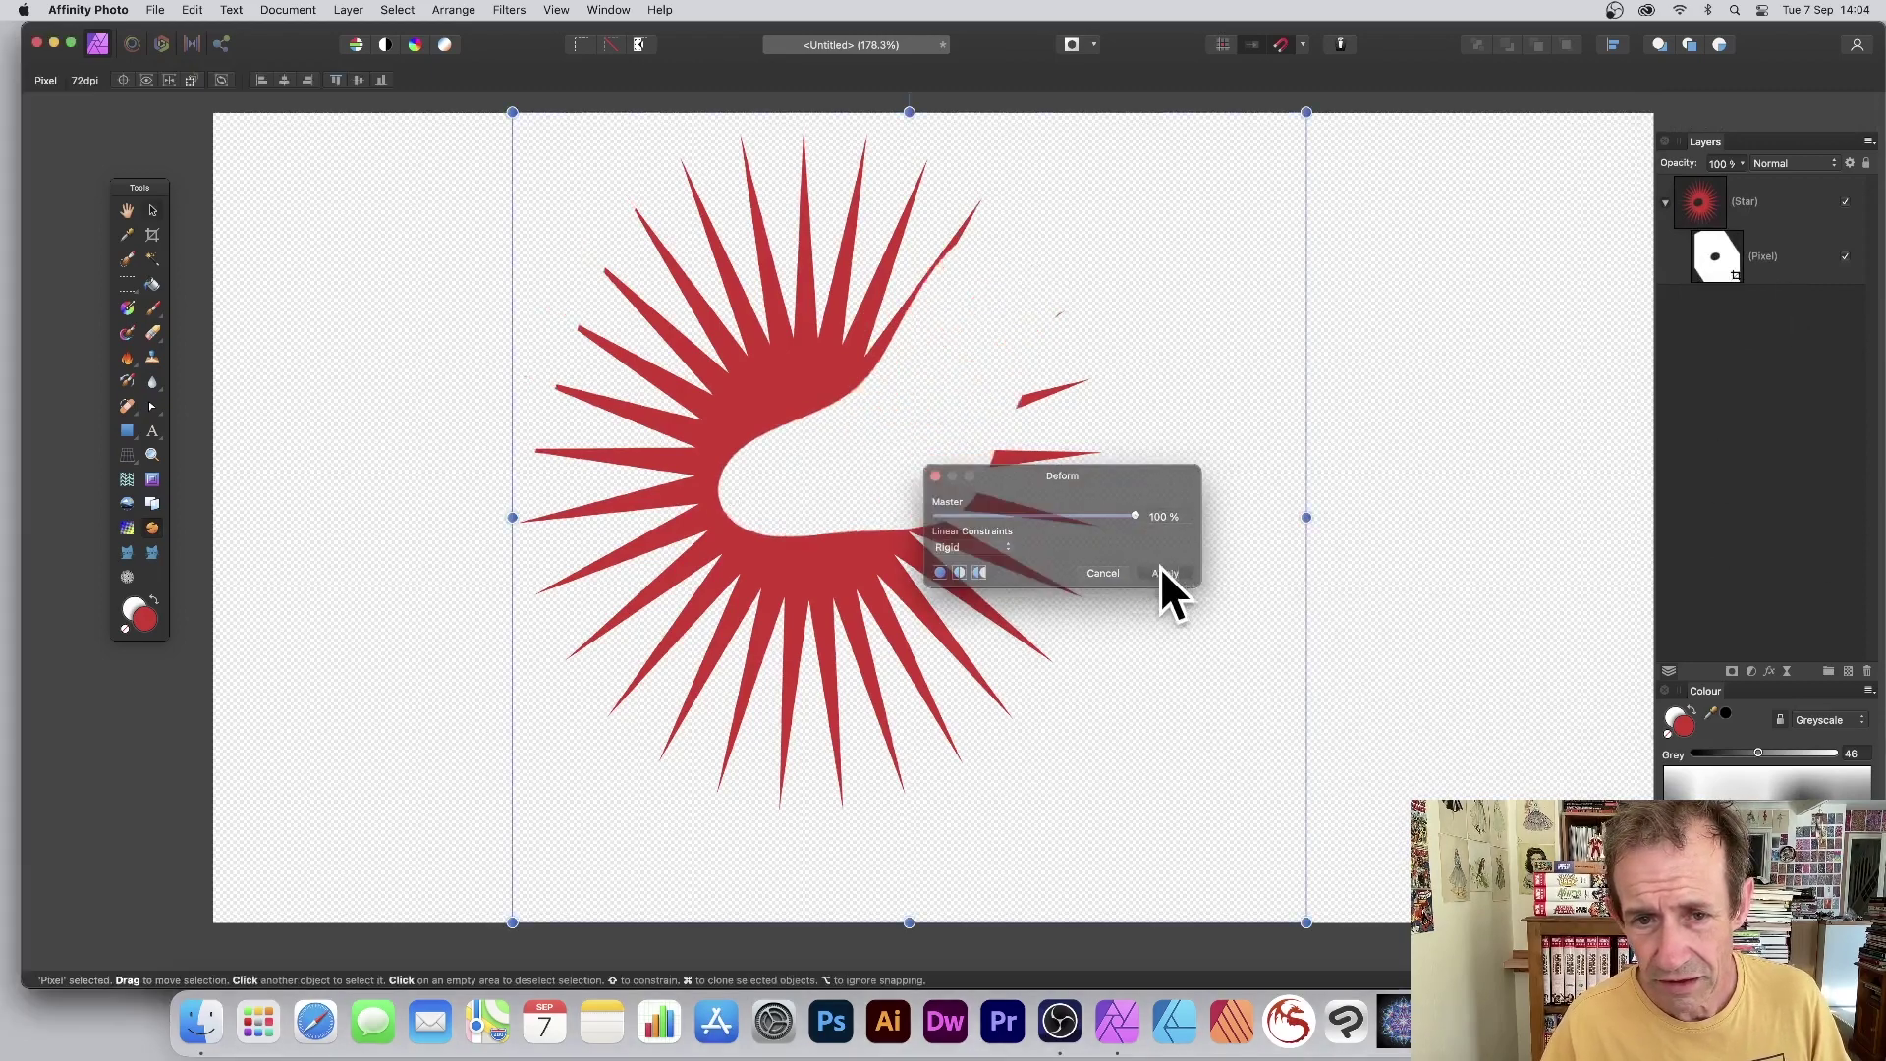
key("super+z")
key("super+z")
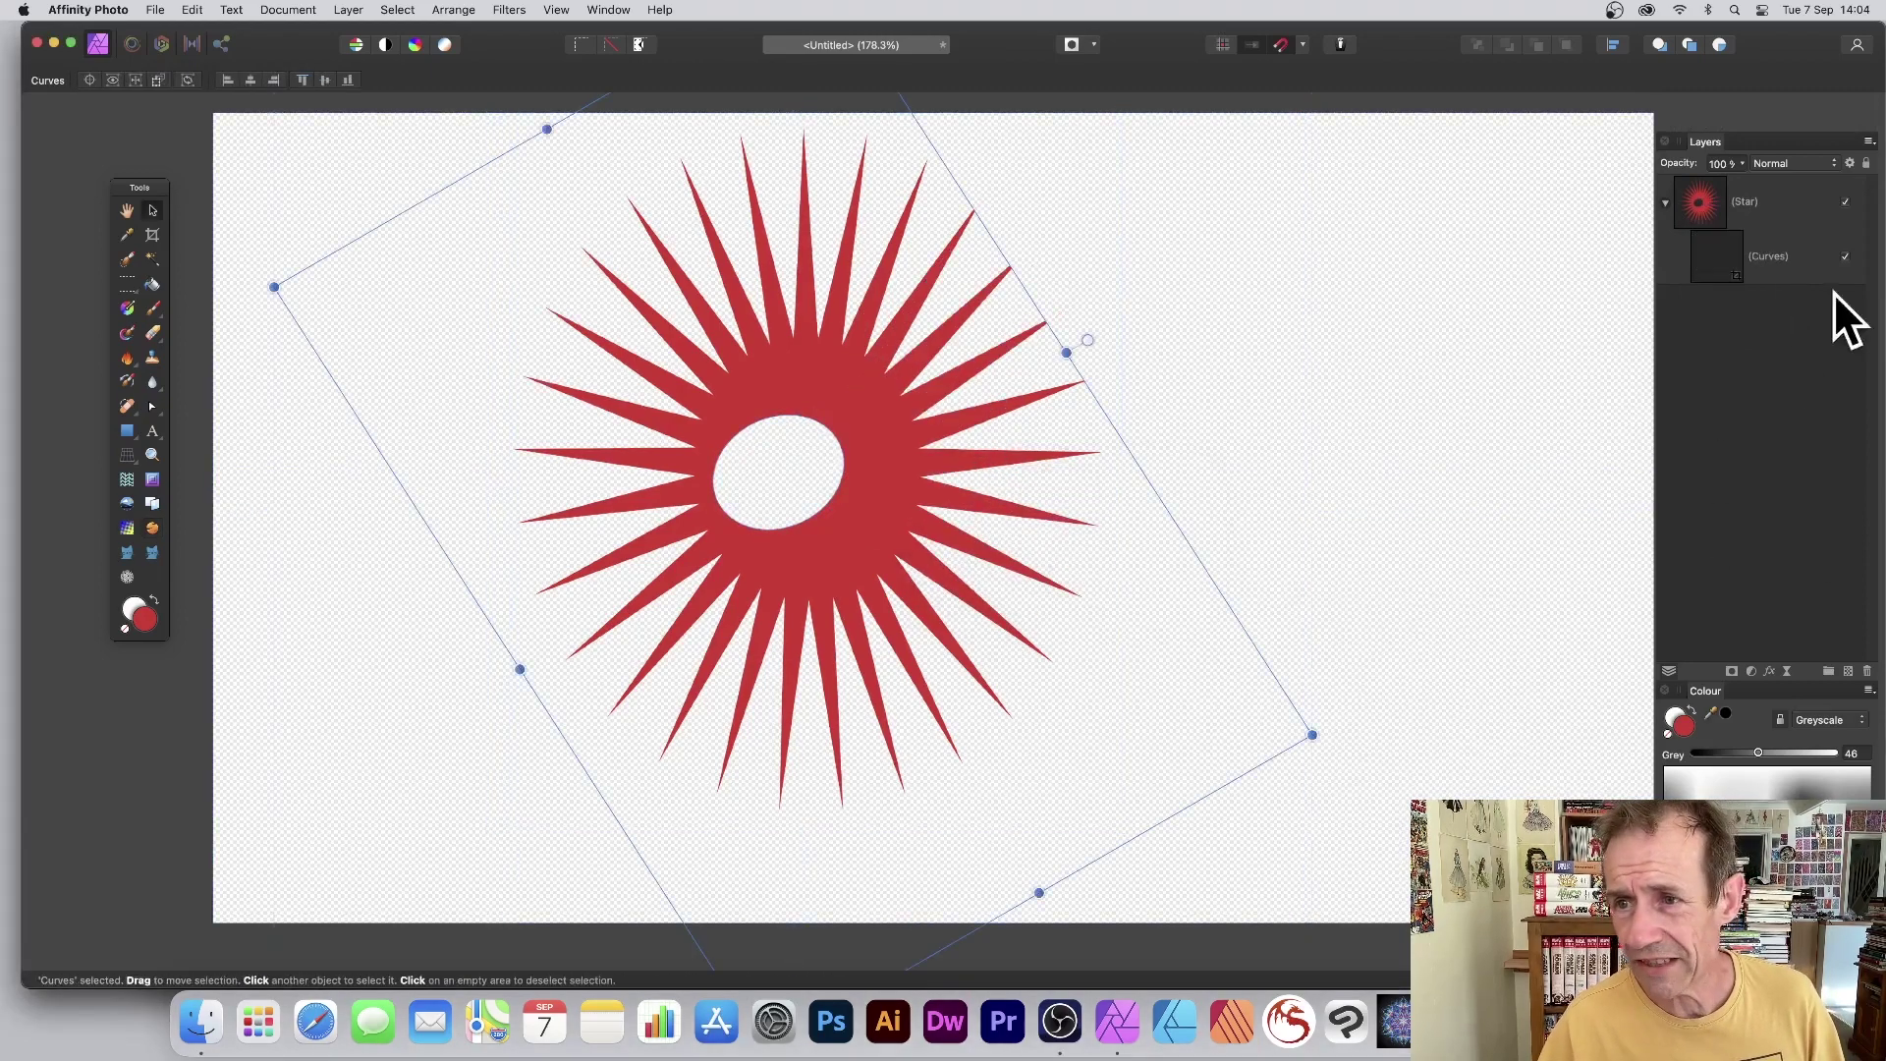
left_click(1752, 250)
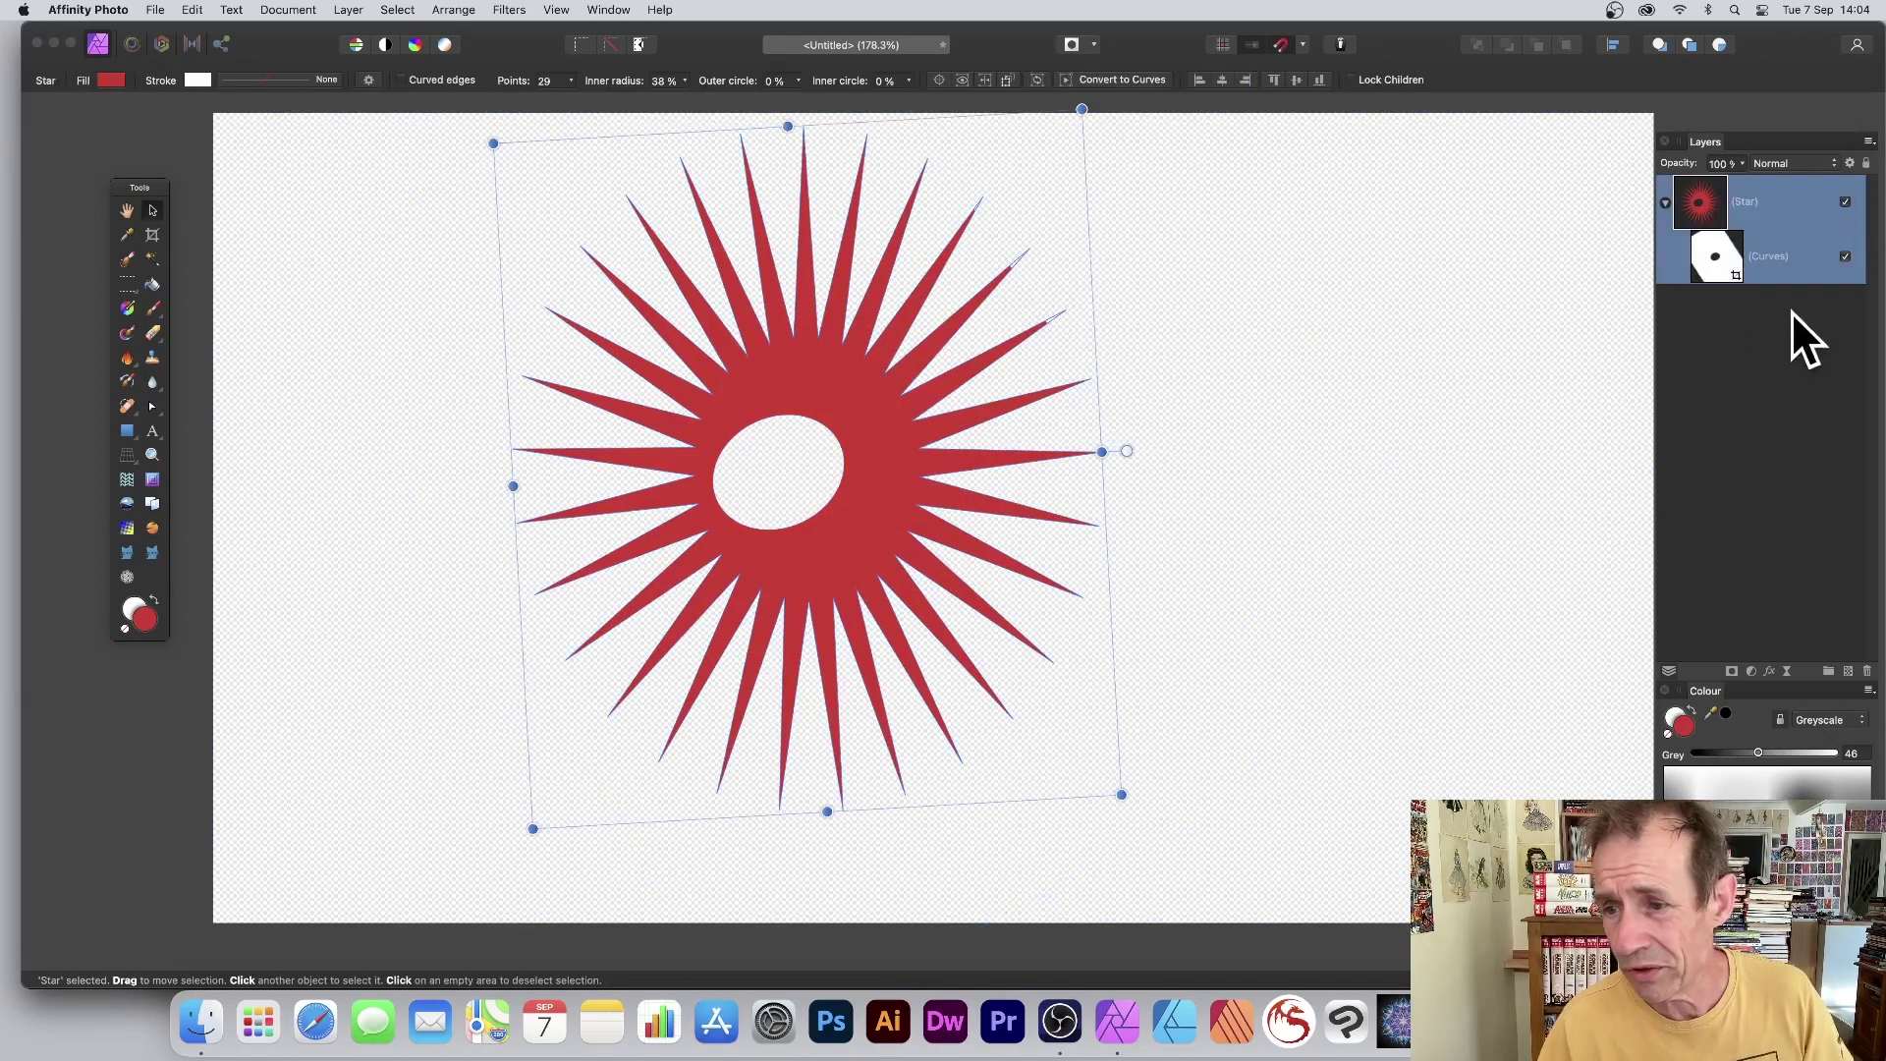
Add a 3D layer effect with a larger radius, then shift the oval hole up-right.
left_click(1770, 673)
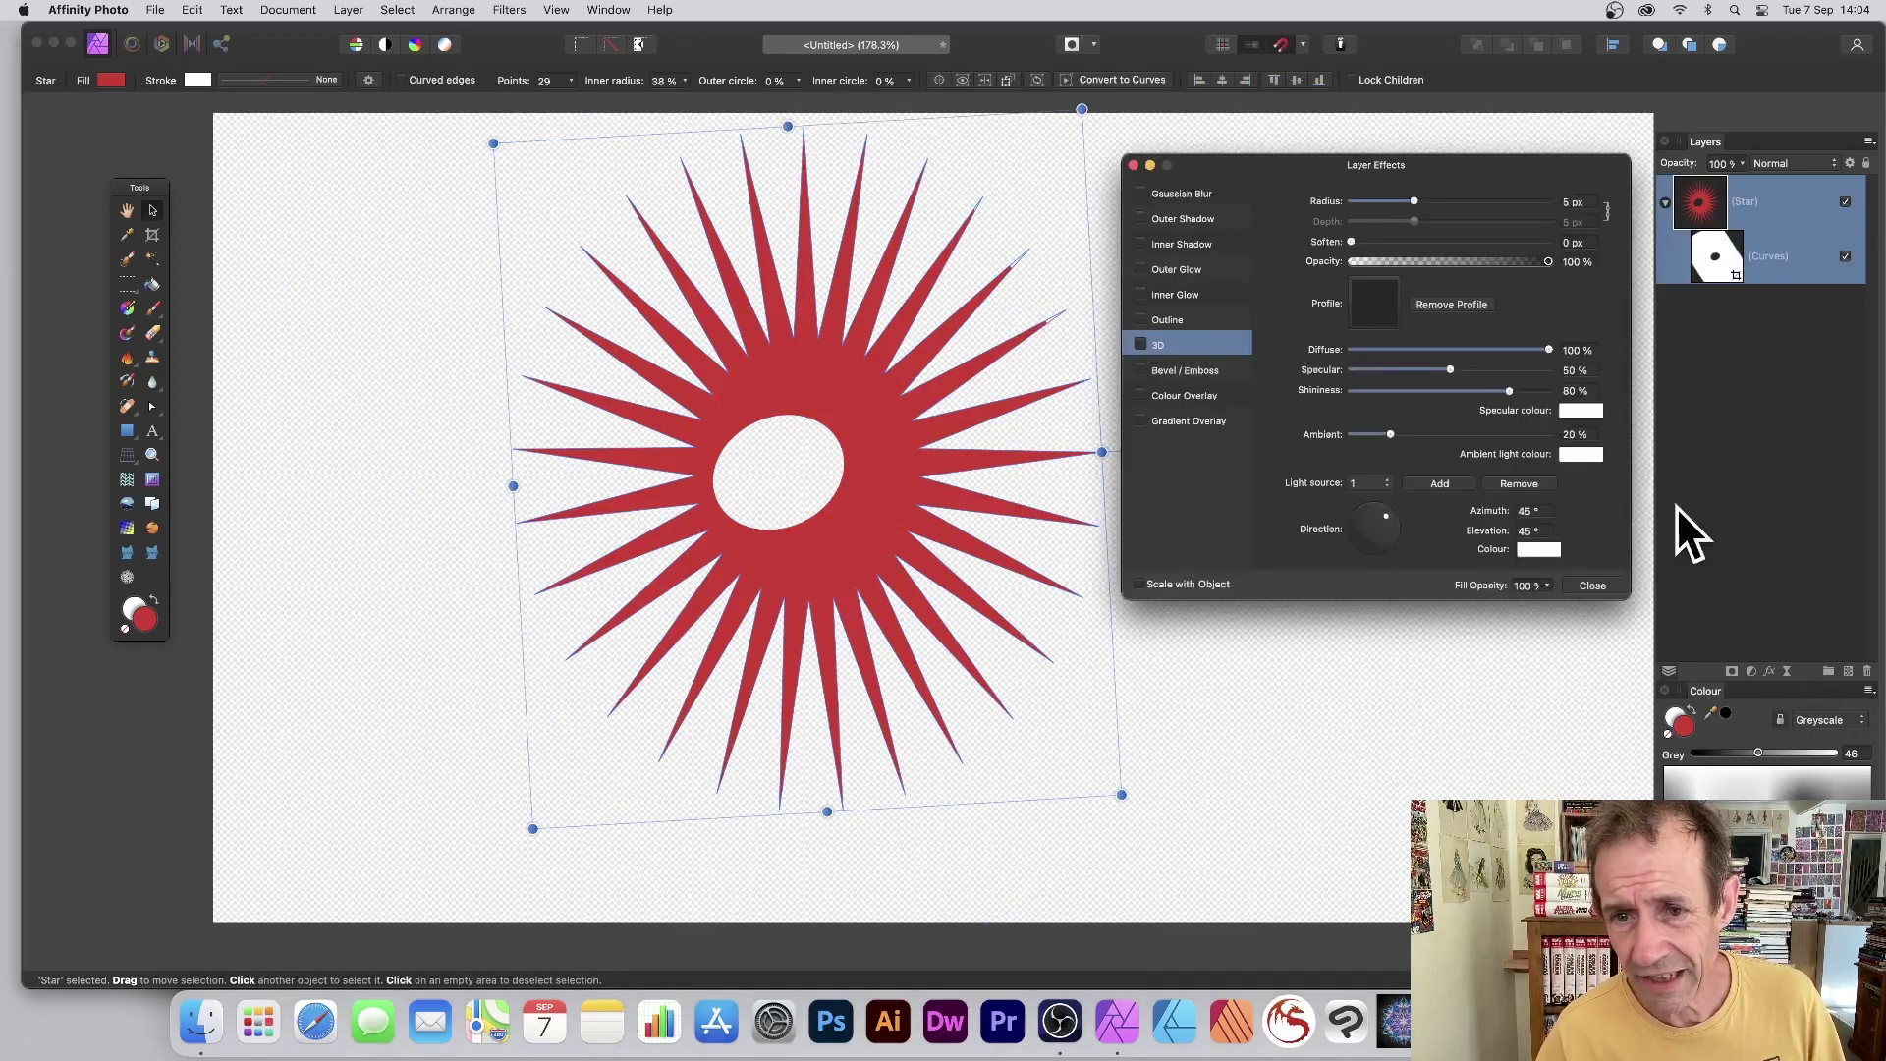
left_click(1139, 344)
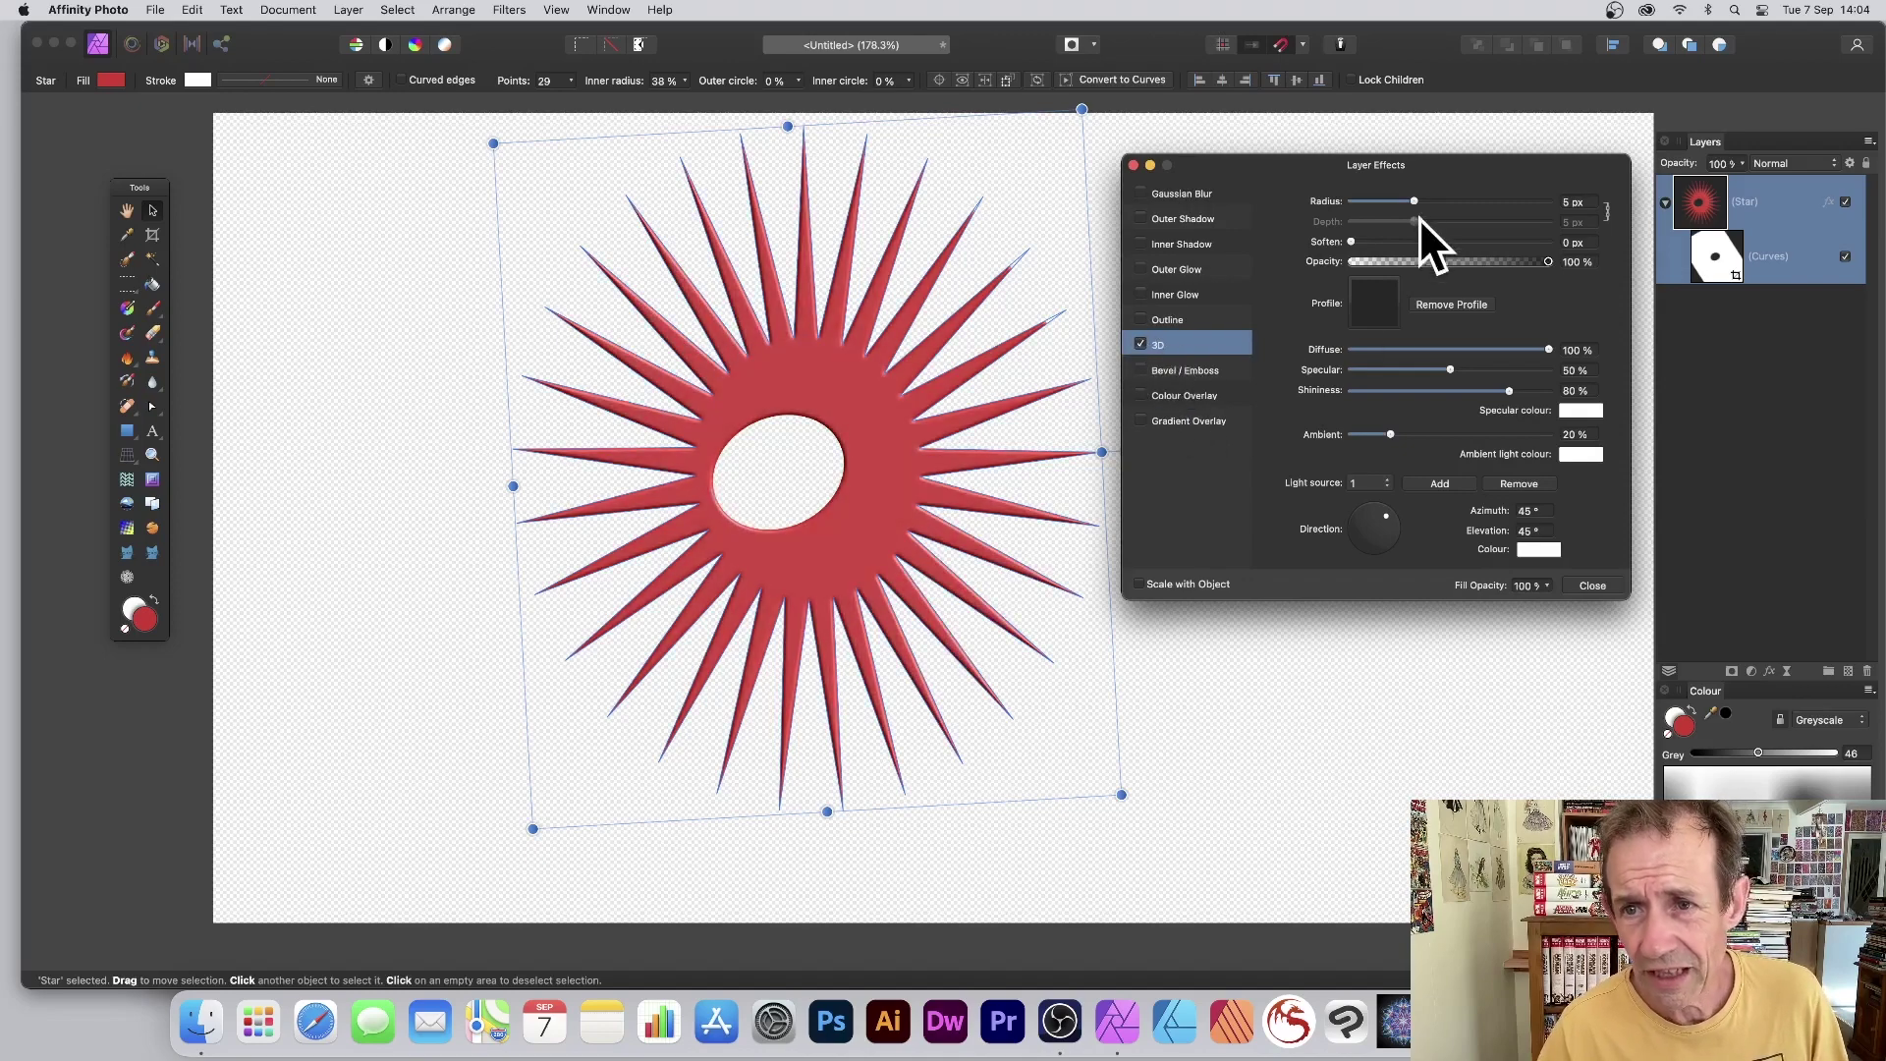
left_click_drag(1413, 201, 1469, 203)
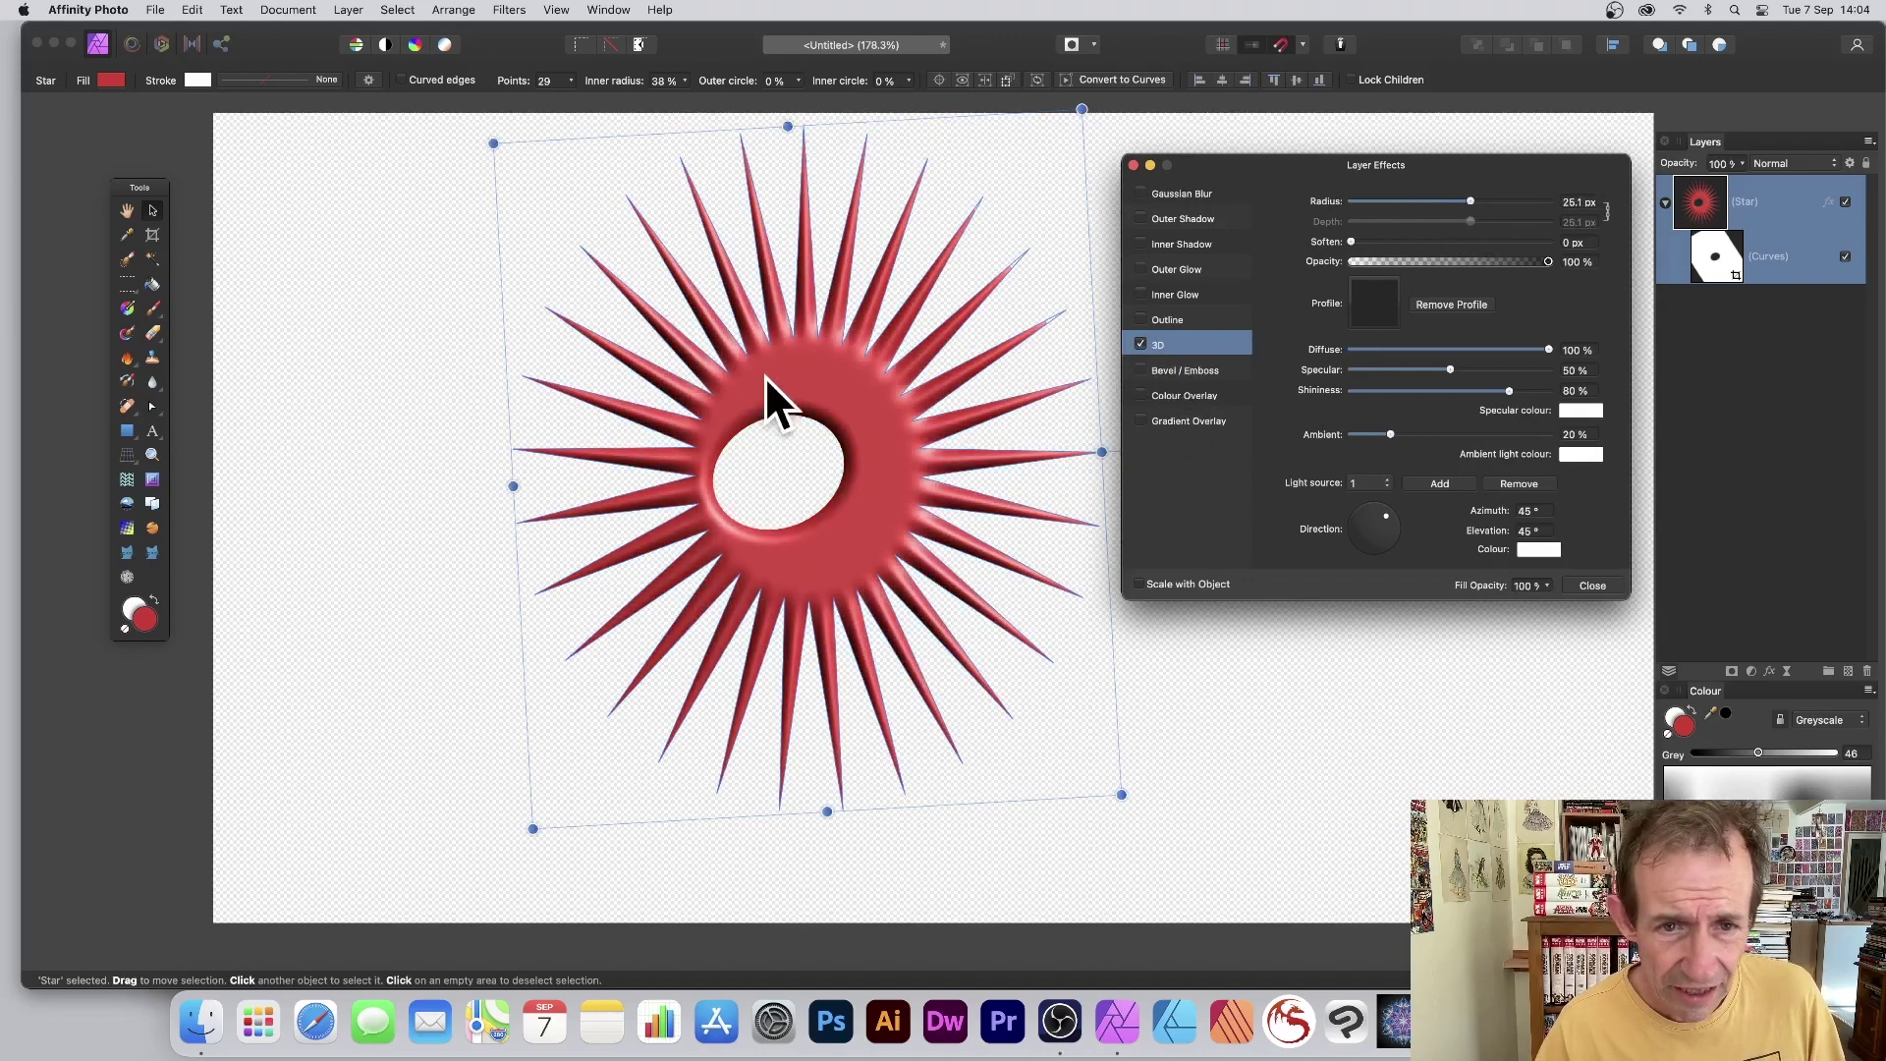
left_click(1593, 585)
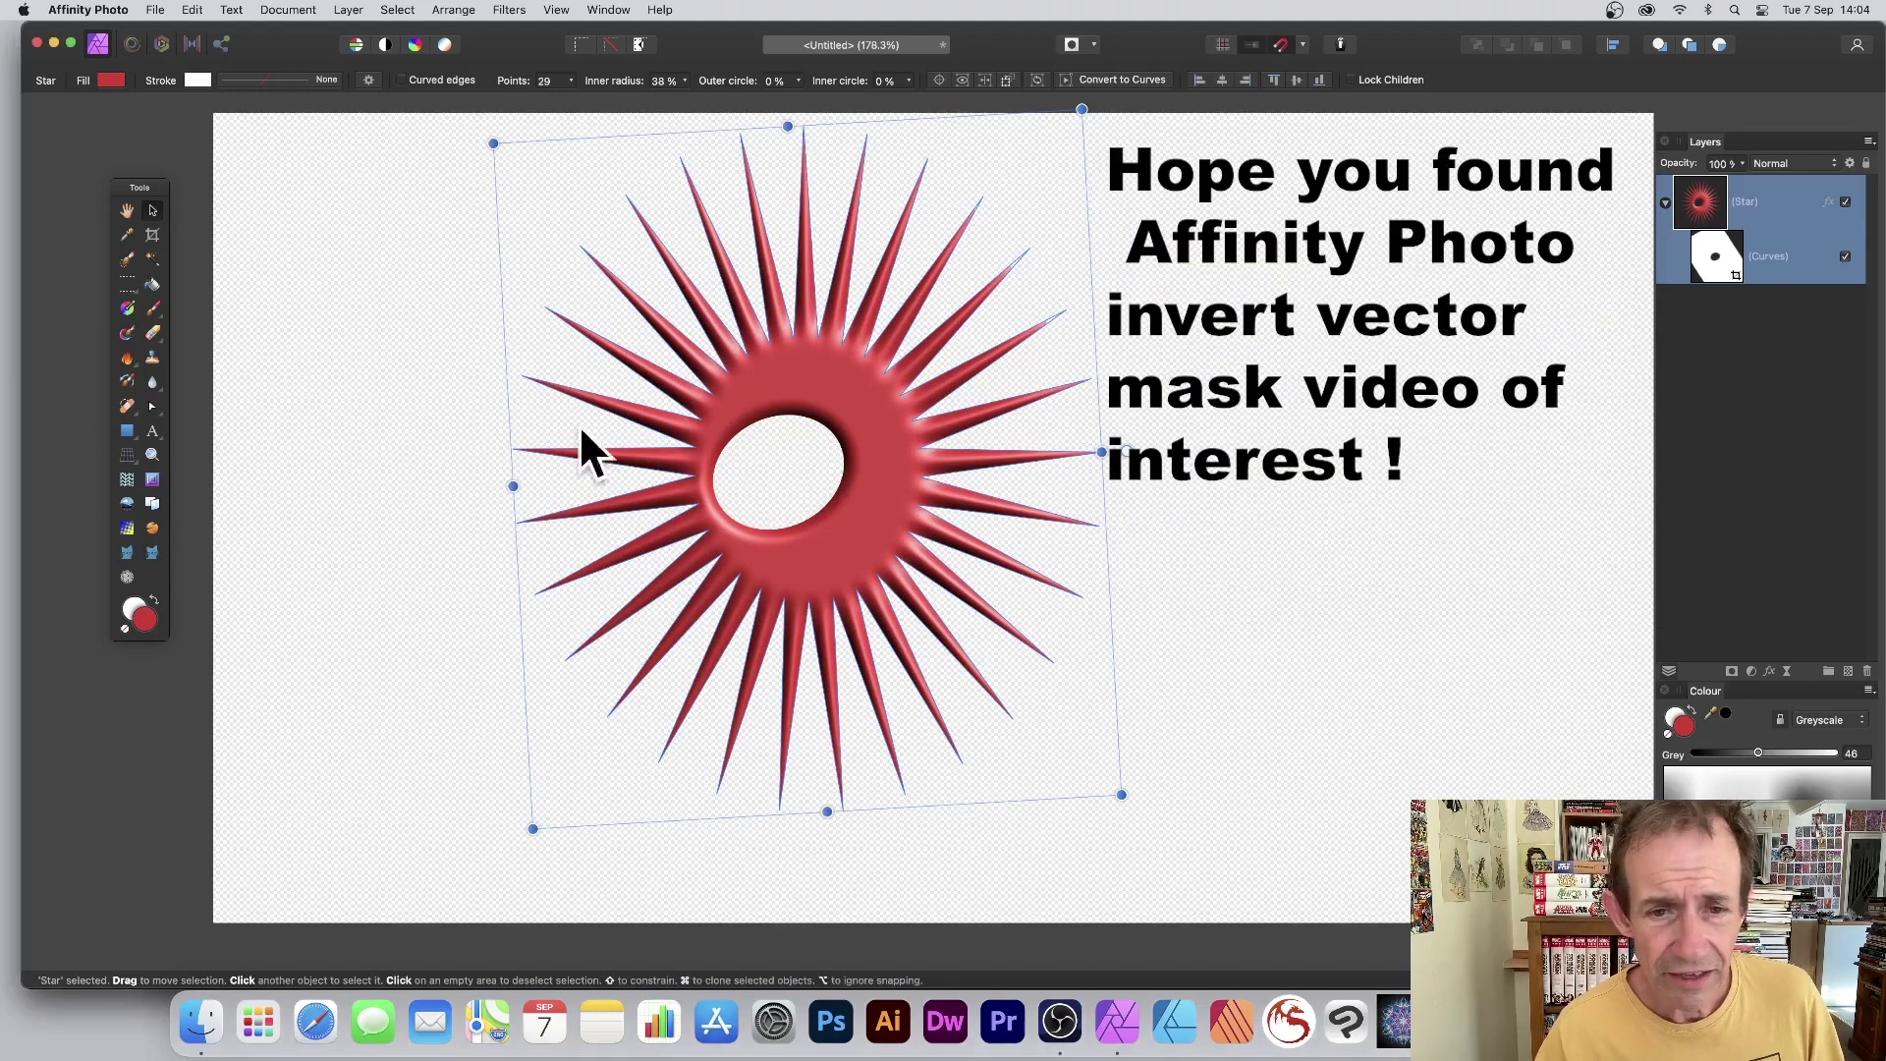
left_click(1702, 256)
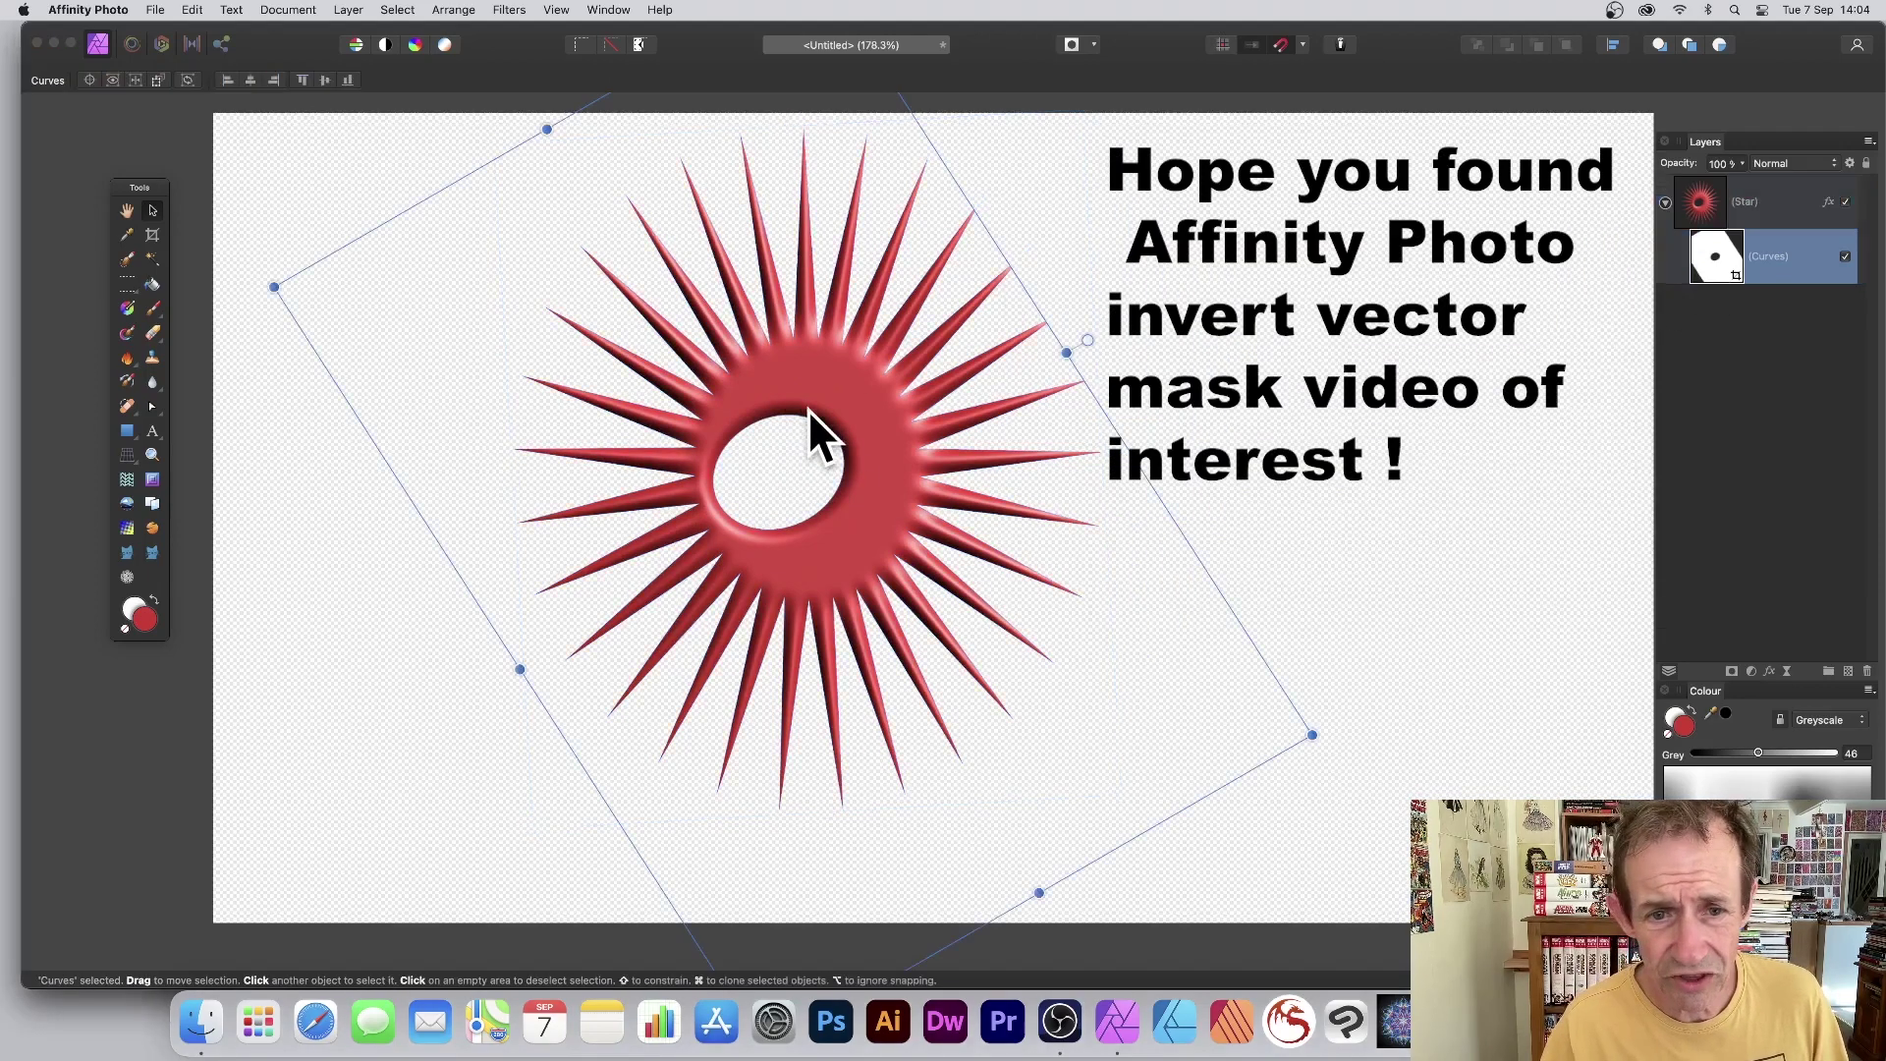
mouse_move(808, 409)
left_mouse_down()
mouse_move(859, 367)
mouse_move(823, 367)
left_mouse_up()
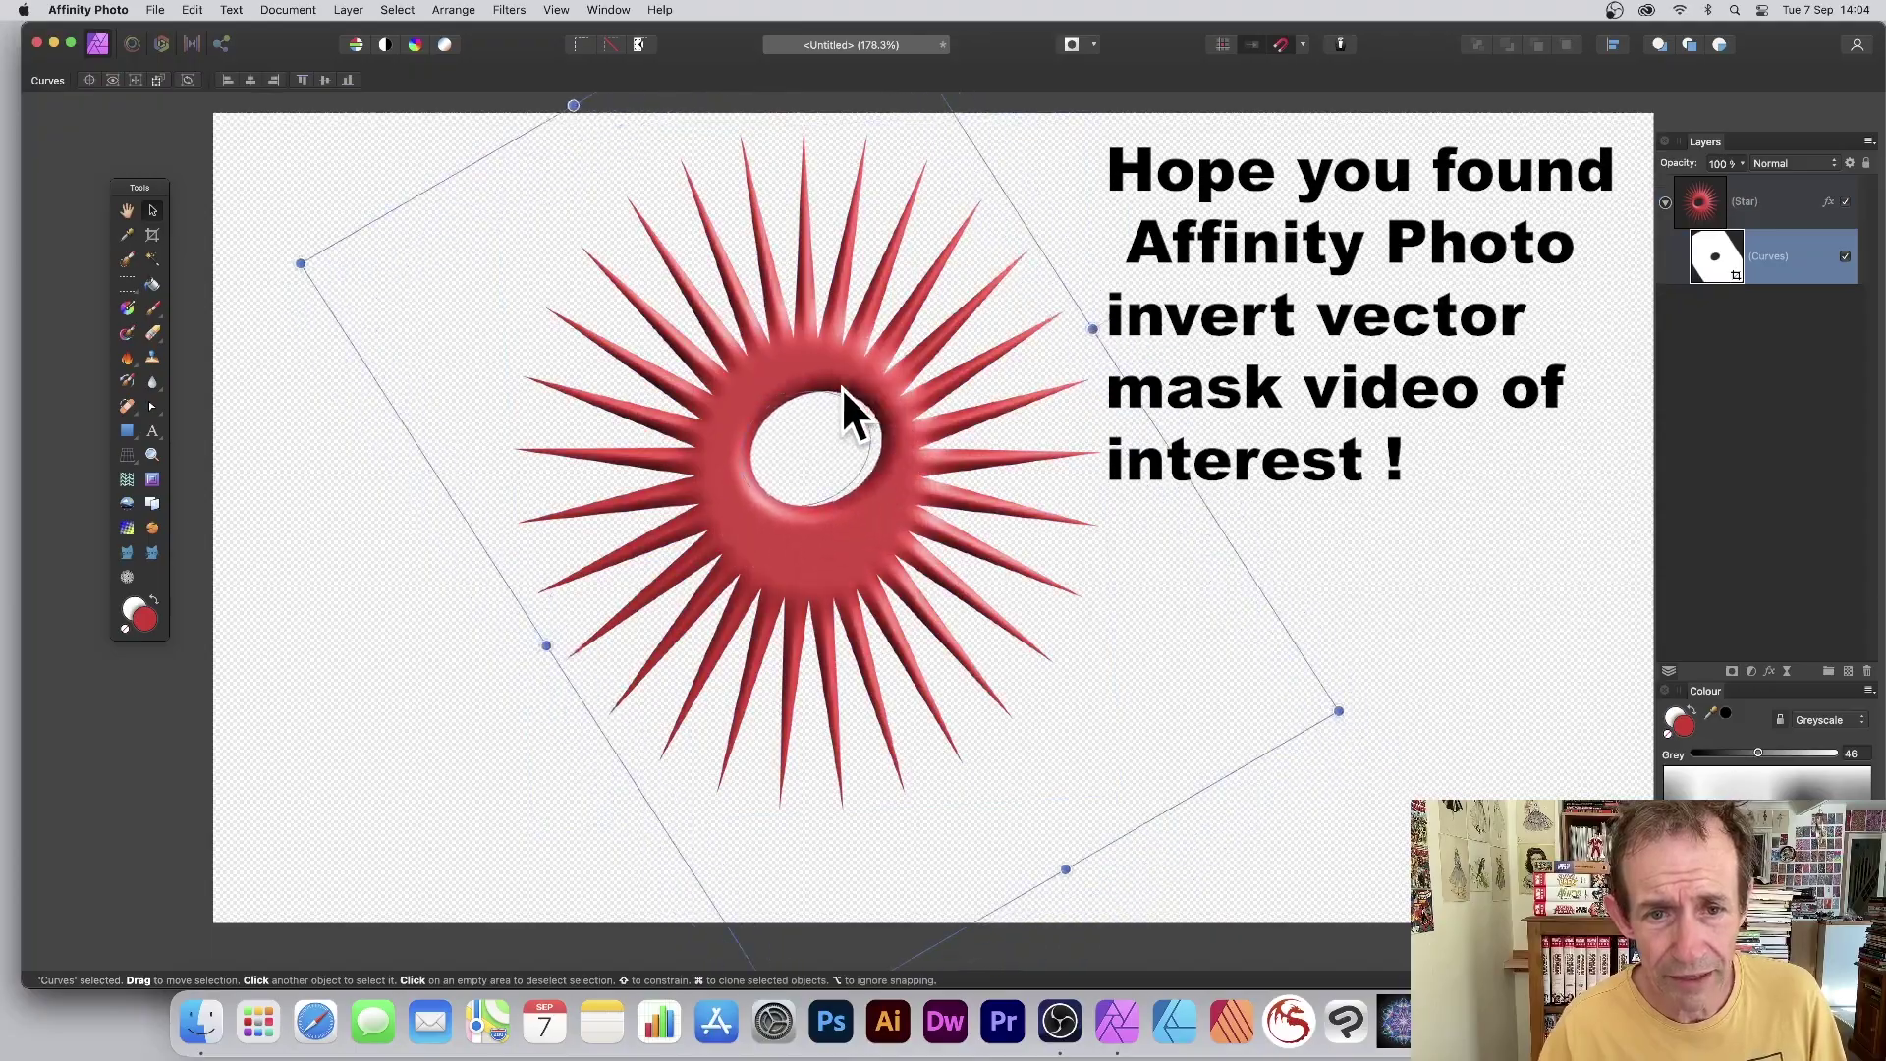